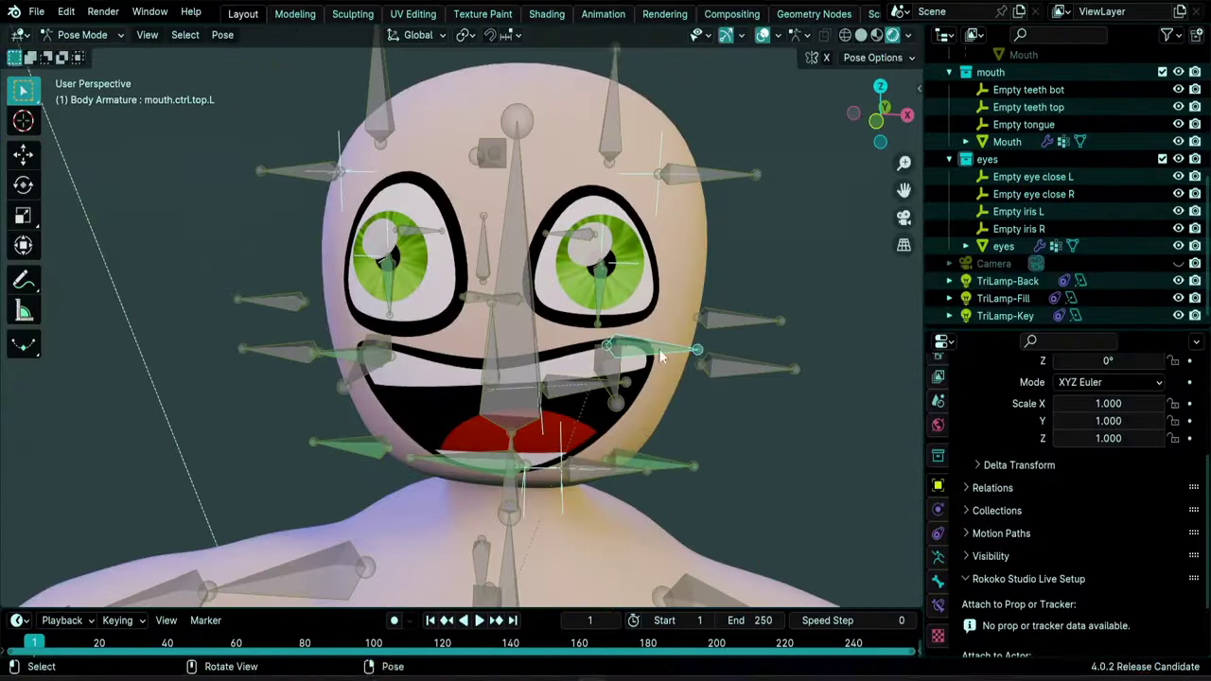
- Try moving the mouth's upper corner control bones and the small control bone below the chin
key(g)
right_click(668, 335)
click(346, 356)
key(g)
right_click(527, 521)
click(481, 554)
key(g)
right_click(481, 553)
- Reshape the upper lip with its middle control bone, and move and rotate the mouth.teeth.top bone
click(492, 368)
key(g)
click(615, 341)
click(606, 370)
key(g)
key(r)
click(636, 390)
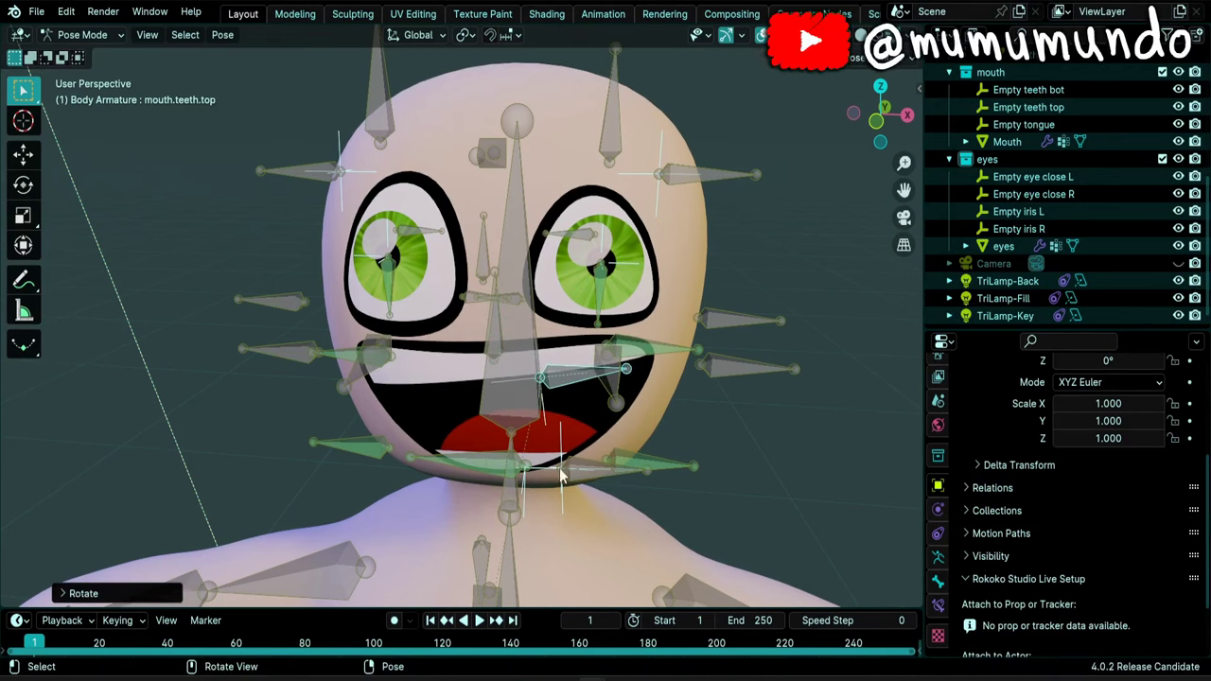
- Reposition and scale the mouth.tongue bone to adjust the tongue inside the mouth
click(480, 464)
key(g)
click(661, 490)
key(s)
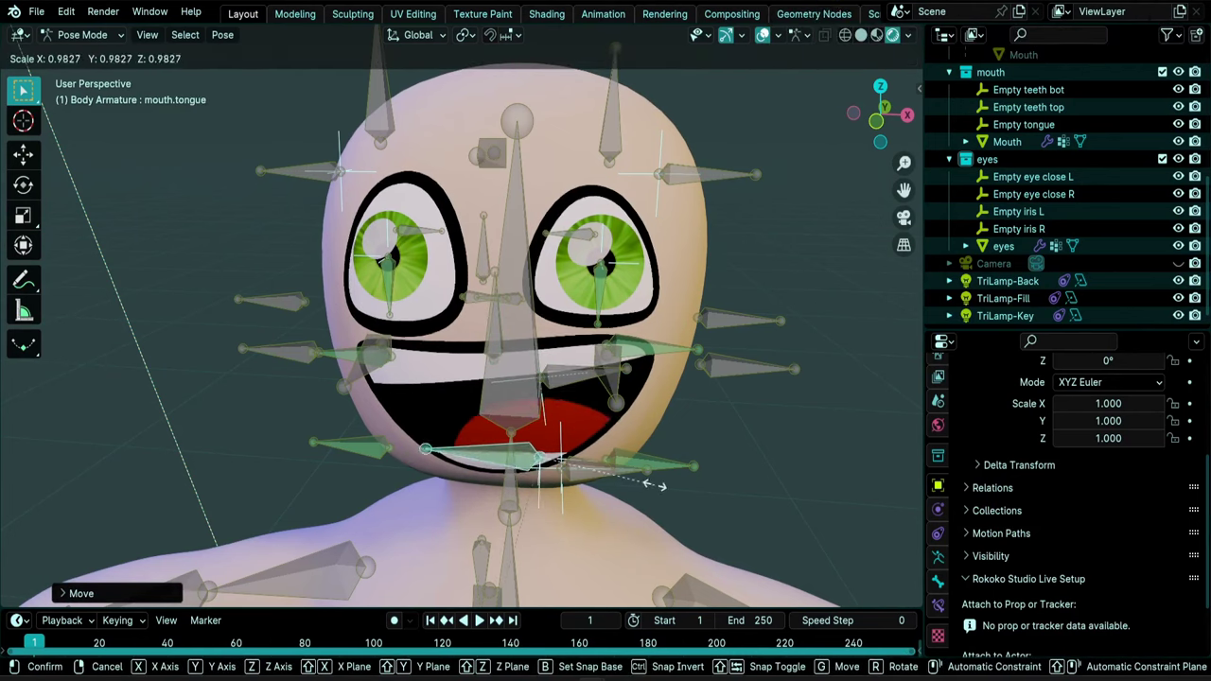
click(651, 485)
key(g)
click(638, 488)
- Adjust the eye's overall shape by moving and scaling the eye.mid.R bone
click(377, 114)
key(g)
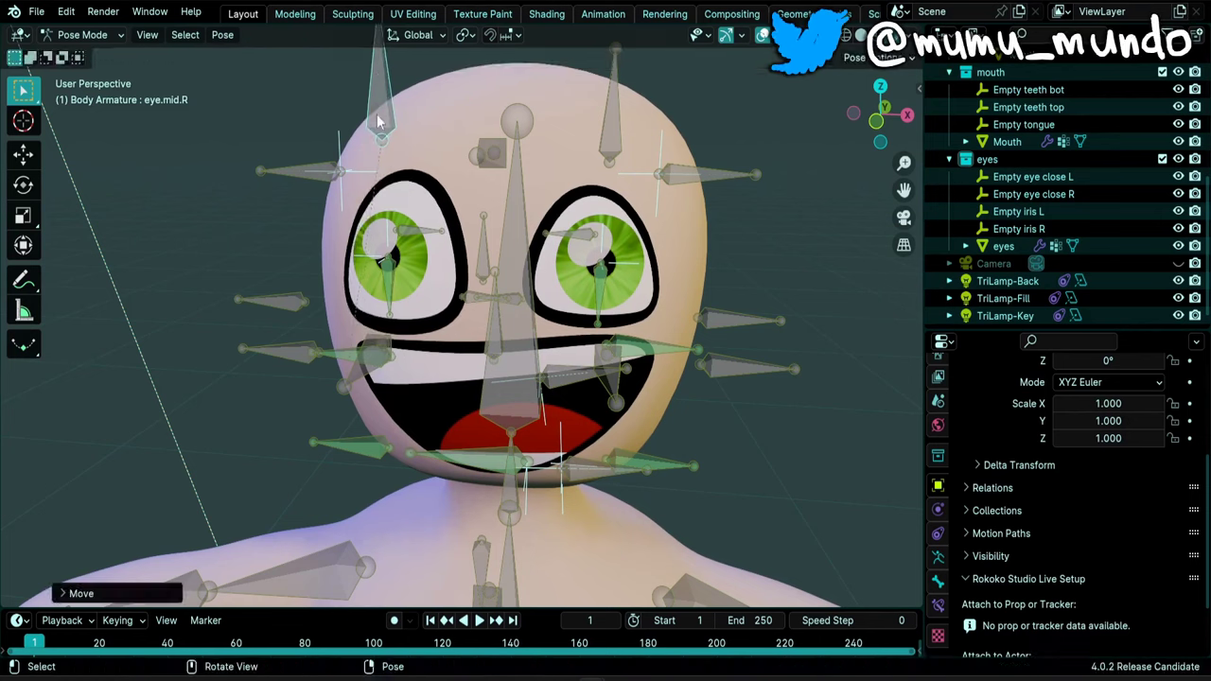
click(380, 142)
click(484, 297)
key(s)
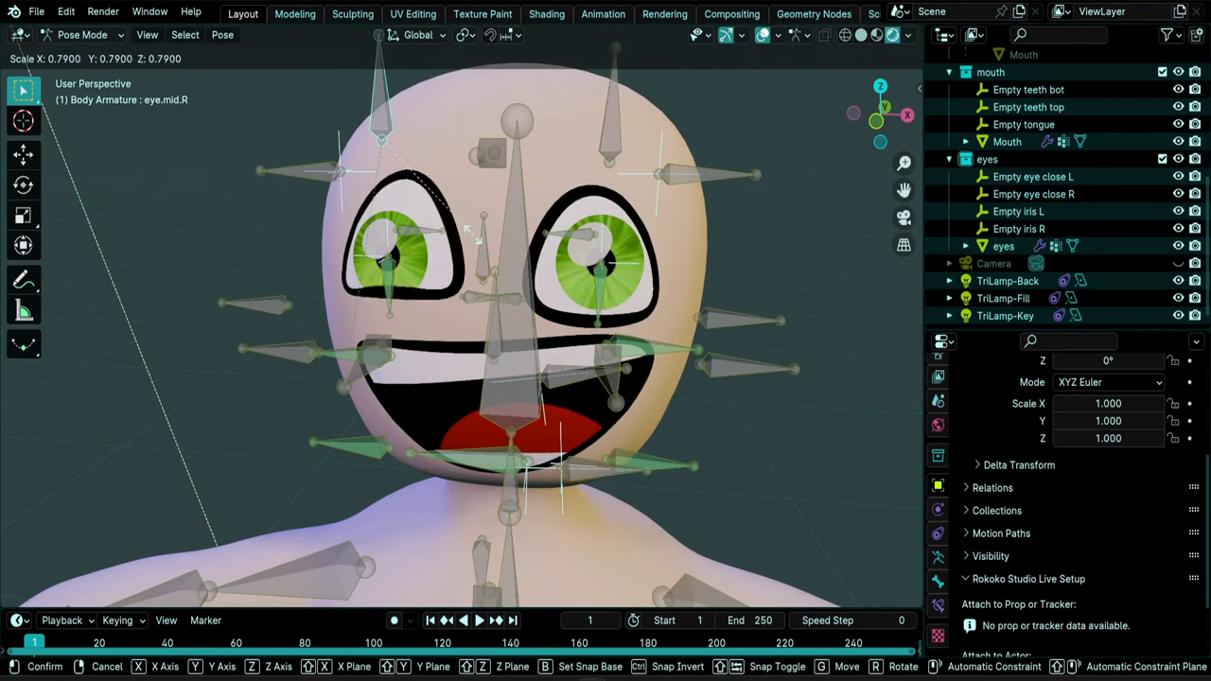
- Shift the inner corner with the eye.in.R bone and raise the outer corner with the eye.out.R bone
click(488, 297)
key(g)
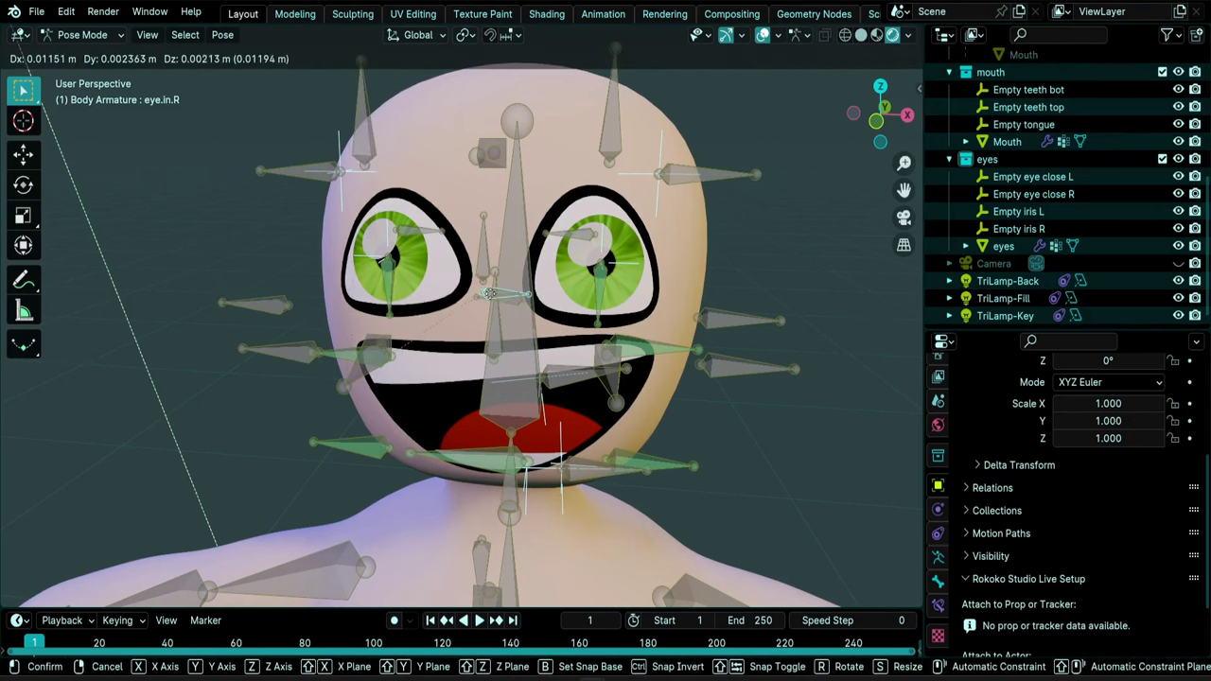
click(494, 297)
click(270, 304)
key(g)
click(267, 244)
- Shift both irises with the irises bone, and move the iris.L and iris.R bones inward
click(498, 273)
key(g)
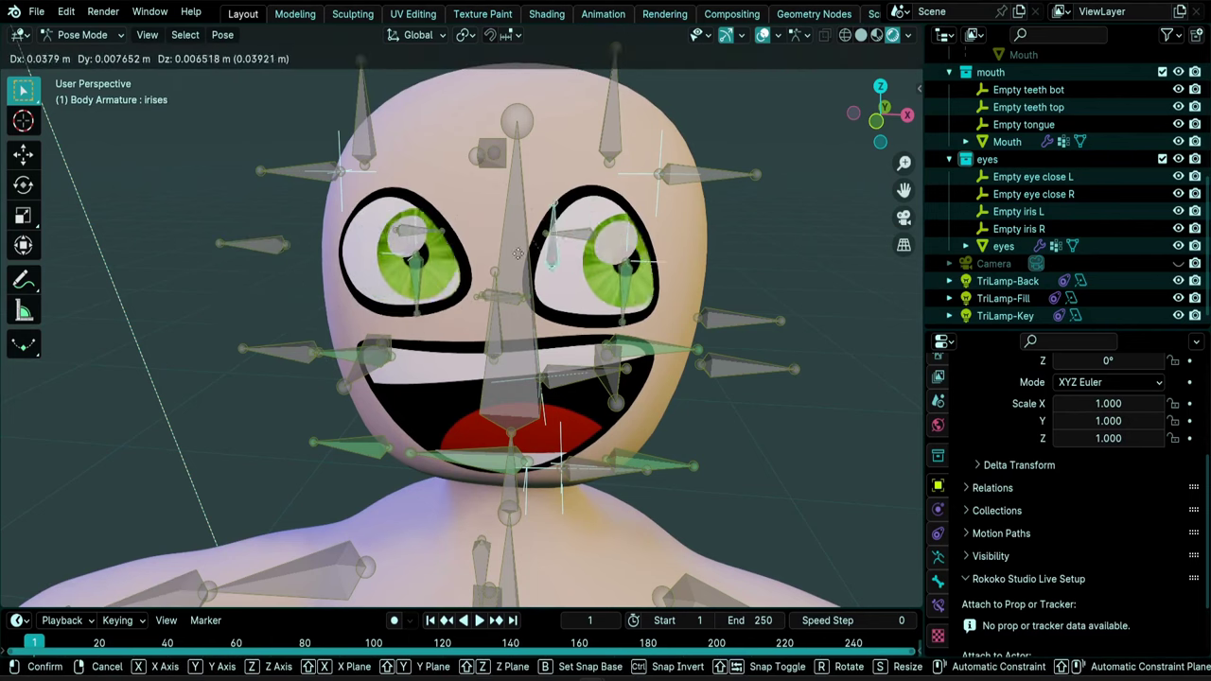
click(477, 262)
click(596, 284)
key(g)
click(568, 289)
click(385, 282)
key(g)
click(423, 290)
- Pose the eyelids with the eye.close.R and eye.close.L bones, and toggle the viewport overlays
click(306, 183)
key(g)
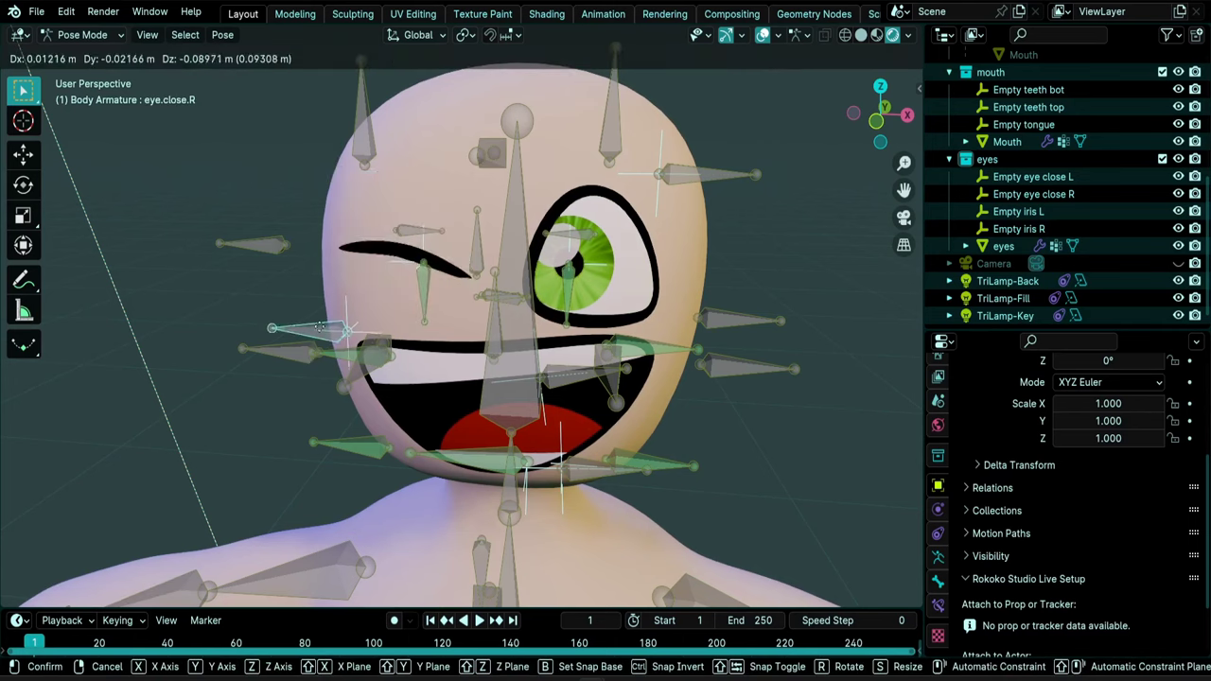
key(Escape)
click(716, 185)
key(g)
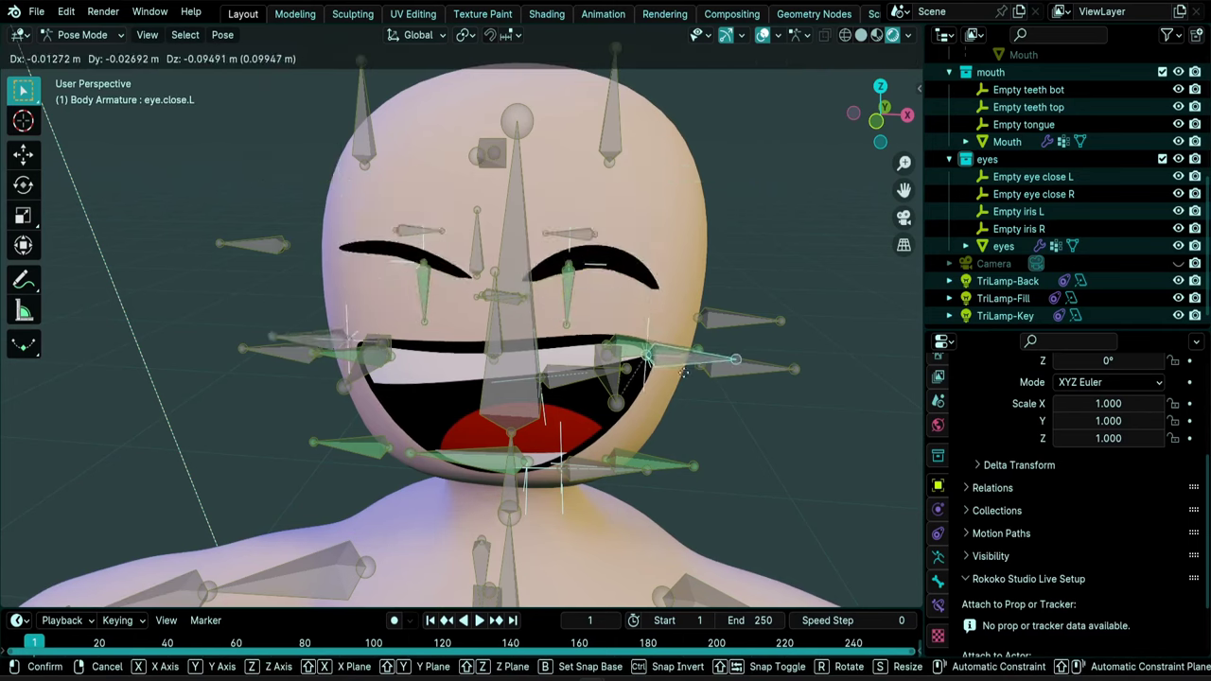
click(720, 163)
key(shift+alt+z)
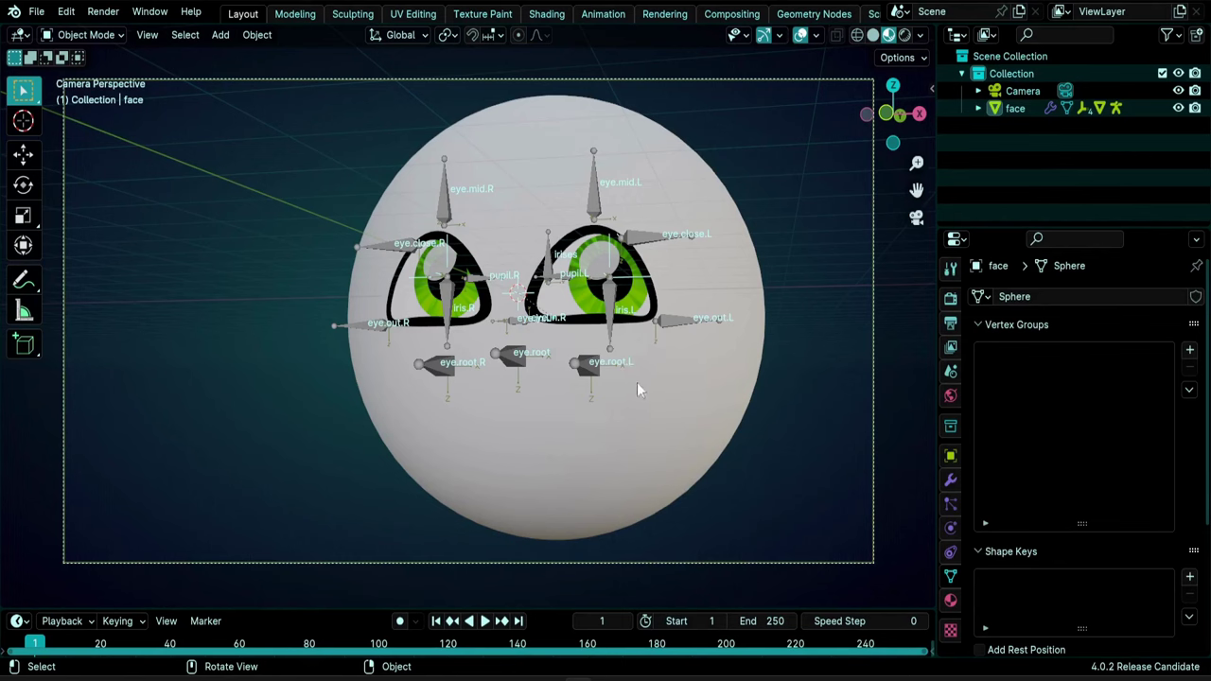
- Examine the location, rotation, scale and dimensions of the face sphere in the eye rig file
click(582, 450)
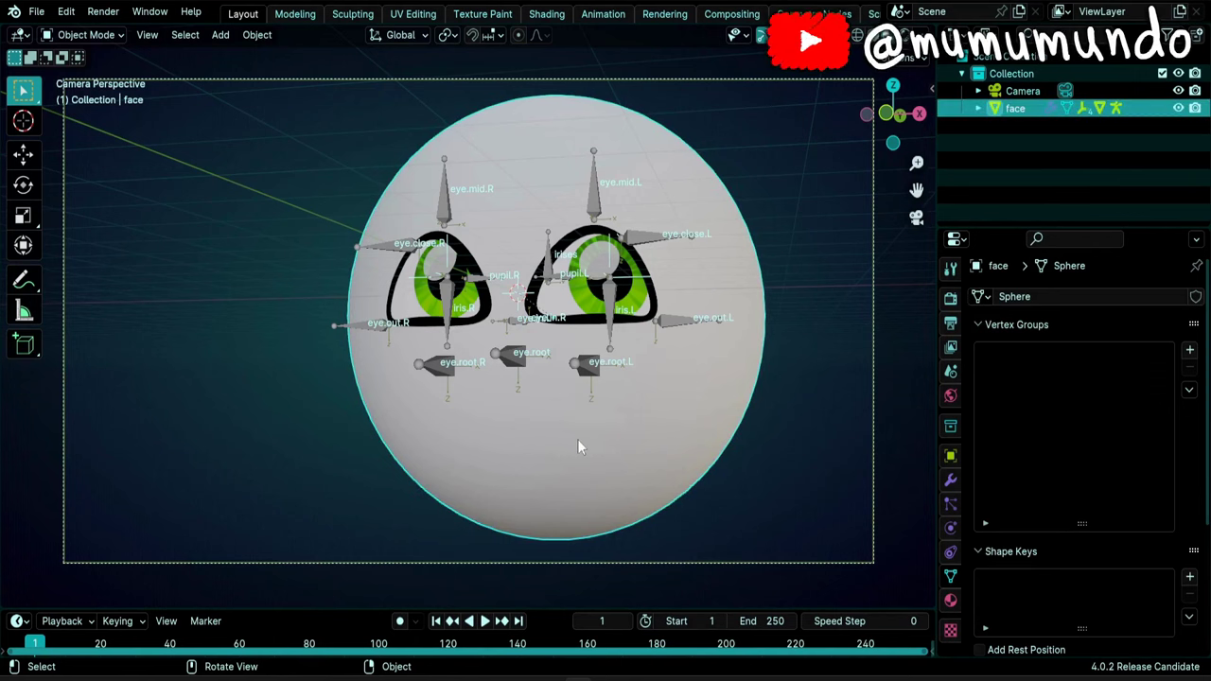
key(n)
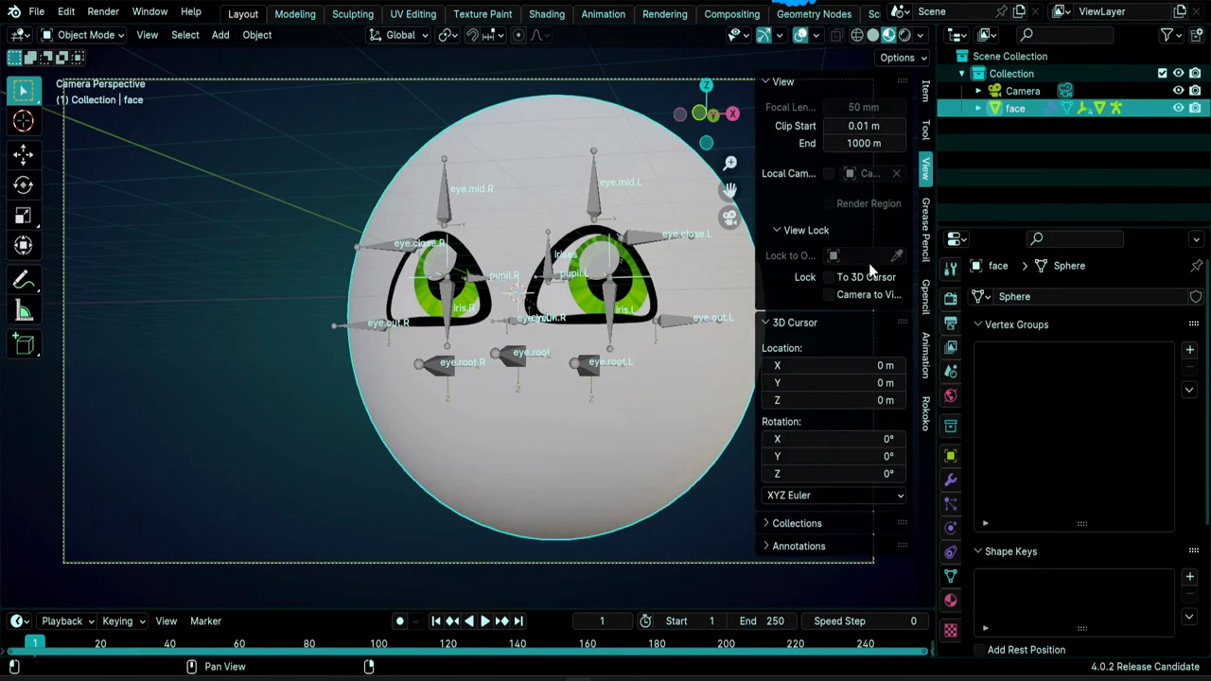
click(926, 91)
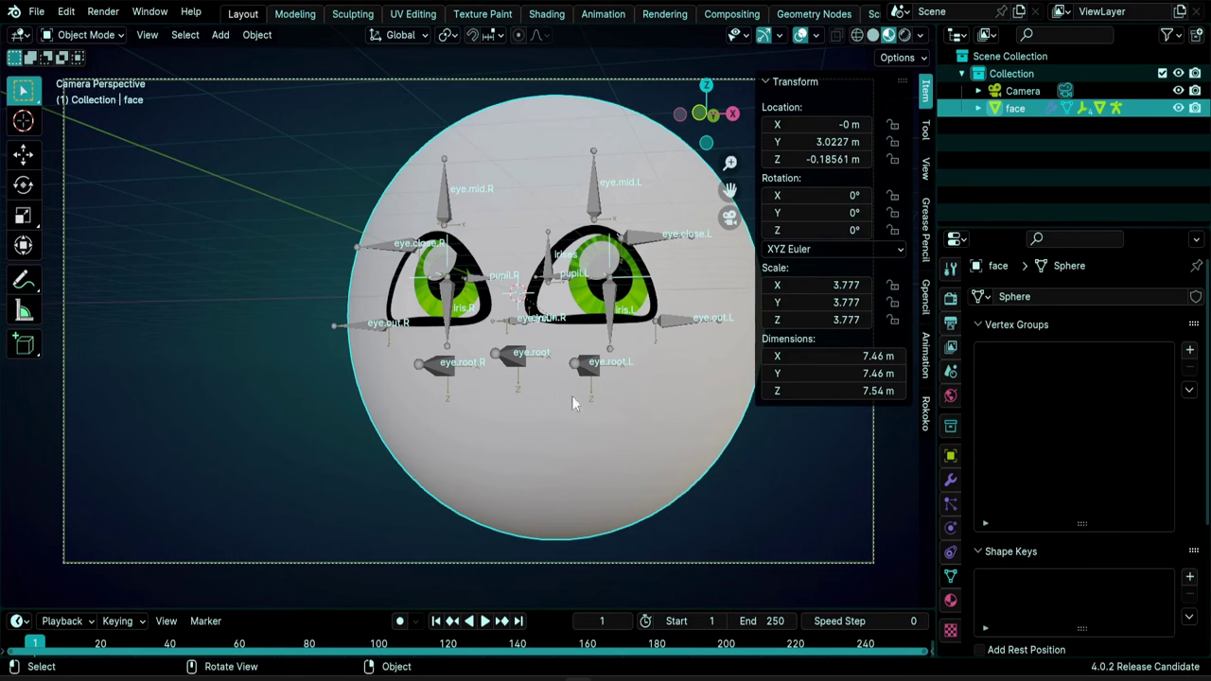
key(n)
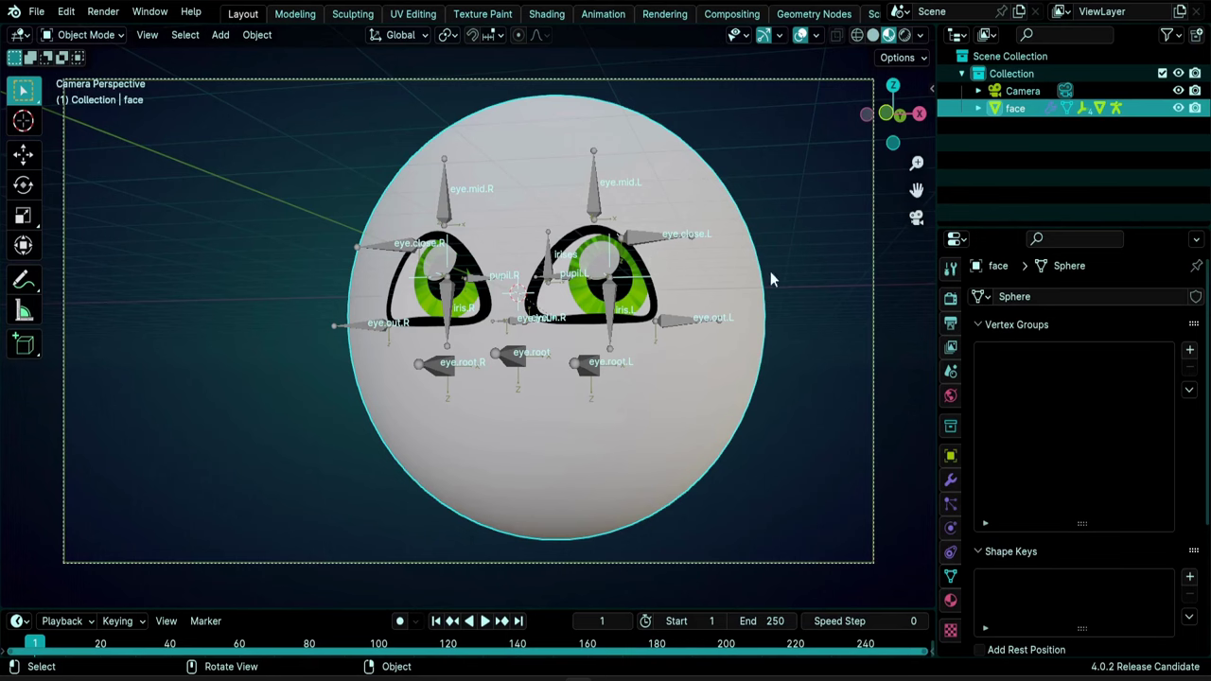
- Create a new collection in the scene and name it eyes
click(978, 172)
right_click(979, 172)
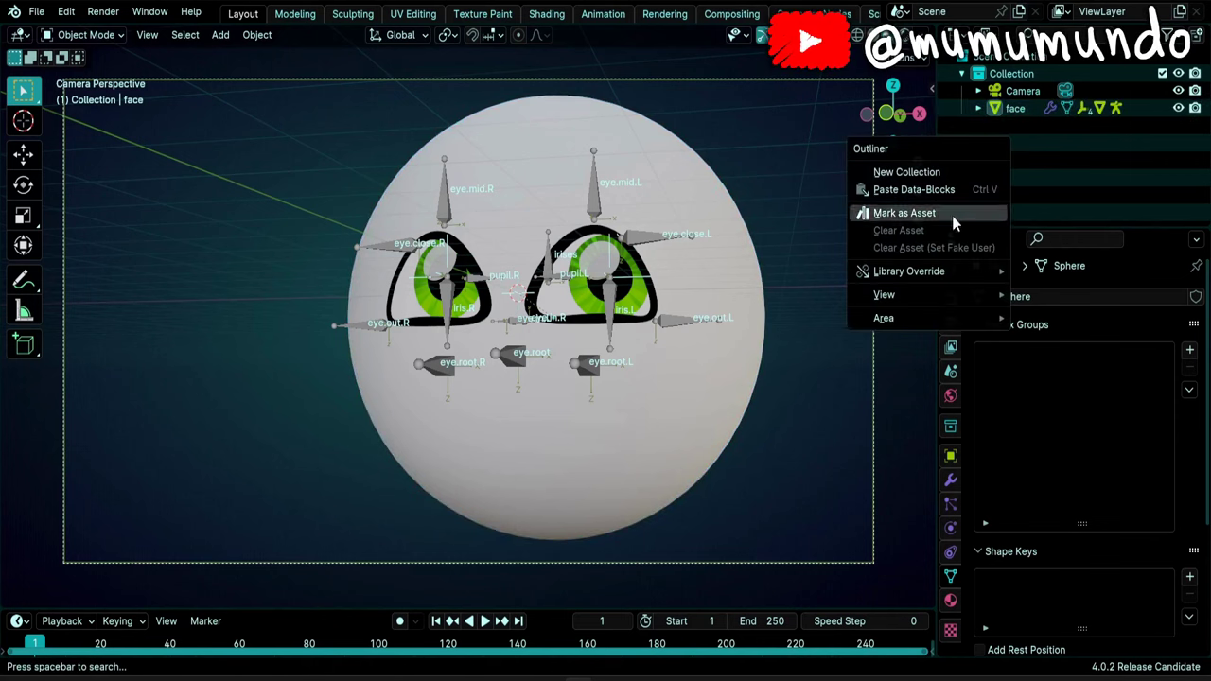
click(948, 172)
double_click(1008, 126)
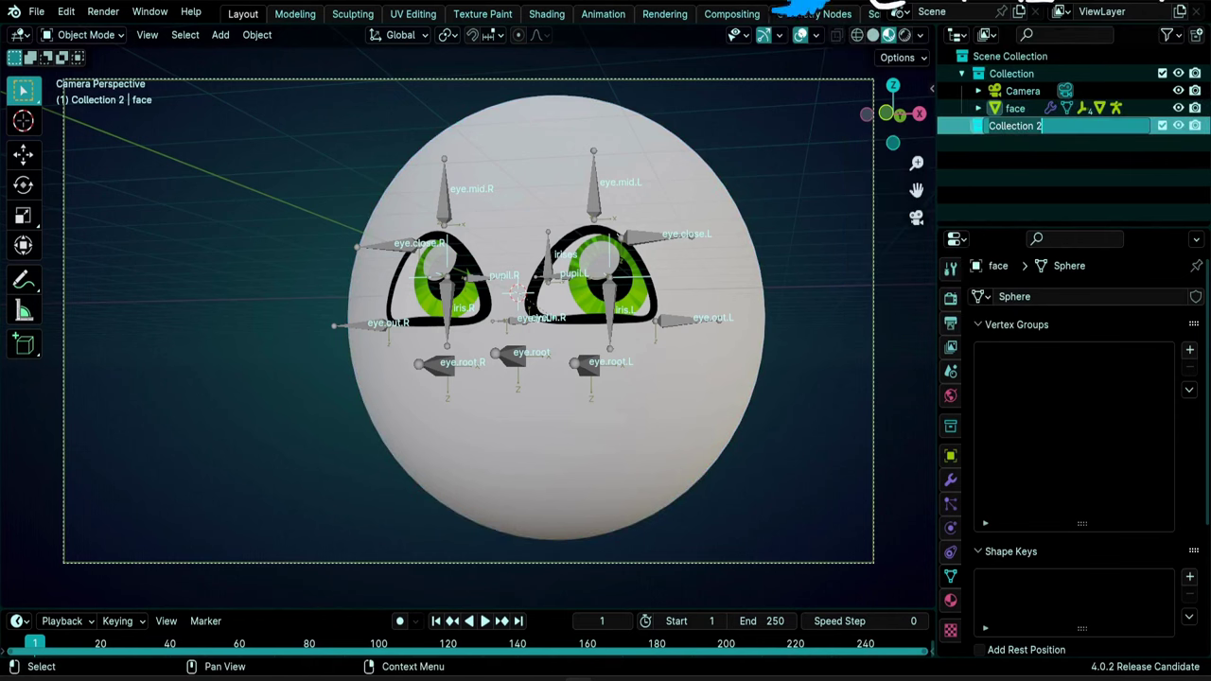
text(eyes)
key(Return)
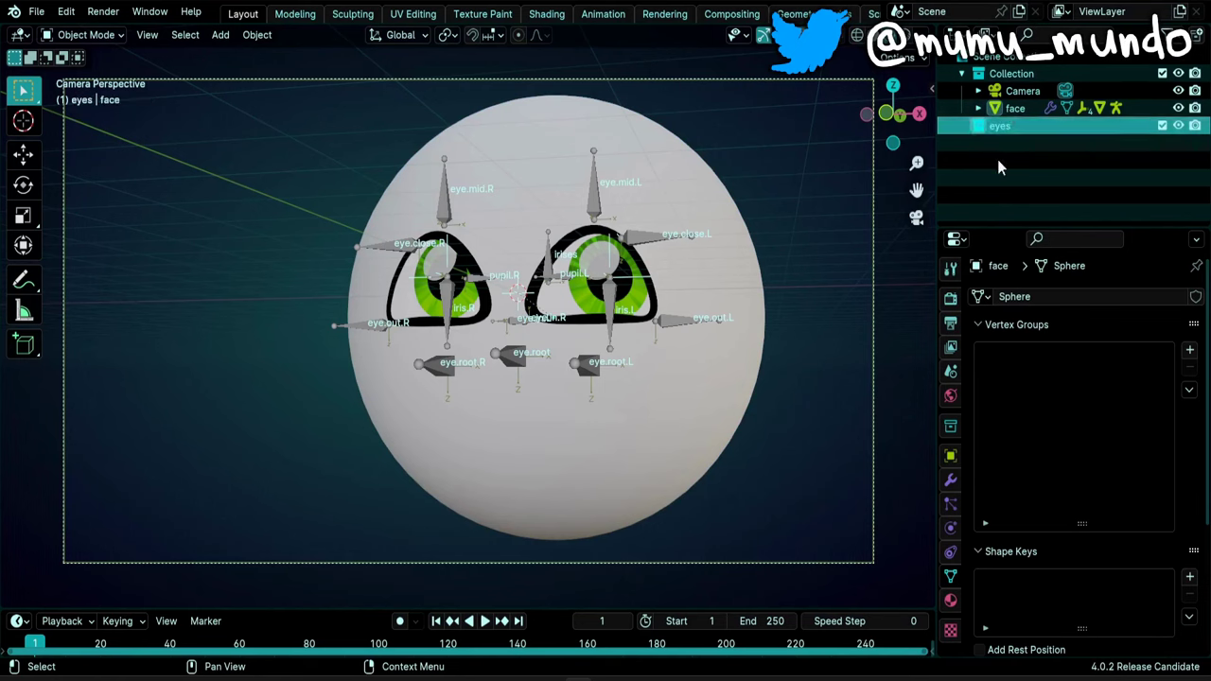
- Move the face object with its whole hierarchy into the eyes collection and save the file
click(1017, 113)
click(979, 108)
drag(1027, 229, 1035, 419)
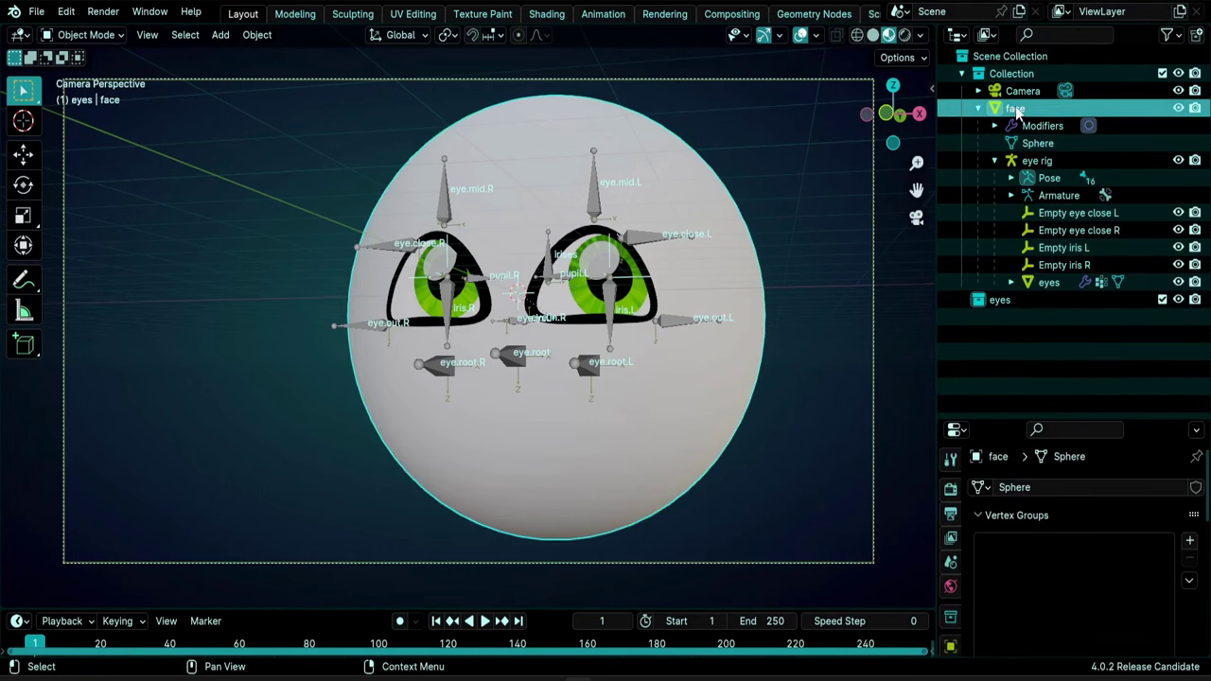
right_click(1018, 110)
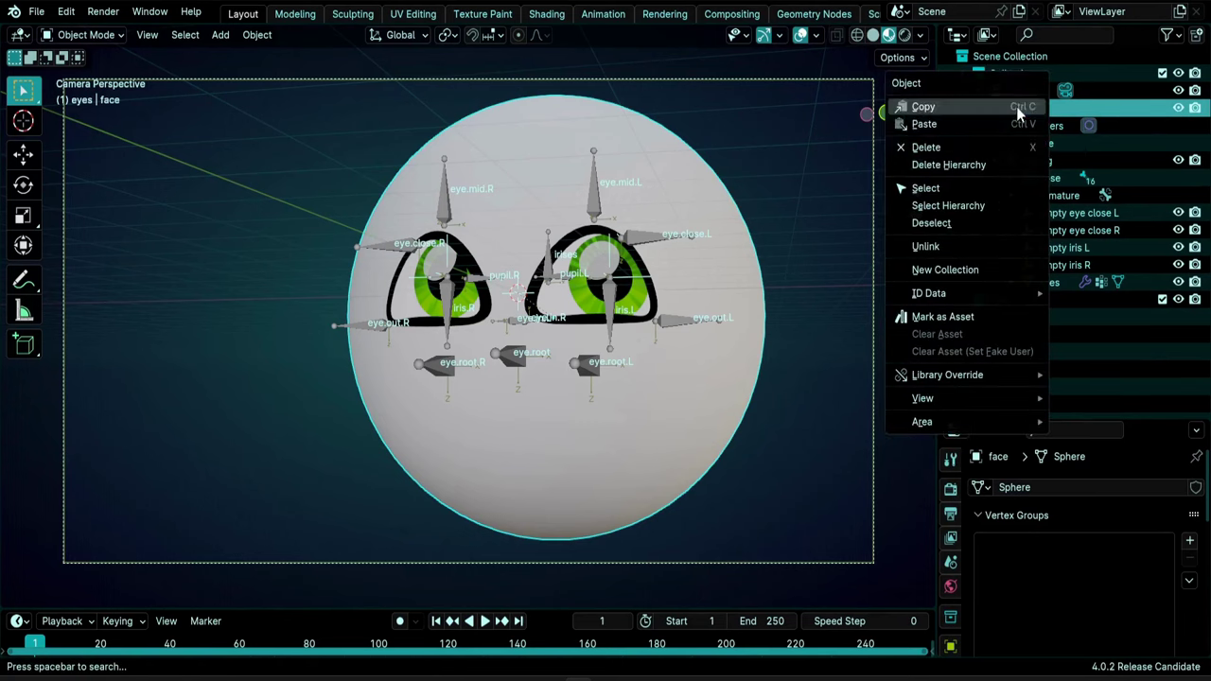
click(983, 205)
drag(1010, 108, 1002, 301)
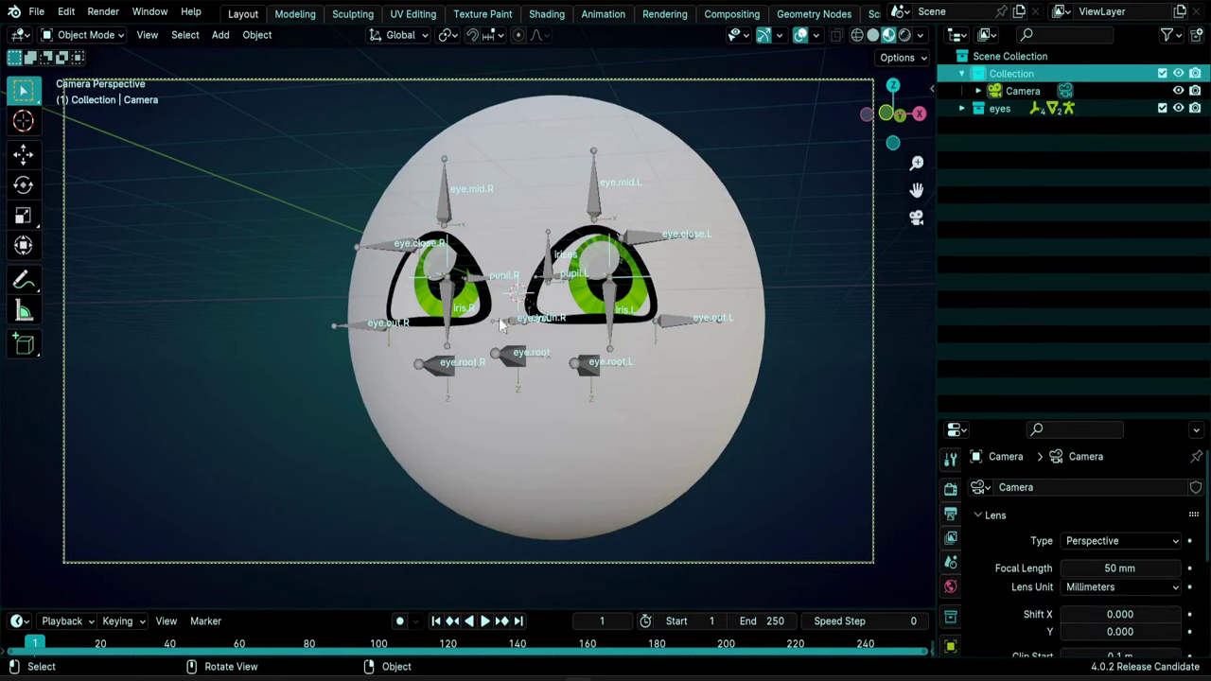
click(36, 12)
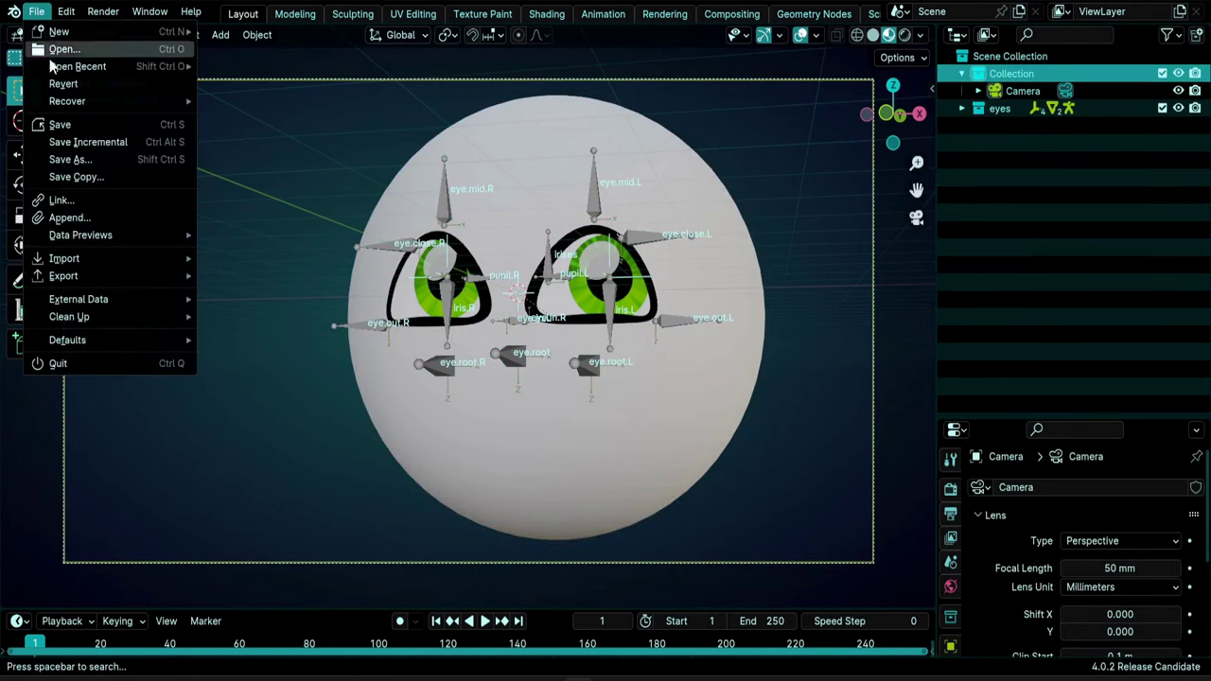
click(73, 123)
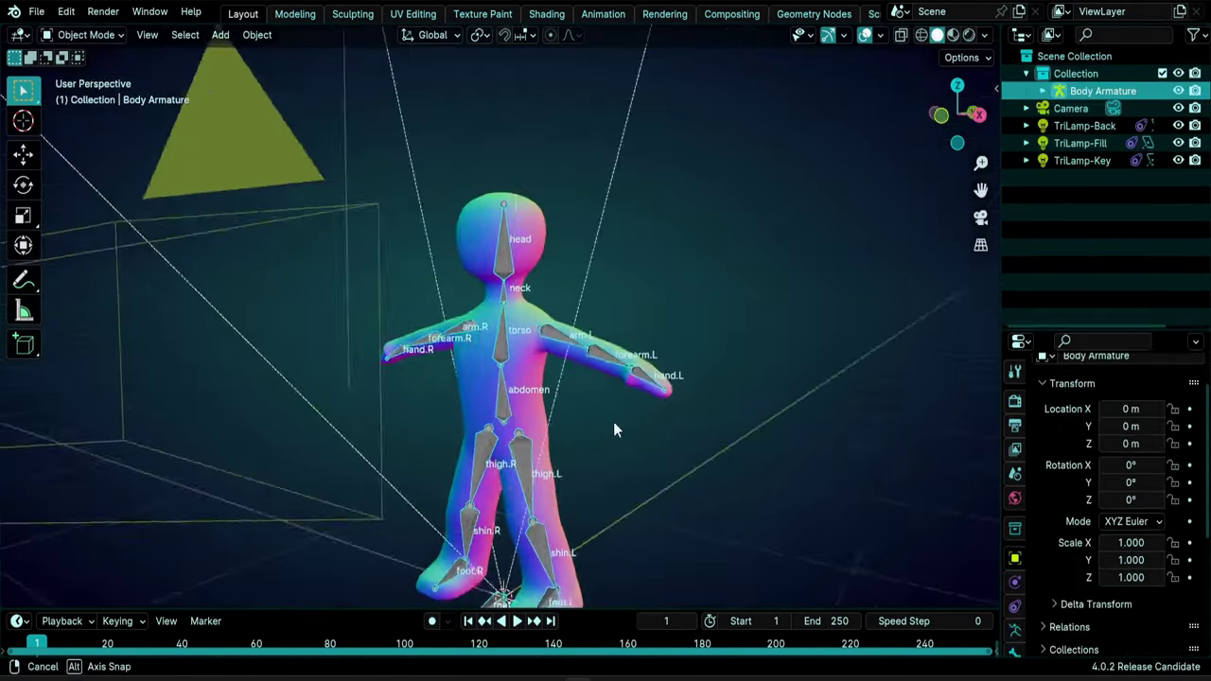
- Show the host character in Material Preview shading
middle_drag(616, 426, 655, 360)
scroll(655, 361, up, 2)
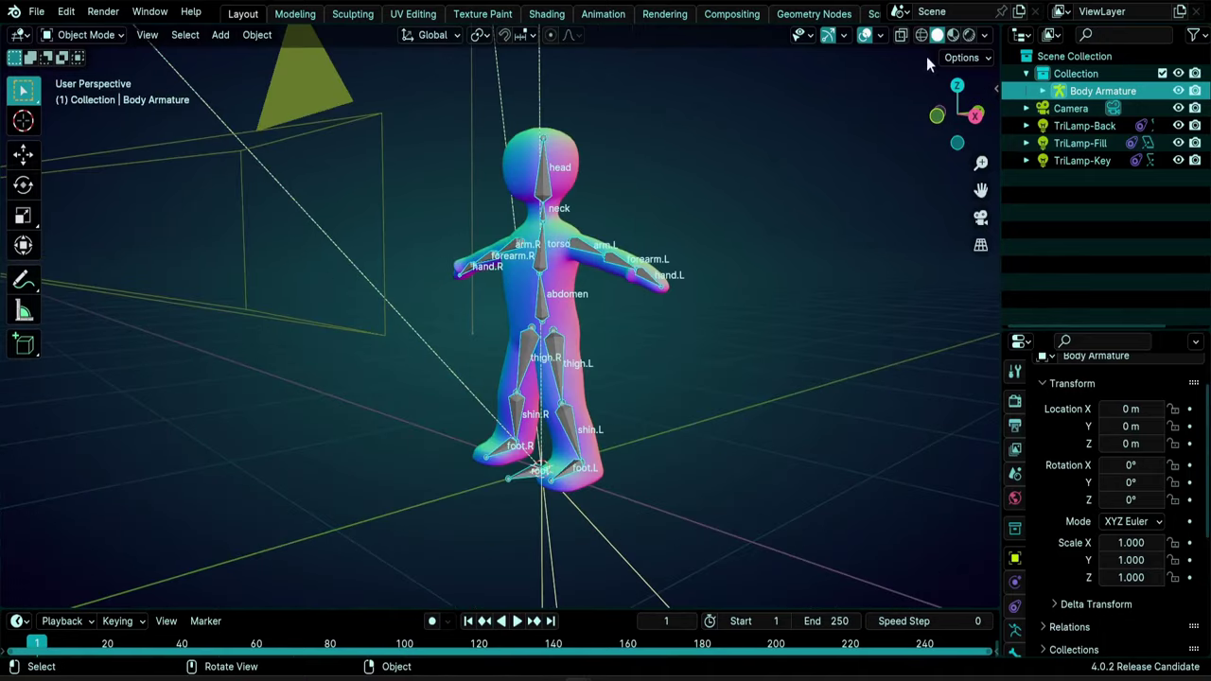
click(954, 36)
mouse_move(538, 425)
middle_down()
mouse_move(584, 424)
mouse_move(564, 422)
middle_up()
- Append the eyes collection from 2D eyes rig.blend into the character file
click(38, 12)
click(76, 219)
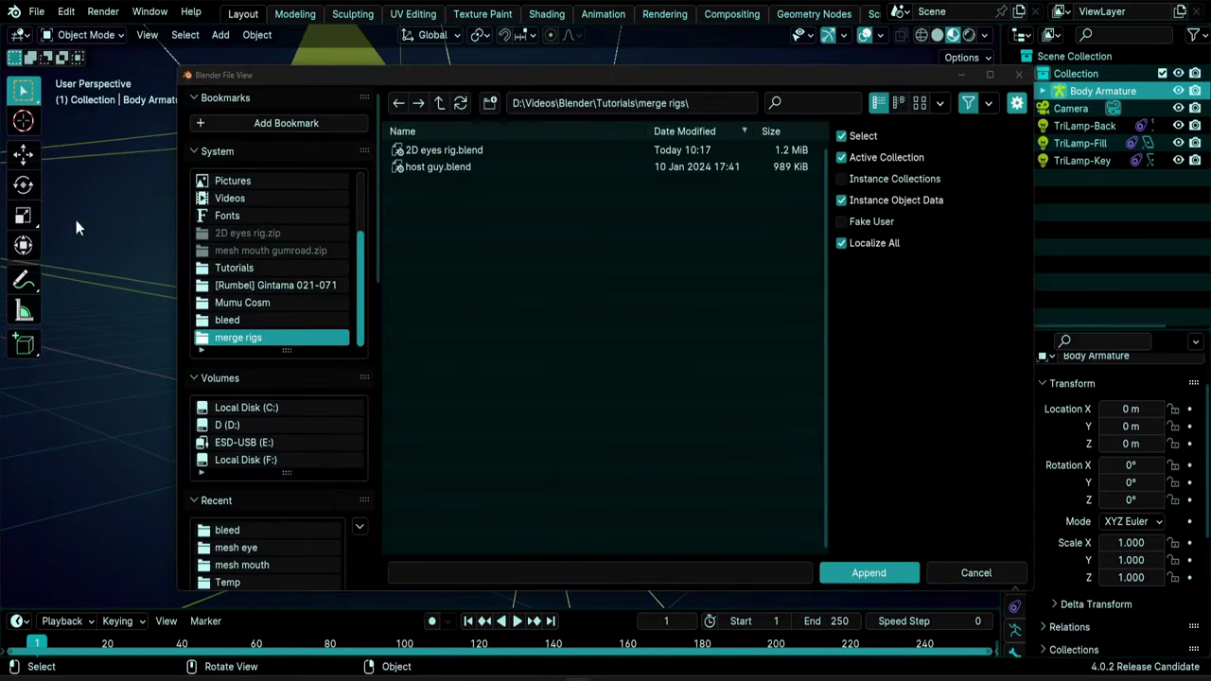
double_click(460, 154)
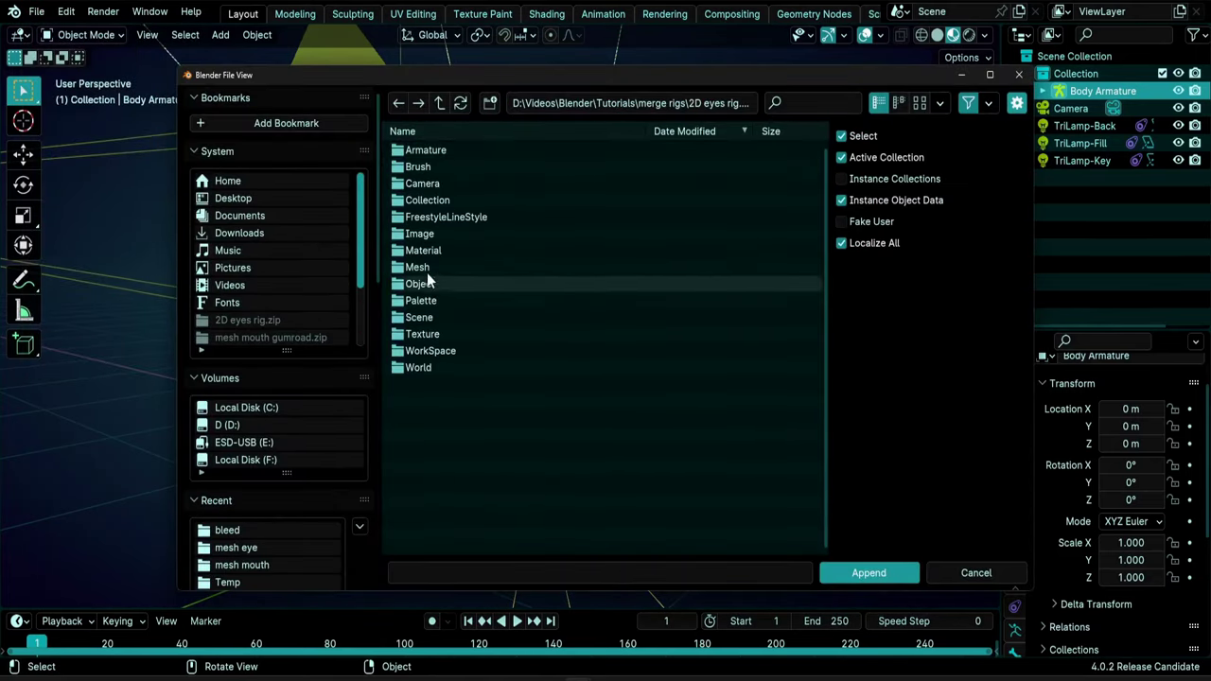
double_click(428, 200)
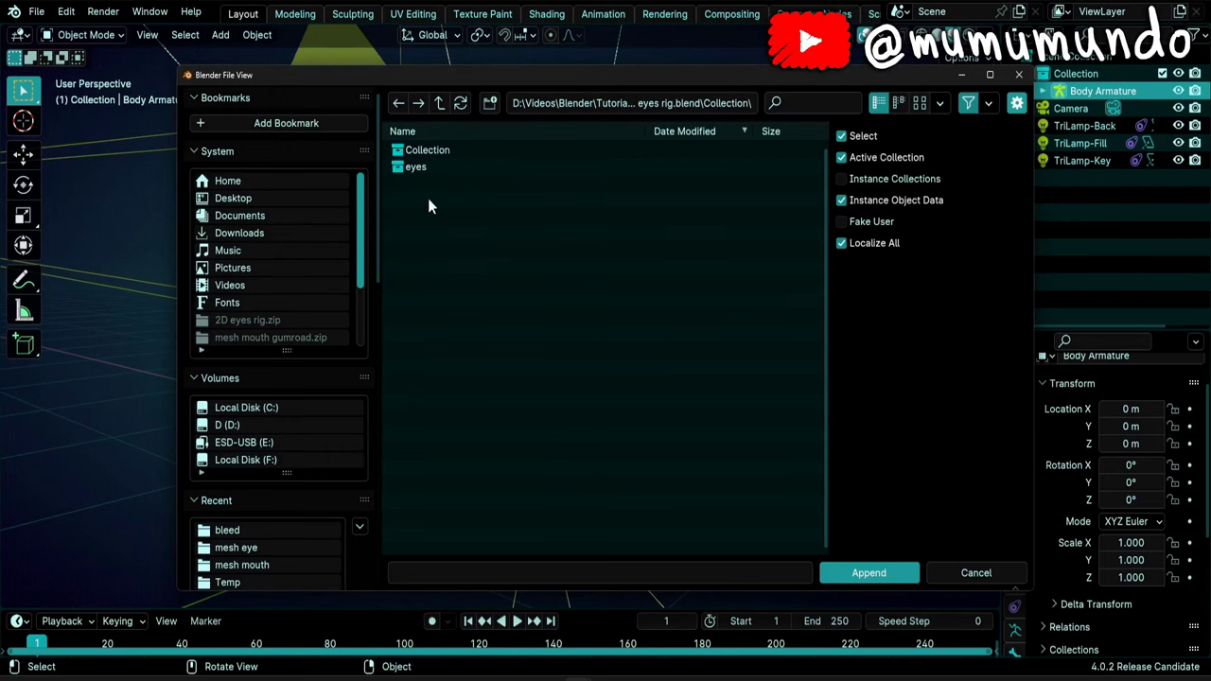
click(422, 168)
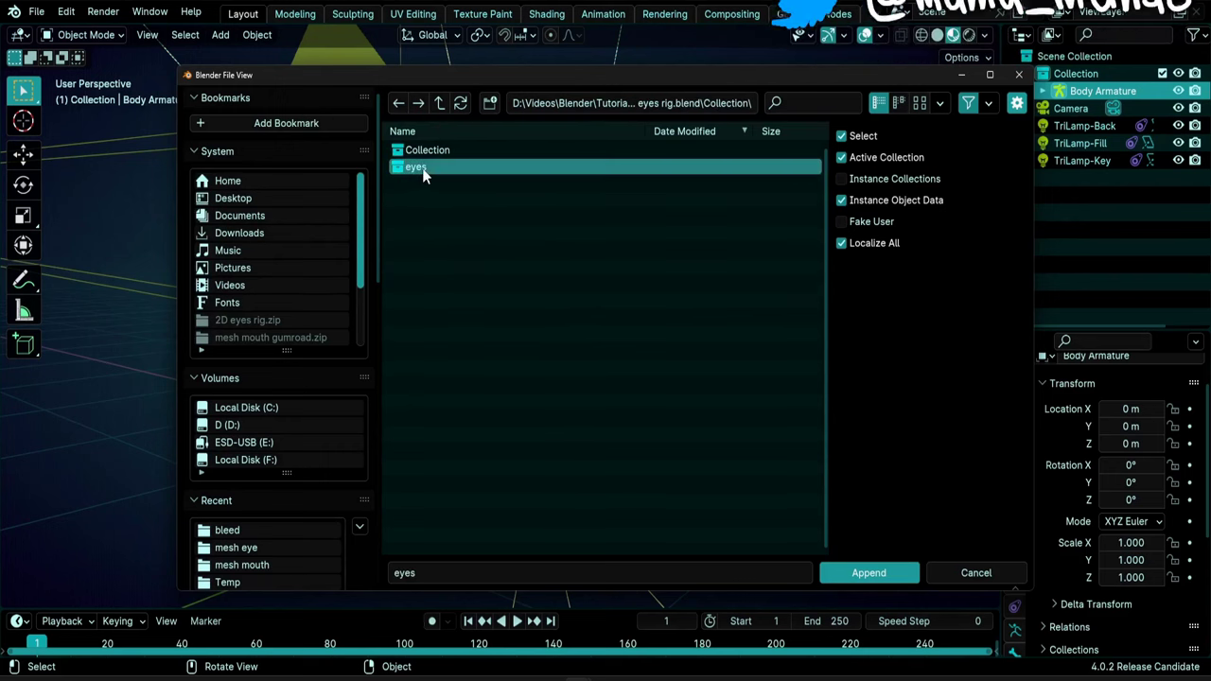
click(876, 579)
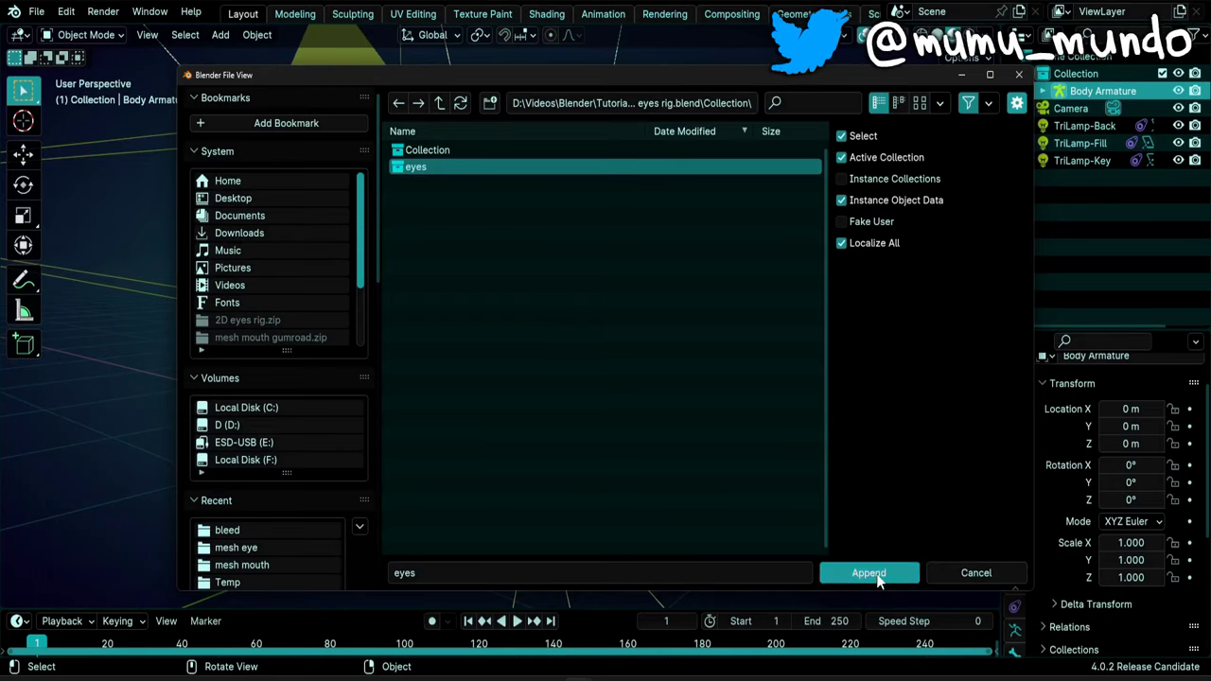
- Move the appended eyes collection out of Collection to sit directly under the Scene Collection
click(1080, 92)
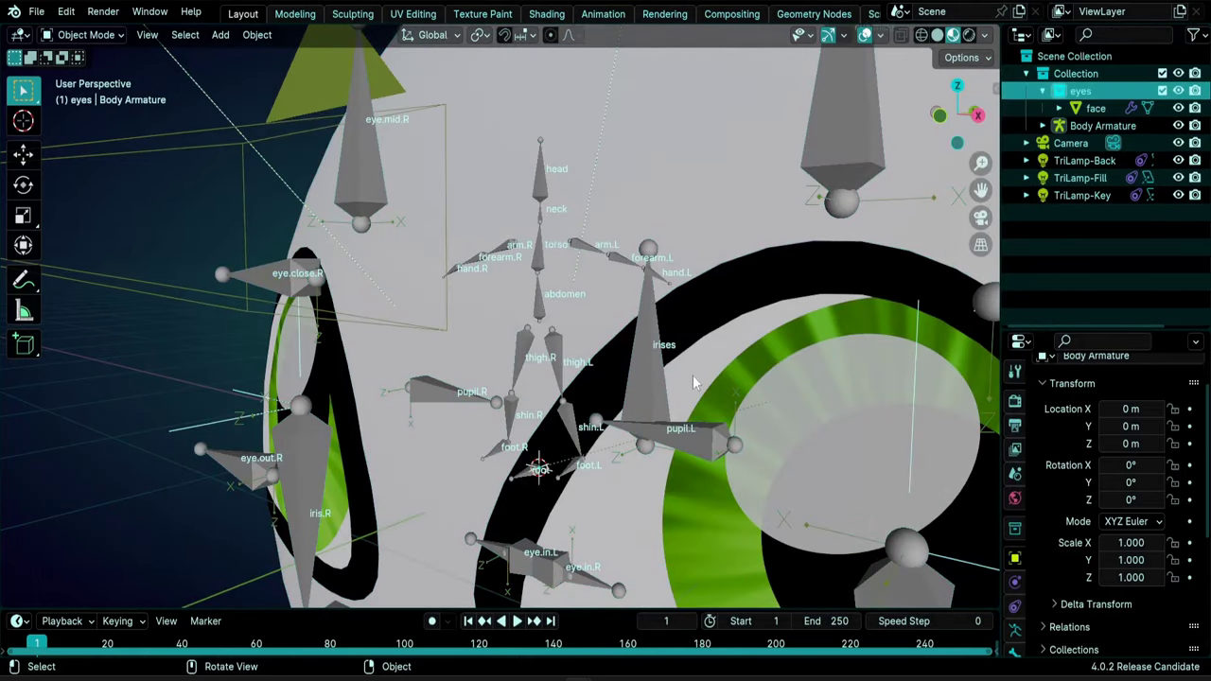
key(KP_Decimal)
shift+middle_drag(581, 370, 614, 365)
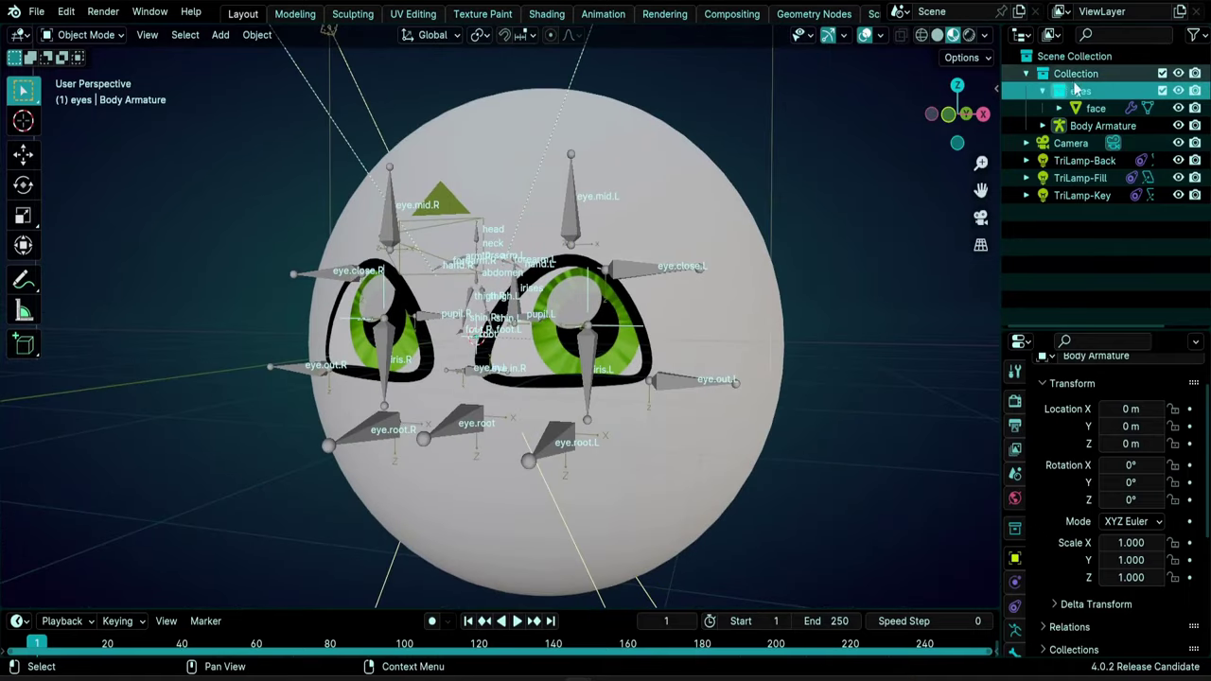
drag(1077, 92, 1077, 63)
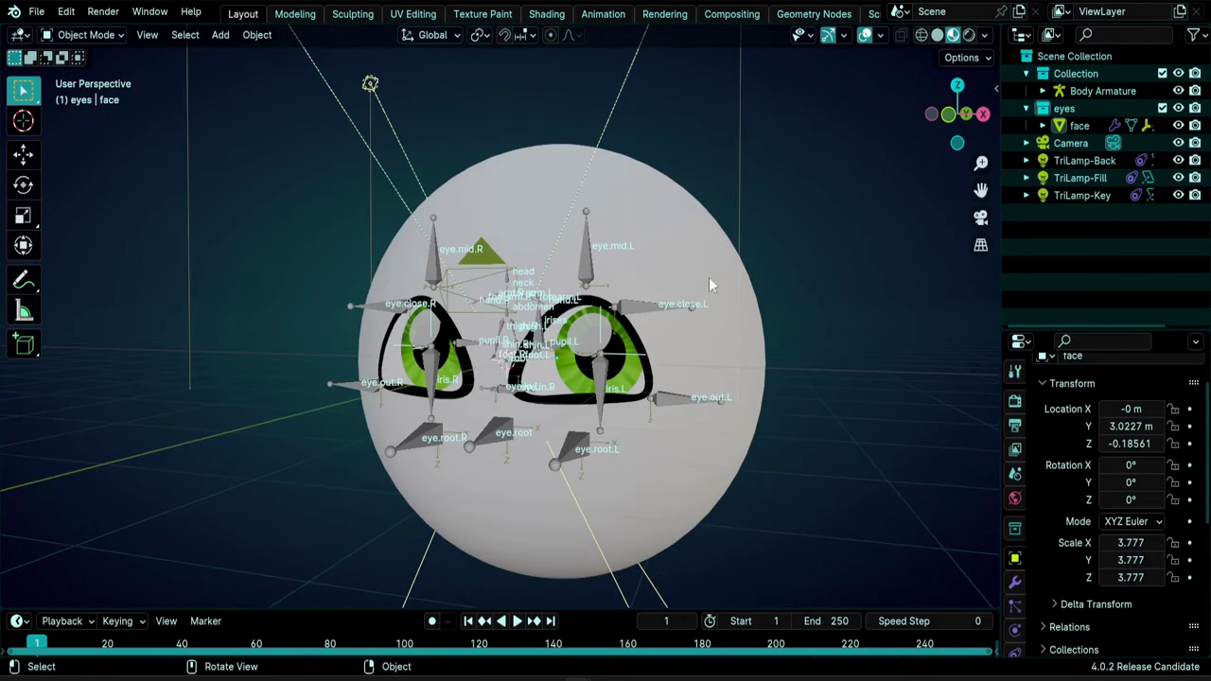
- Delete the face sphere that came with the appended eye rig
click(702, 266)
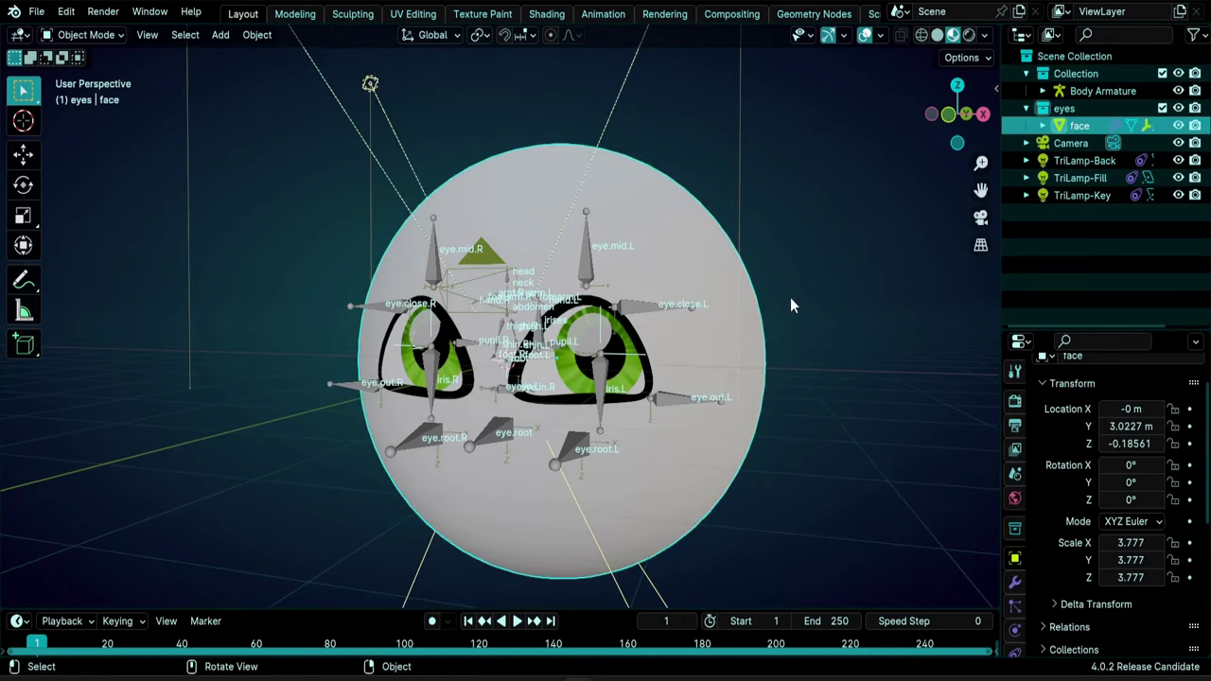
key(Delete)
scroll(790, 304, up, 3)
- Scale the eye rig armature down uniformly to about 0.091 to suit the character's size
click(725, 348)
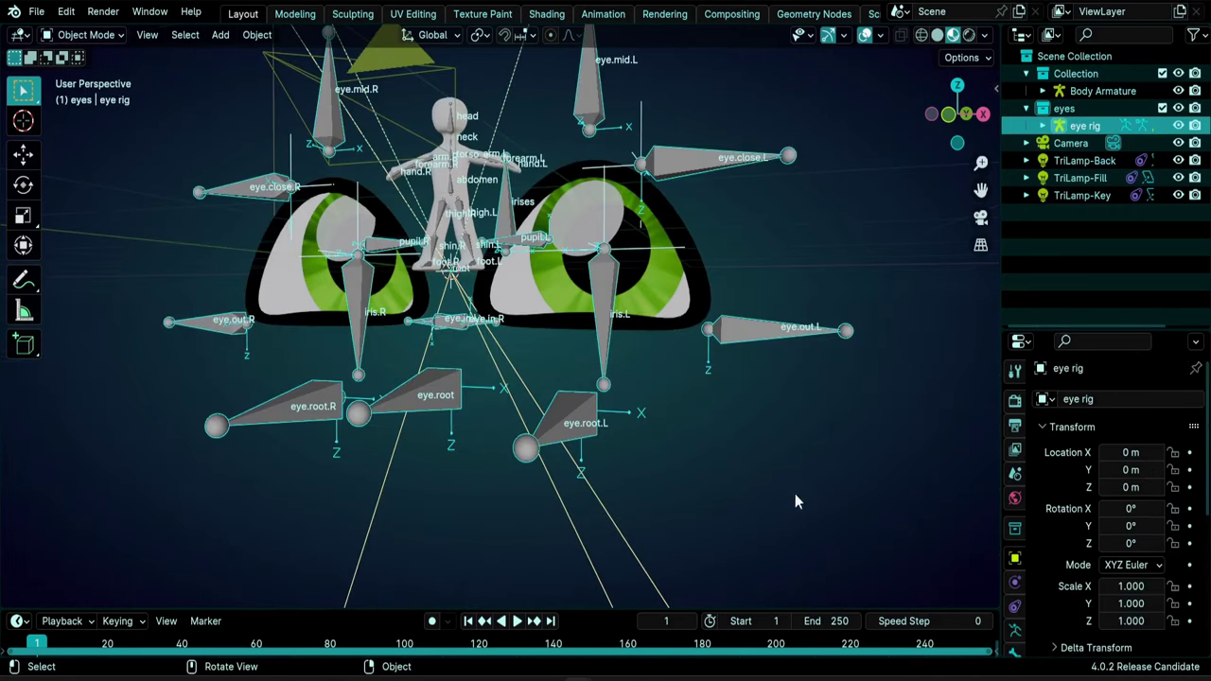
key(s)
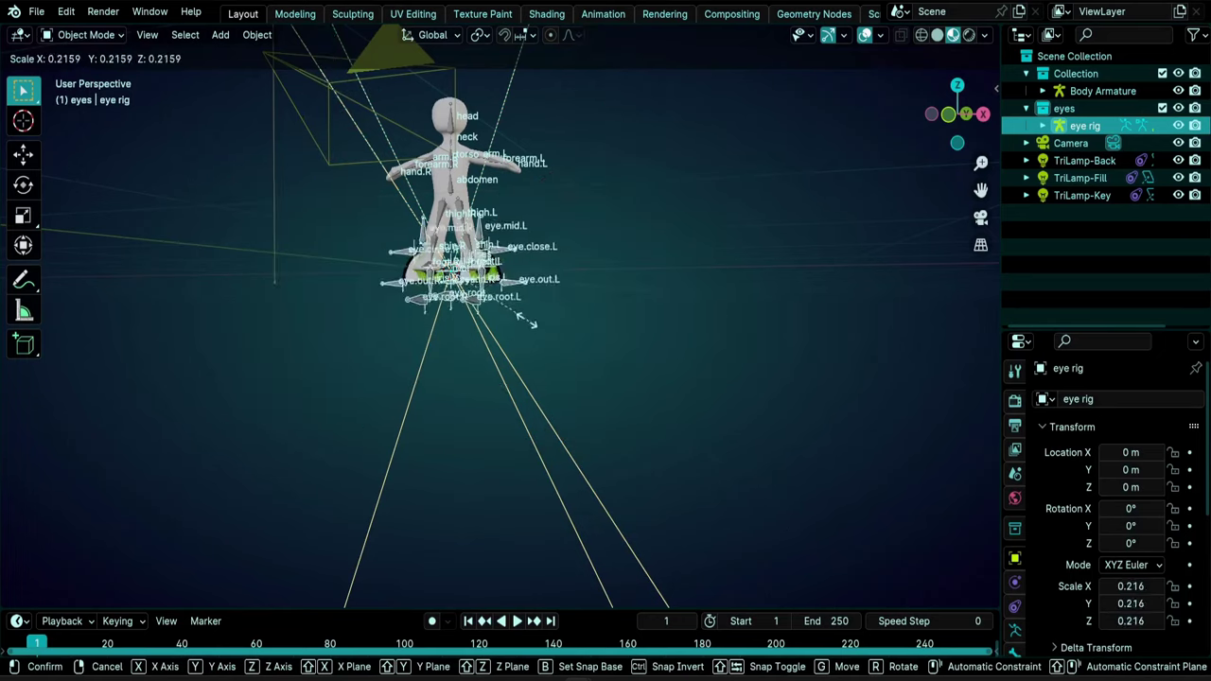
click(480, 296)
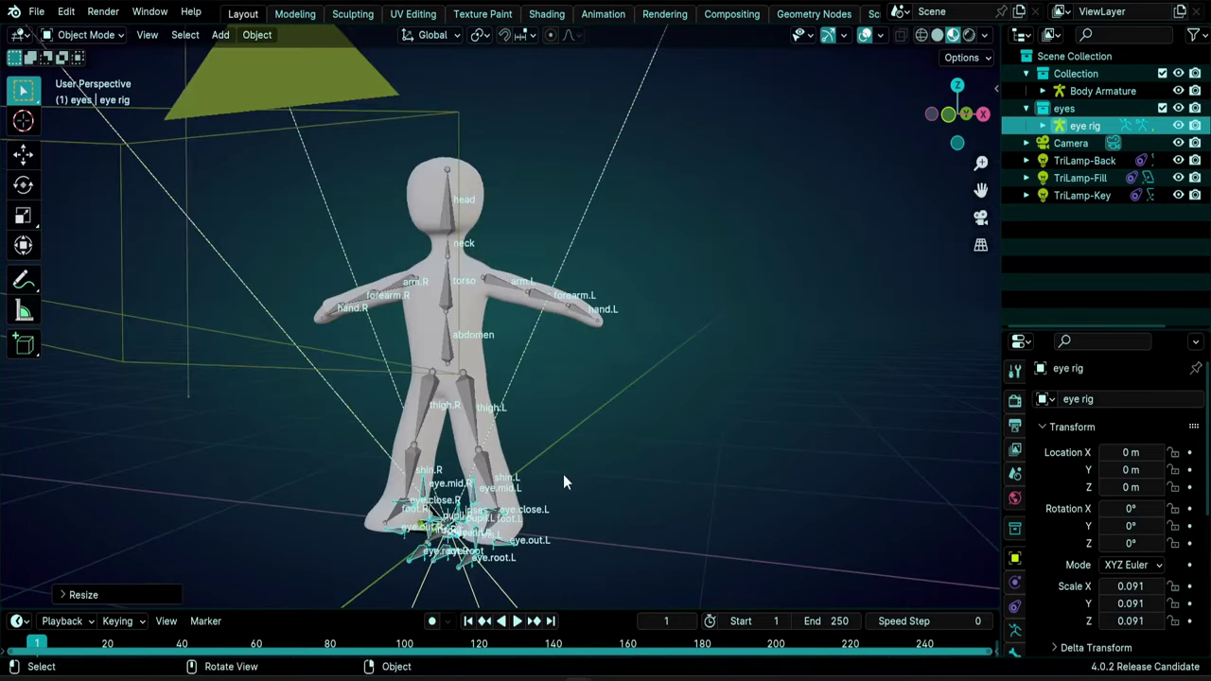
shift+middle_drag(563, 474, 625, 478)
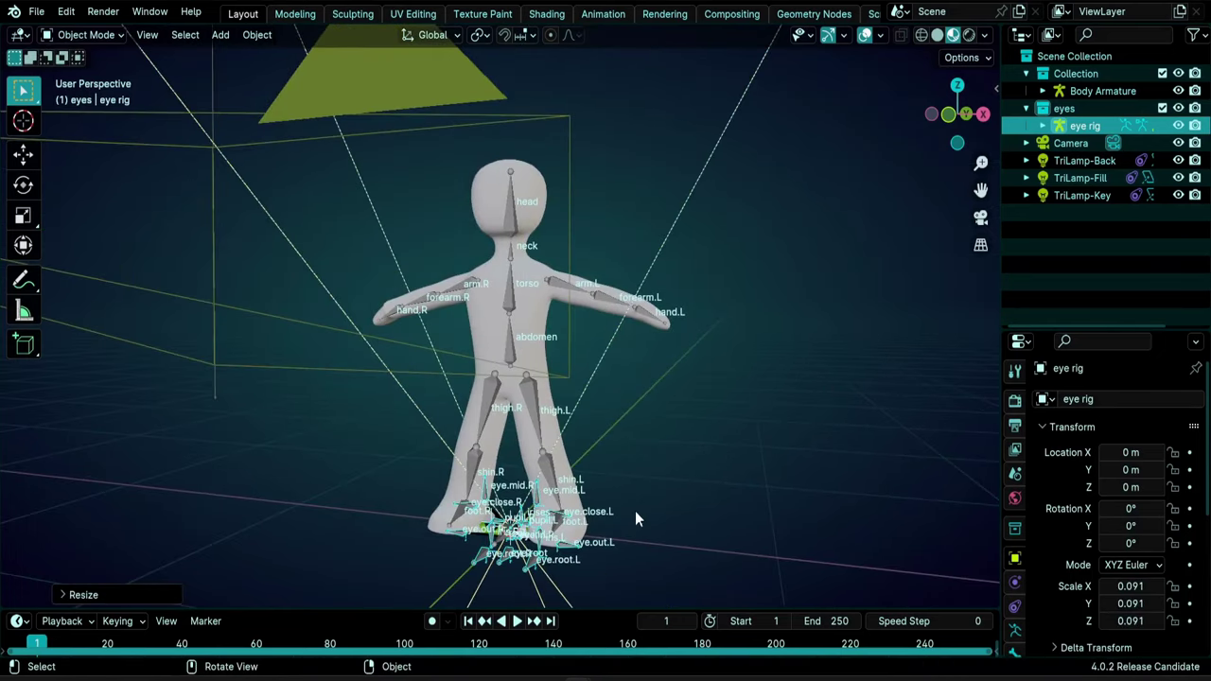
- Raise the eye rig to head height at about Z 1.252 m and bring it in front of the face at about Y -0.167 m
key(g)
key(z)
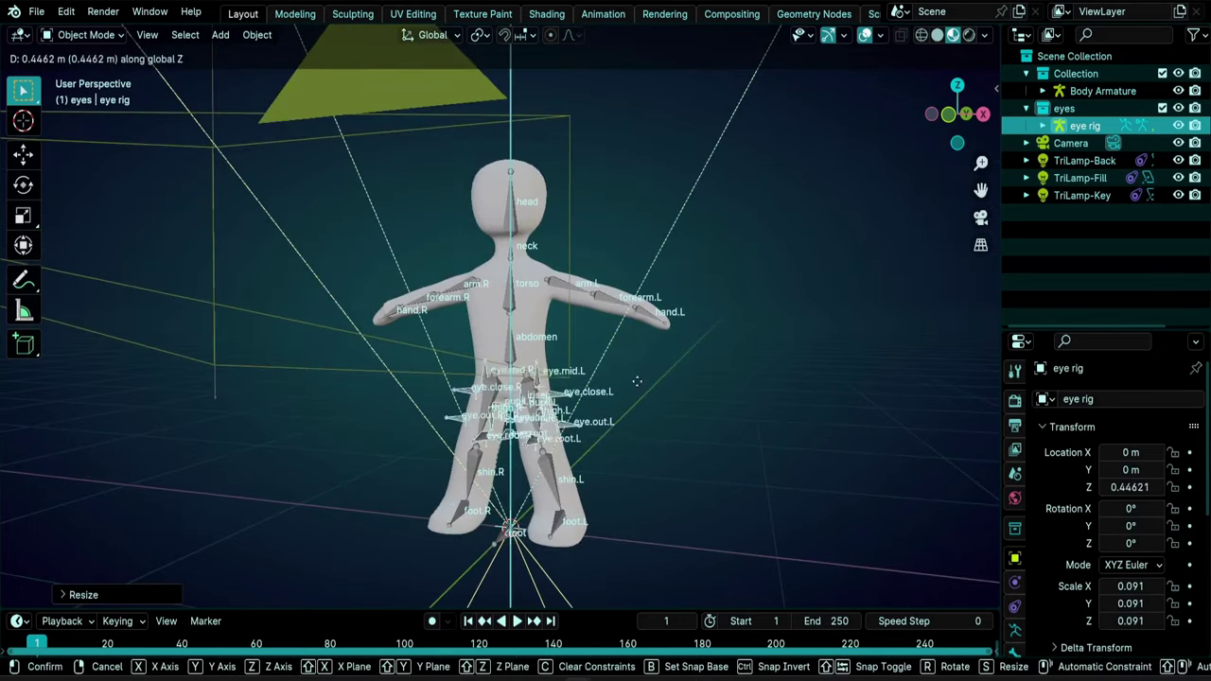
click(625, 180)
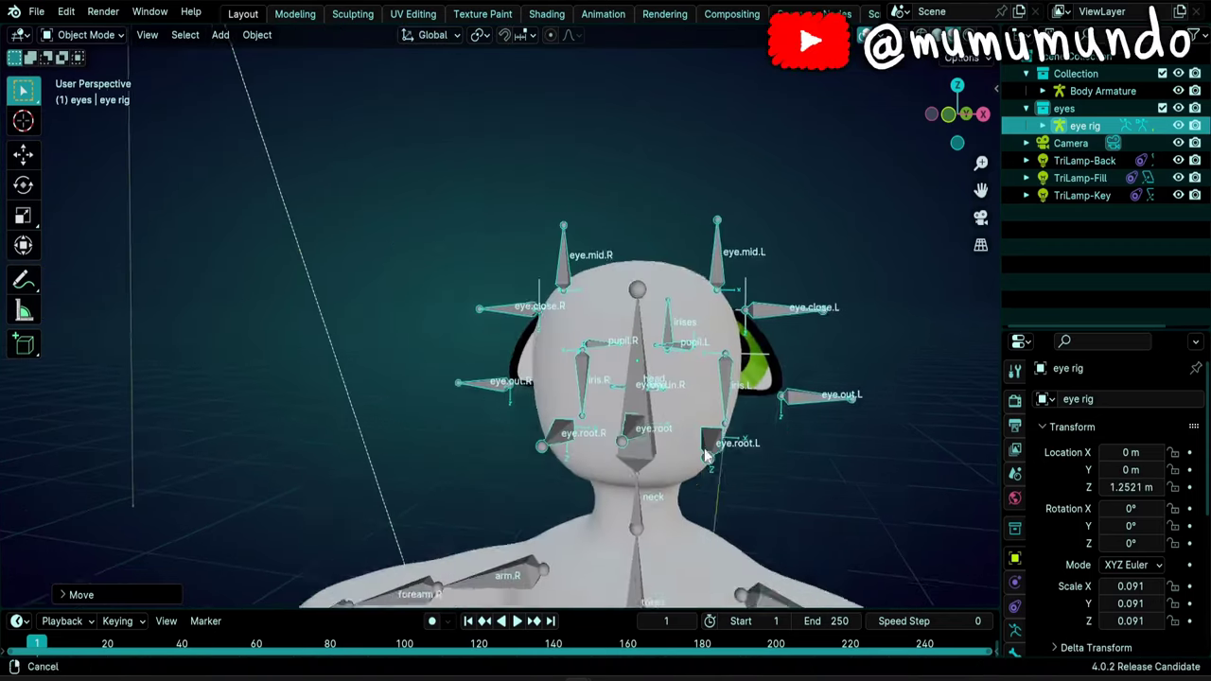
scroll(704, 454, up, 2)
mouse_move(703, 454)
shift+middle_down()
mouse_move(631, 422)
mouse_move(726, 456)
shift+middle_up()
key(g)
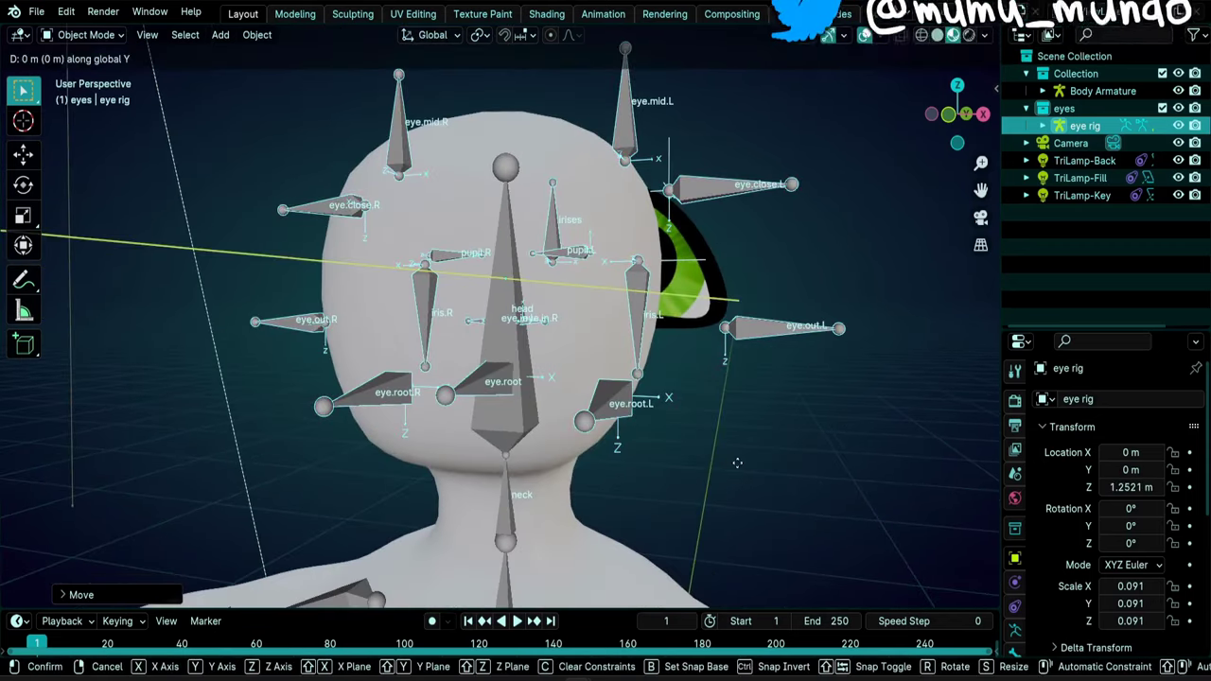
key(y)
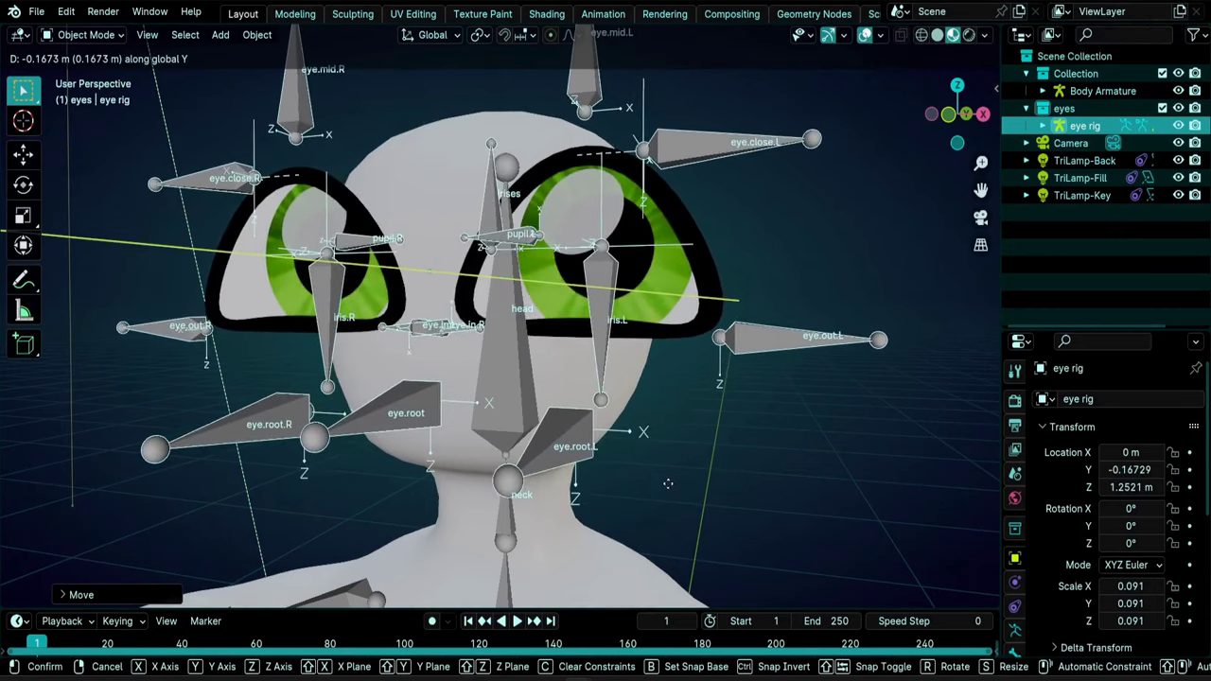
click(668, 486)
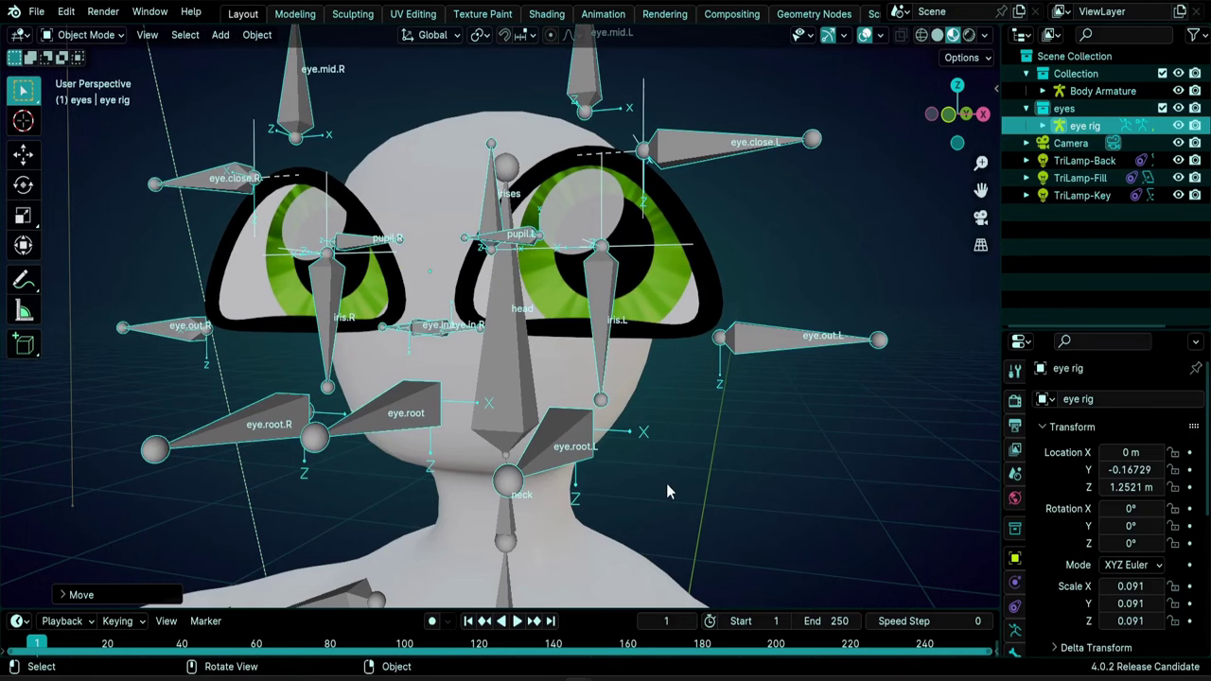
- Hide the camera in the viewport and scale the eye rig down uniformly to about 0.048 so it fits the face
key(KP_1)
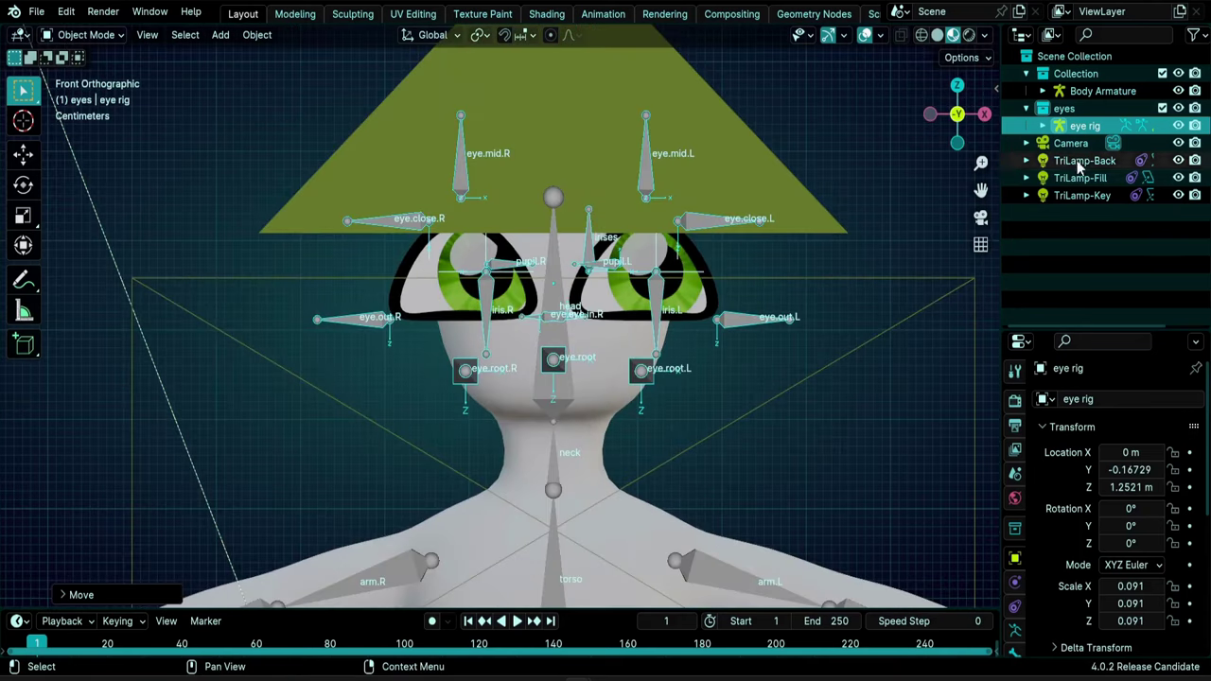
click(1177, 144)
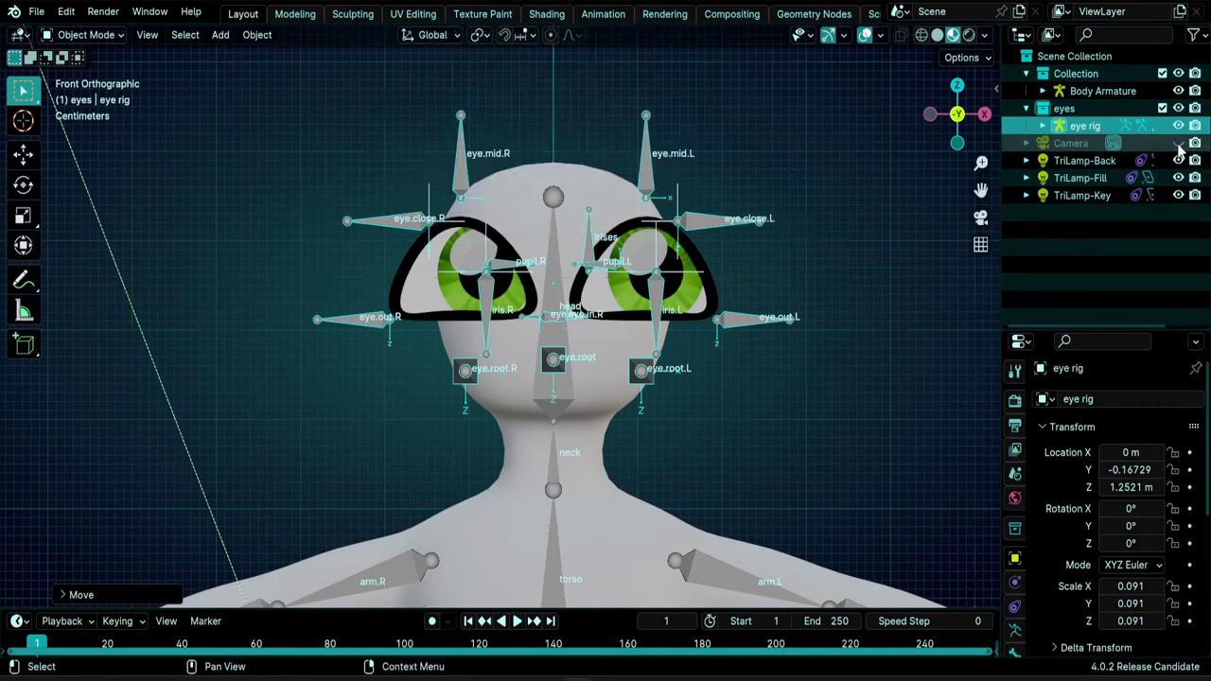
scroll(808, 509, up, 2)
key(s)
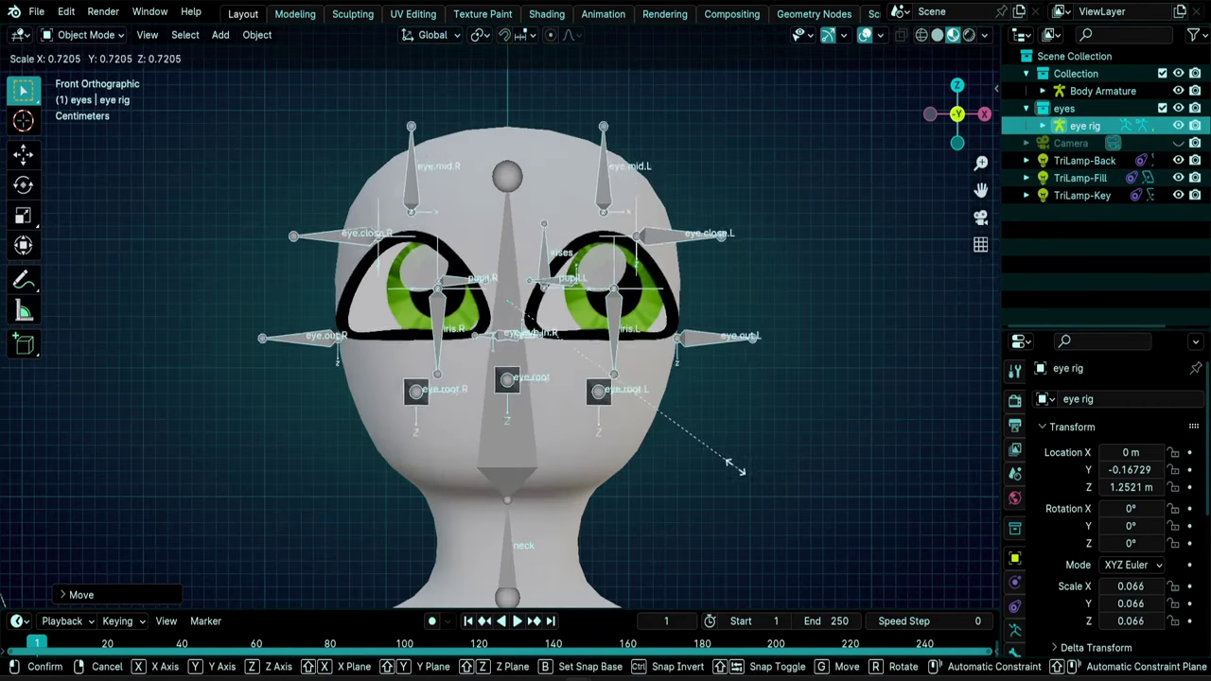
click(670, 430)
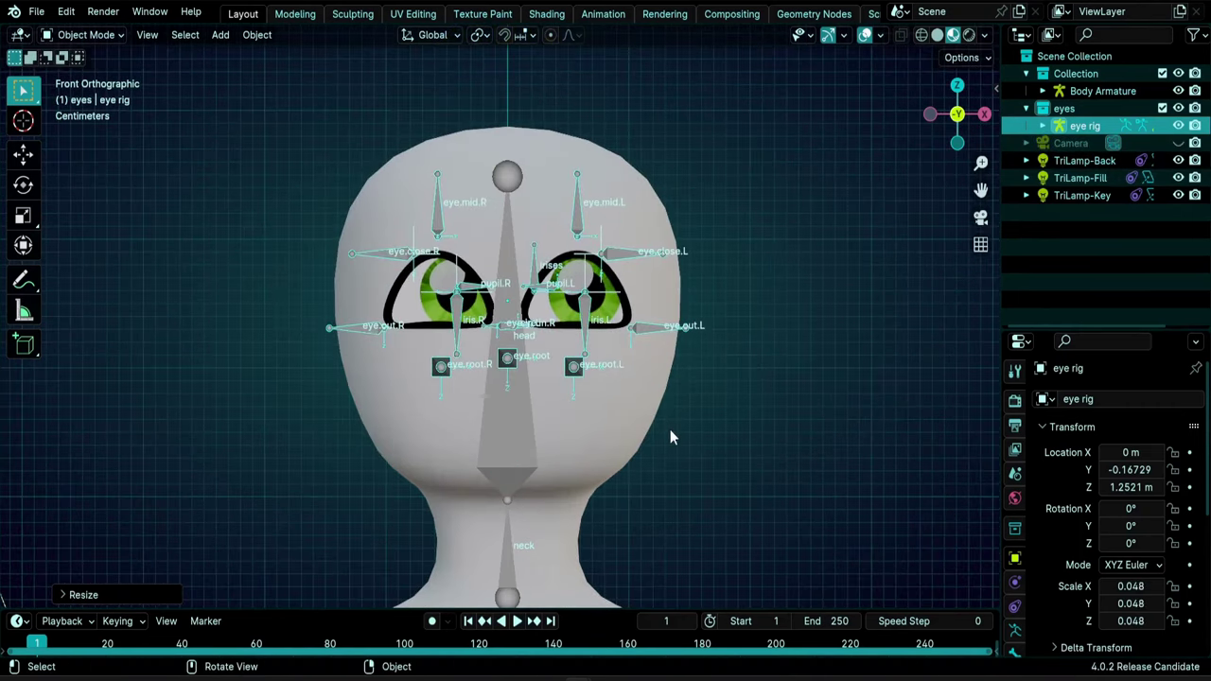
scroll(714, 322, up, 1)
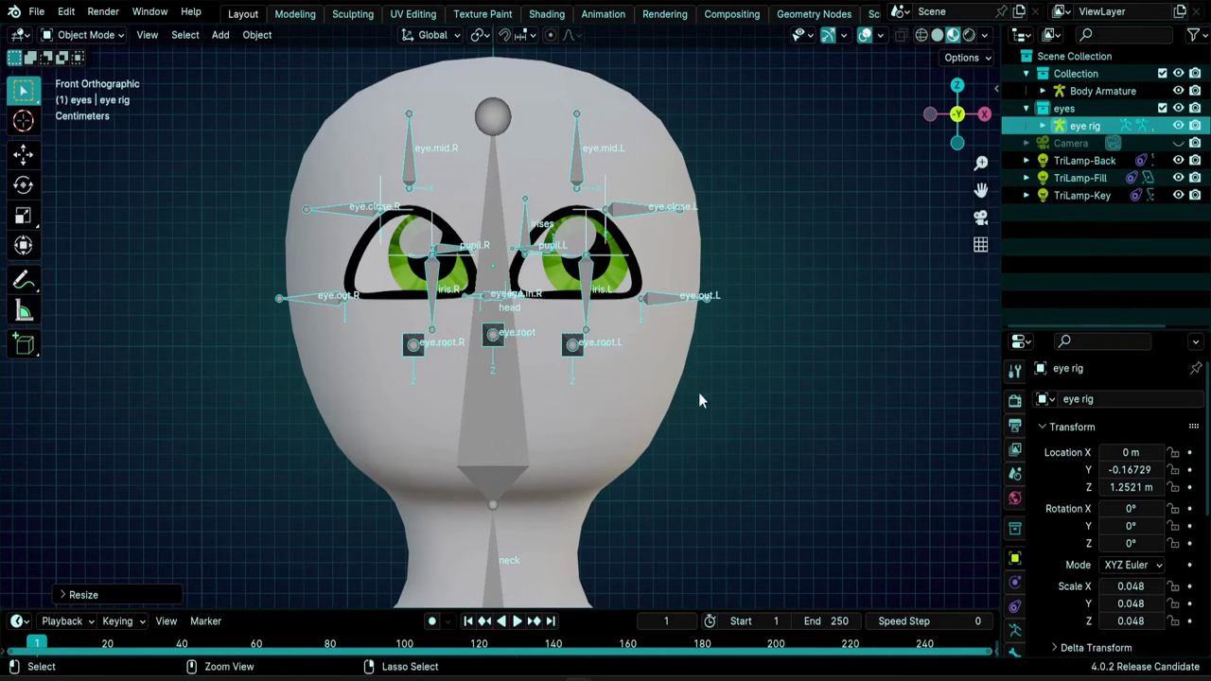
- Clear the location and scale of all the eye rig's pose bones, and return the rig to Object Mode
key(ctrl+Tab)
key(a)
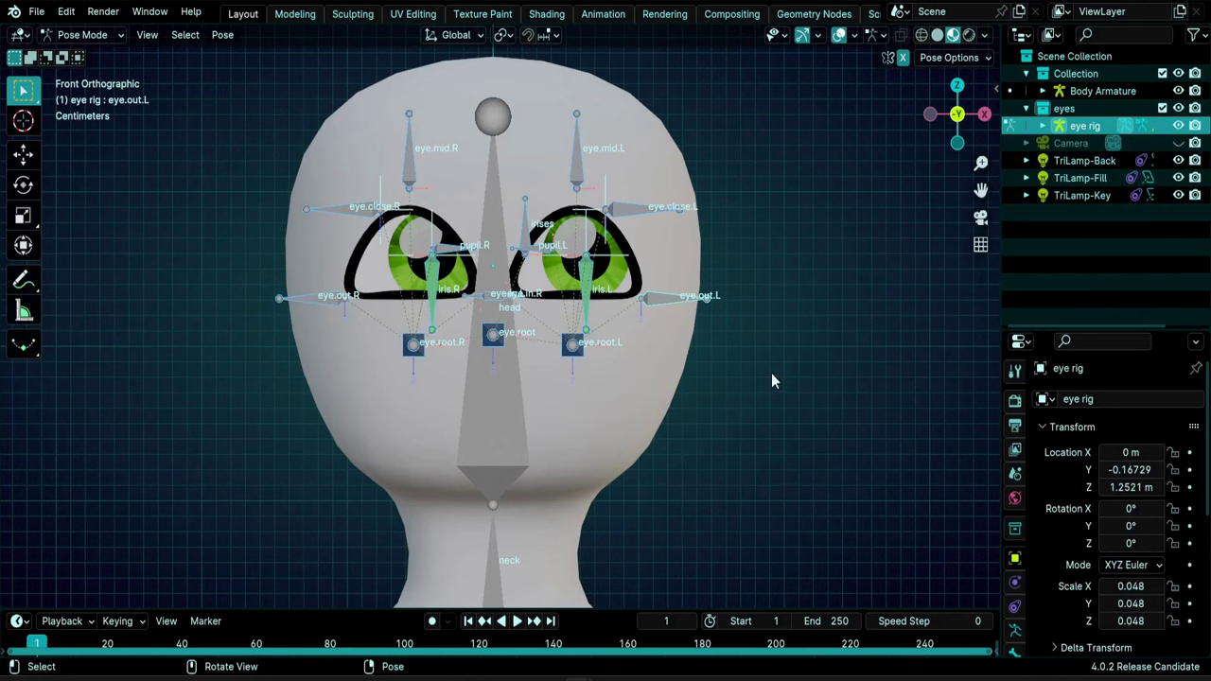
key(alt+g)
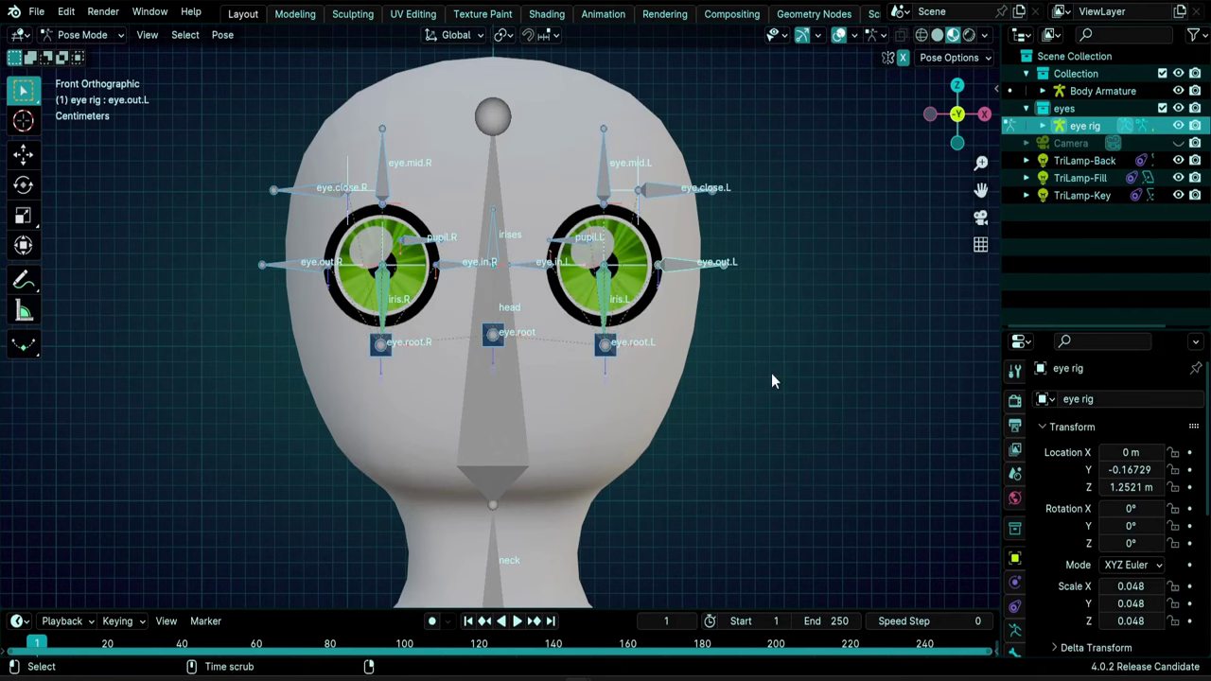
key(alt+s)
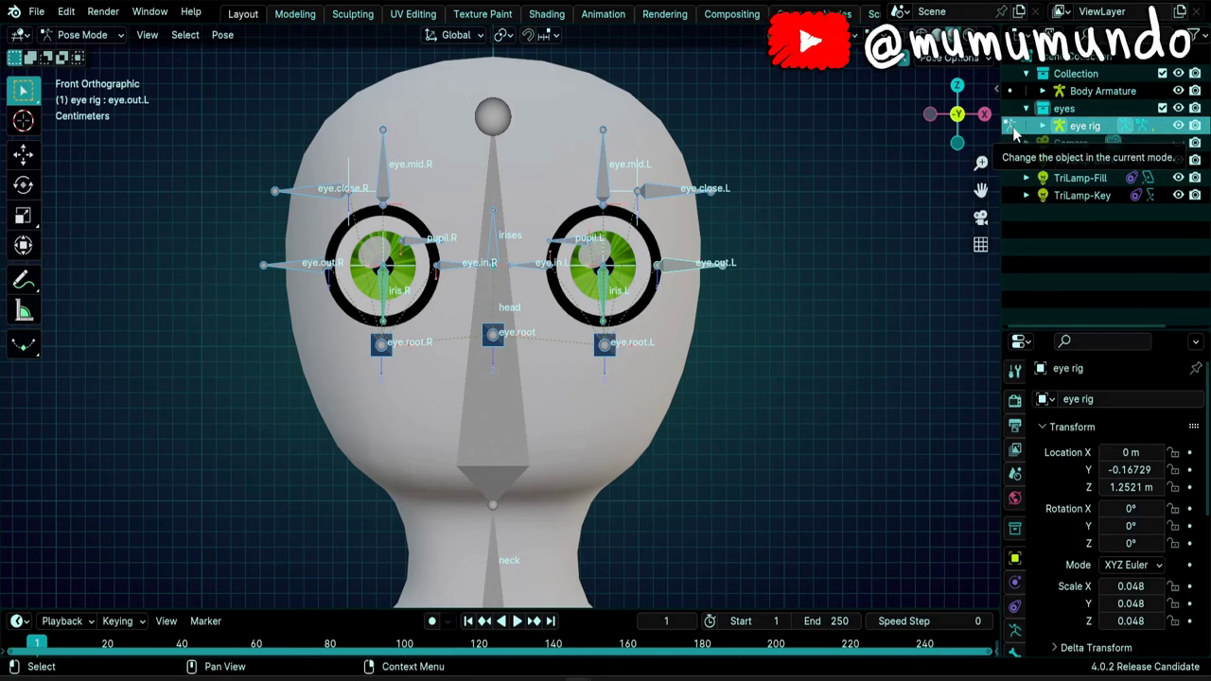
click(1010, 126)
- Select the eye rig's whole hierarchy and apply its scale and location
key(n)
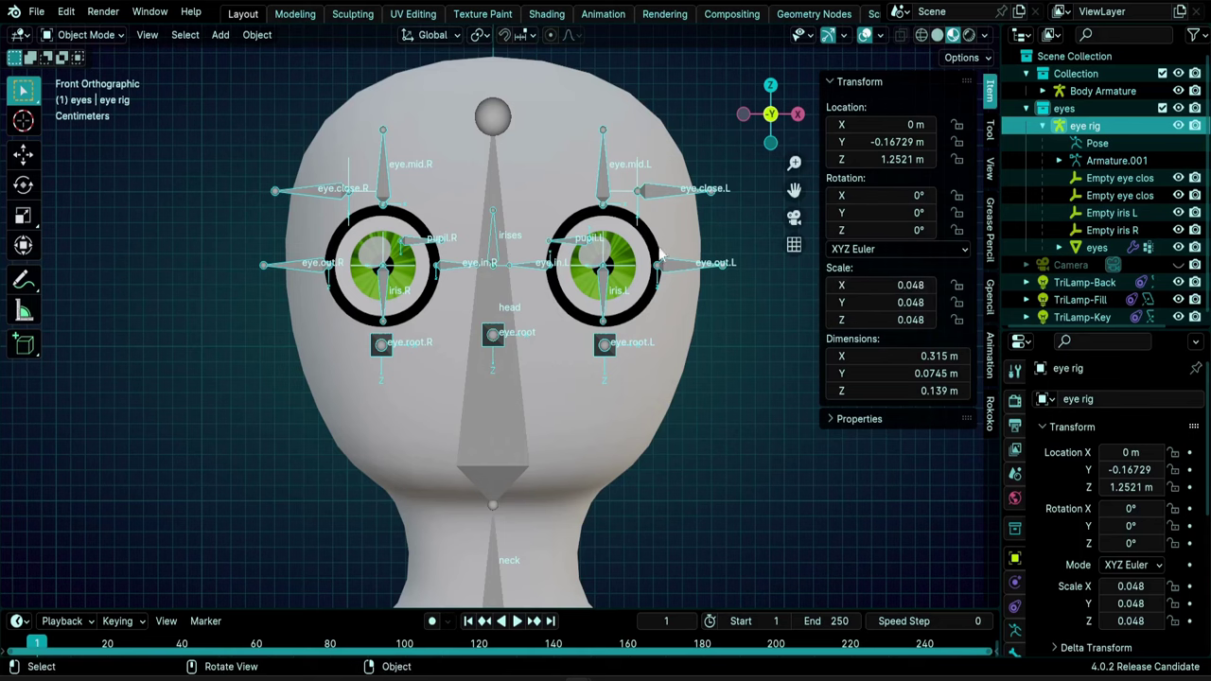
right_click(1038, 160)
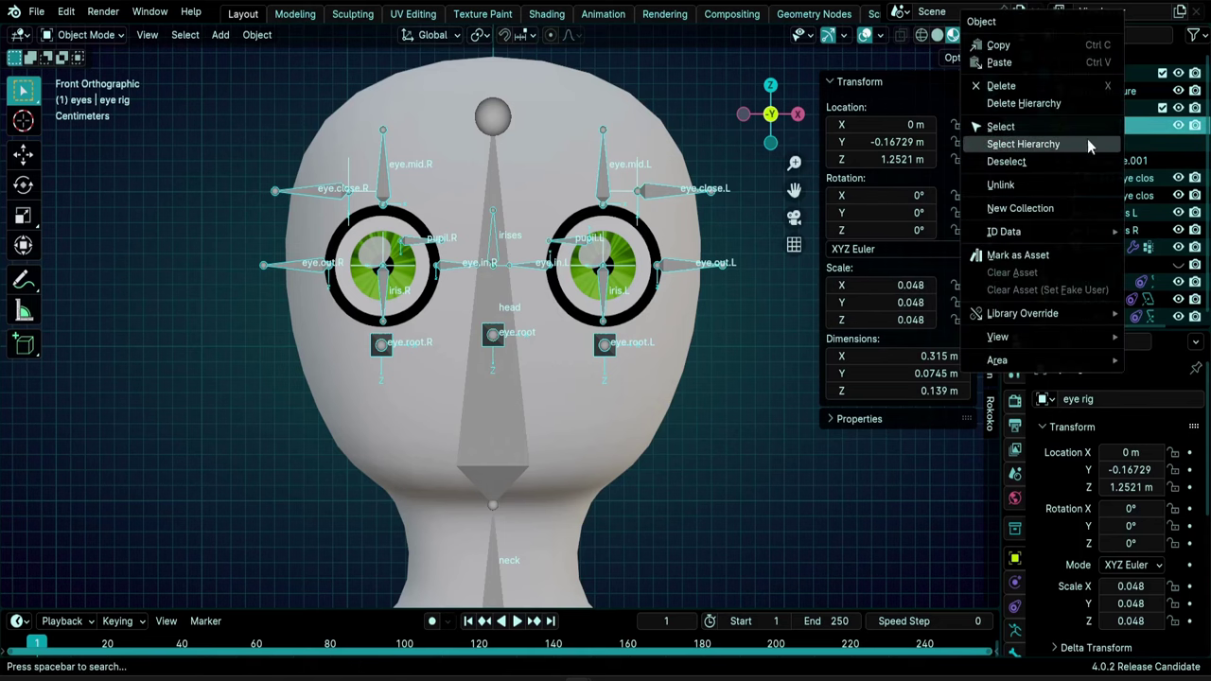
click(1085, 144)
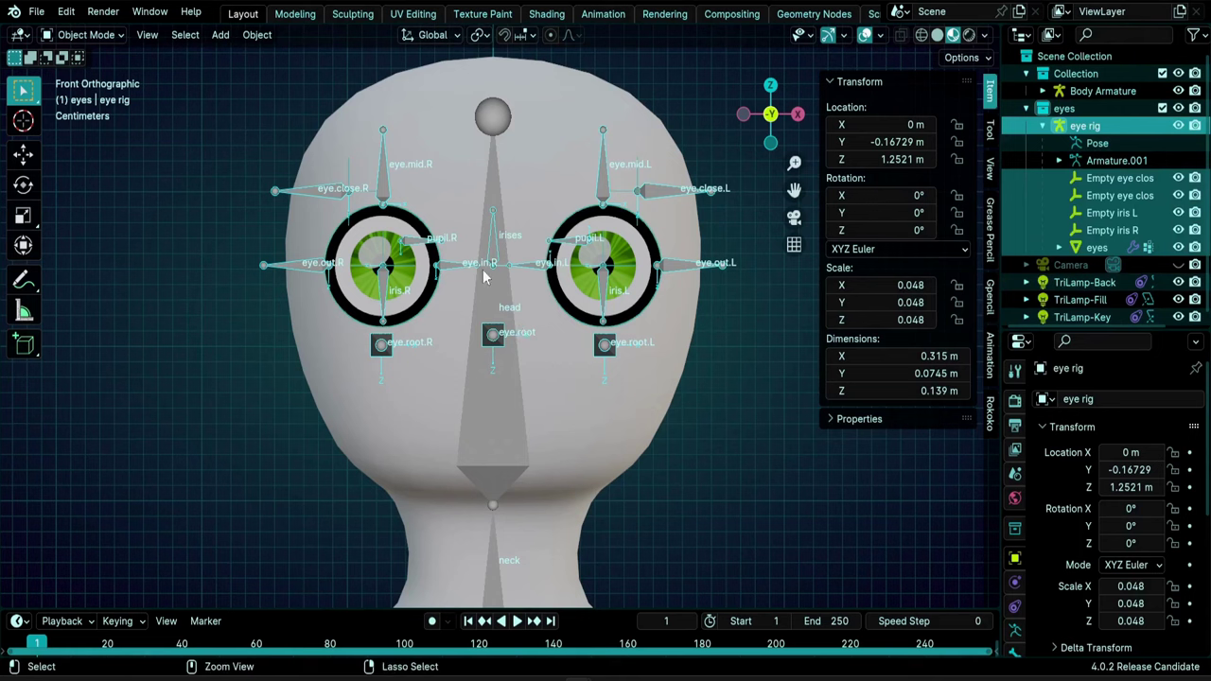
key(ctrl+a)
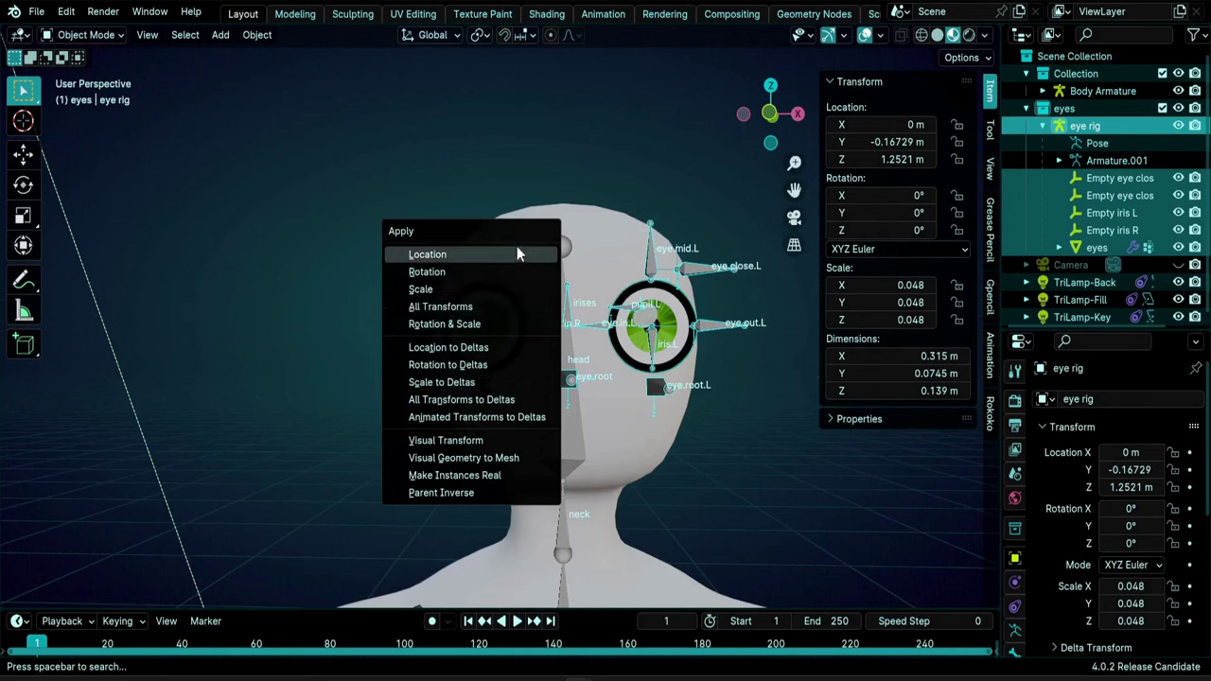
click(422, 289)
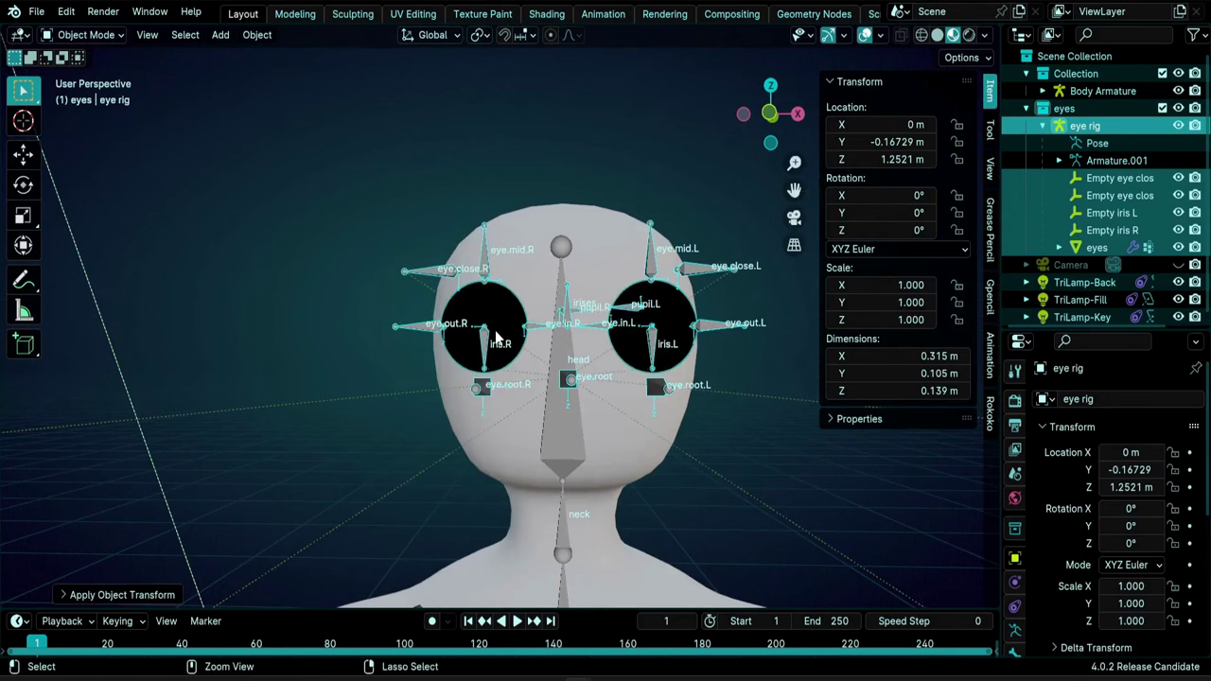
key(ctrl+a)
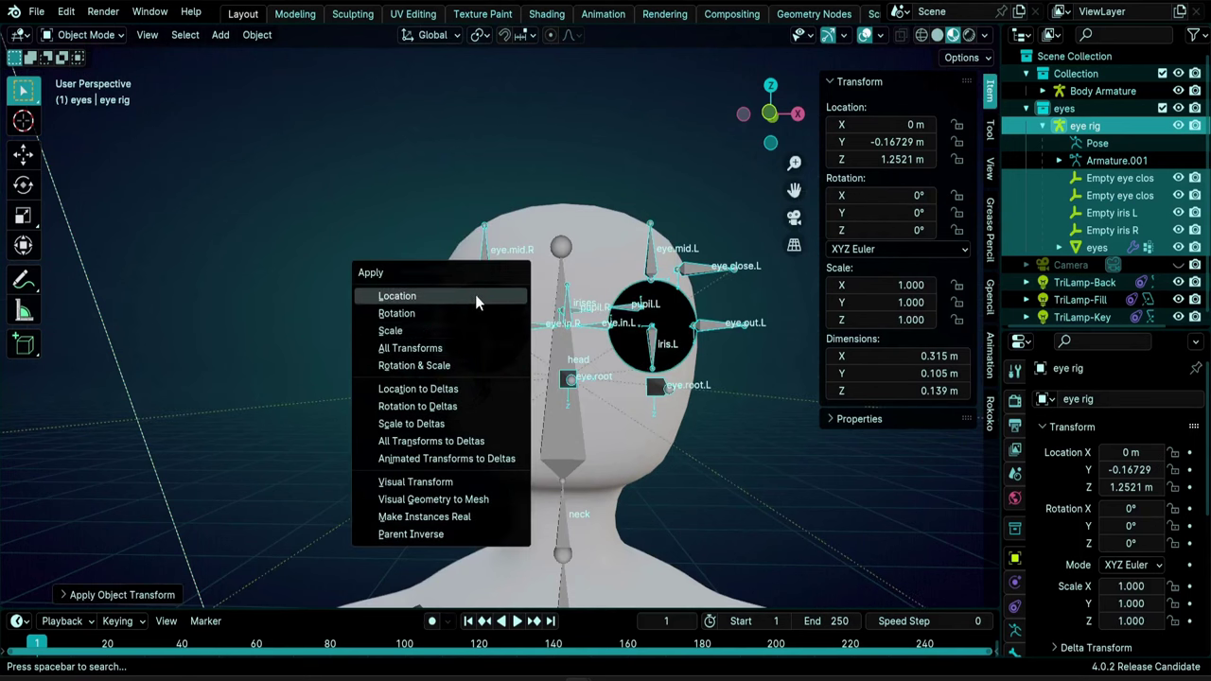
click(465, 296)
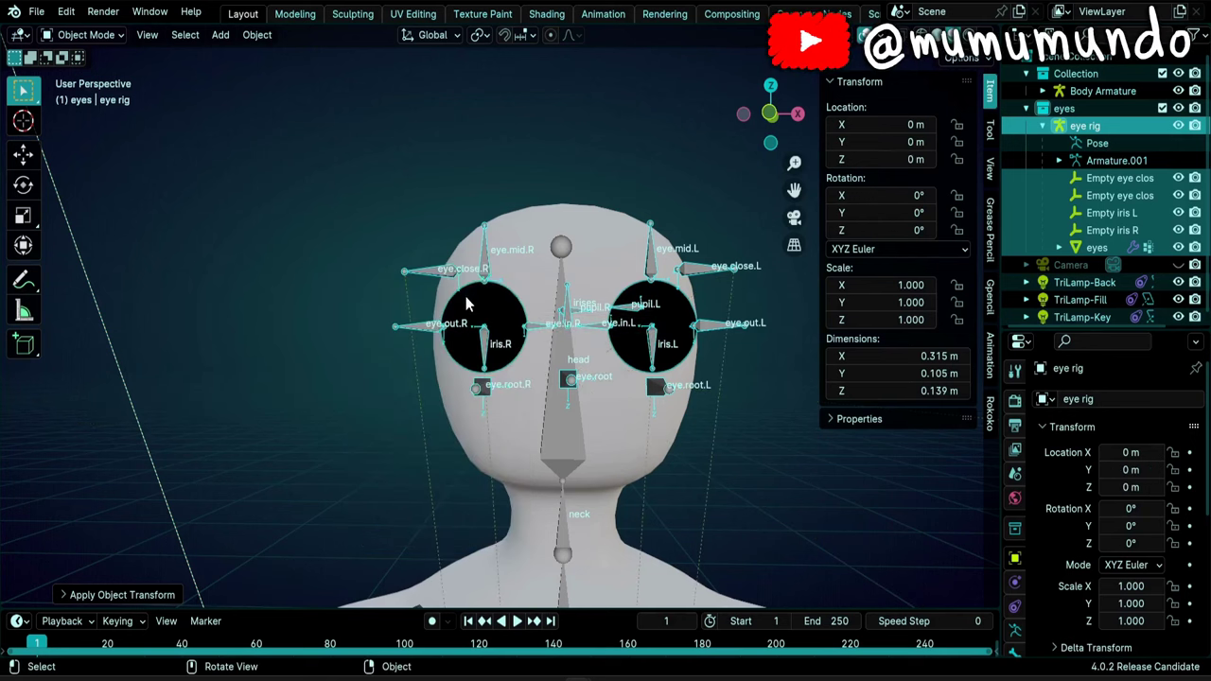
- Select the eyes mesh and examine where it pivots with a trial rotation
middle_drag(680, 463, 647, 340)
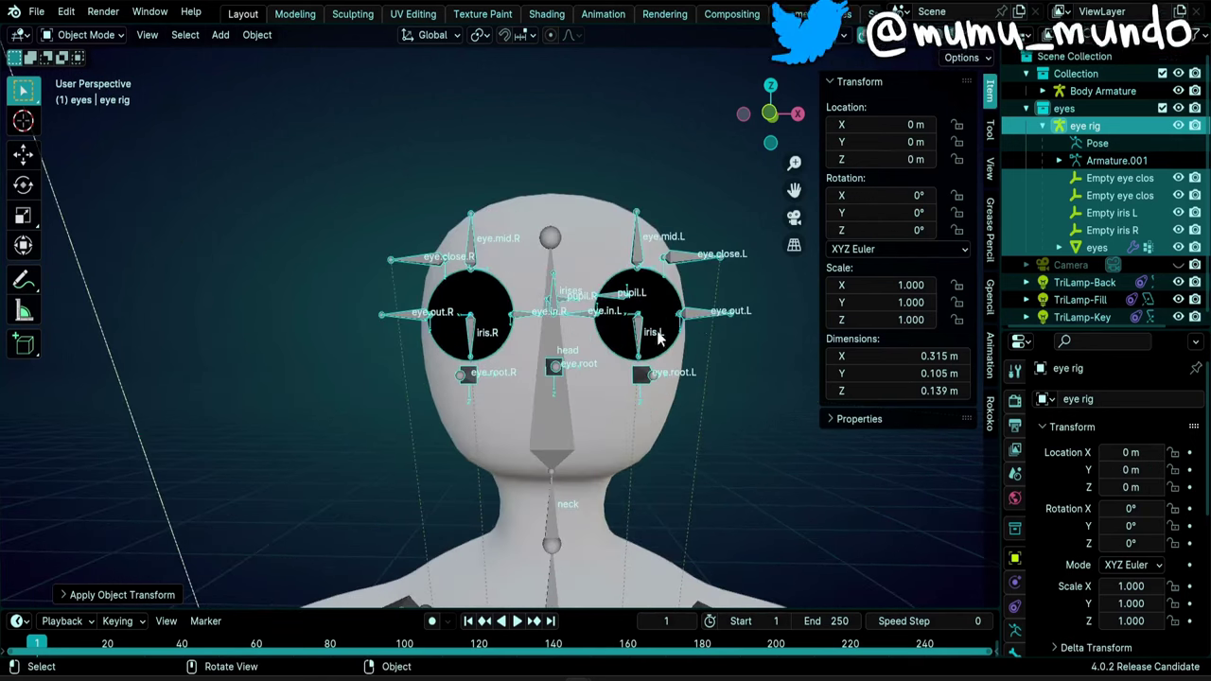
click(700, 317)
click(665, 295)
scroll(655, 425, down, 3)
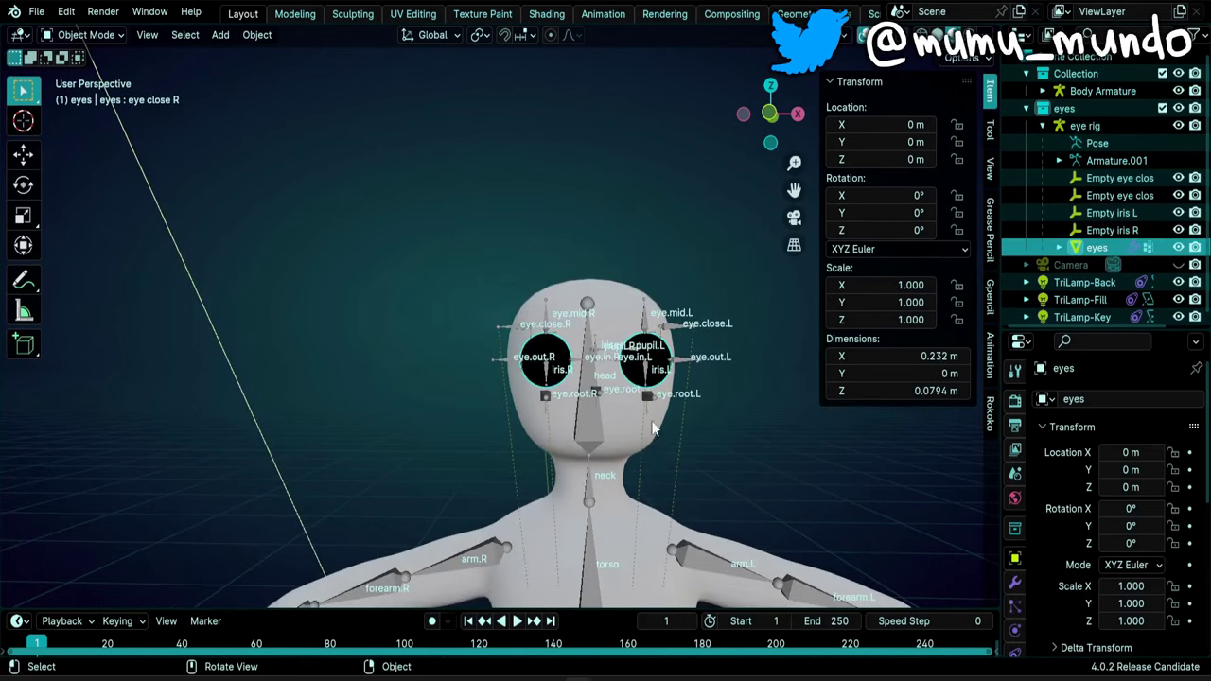
shift+middle_drag(649, 425, 545, 309)
scroll(532, 386, down, 4)
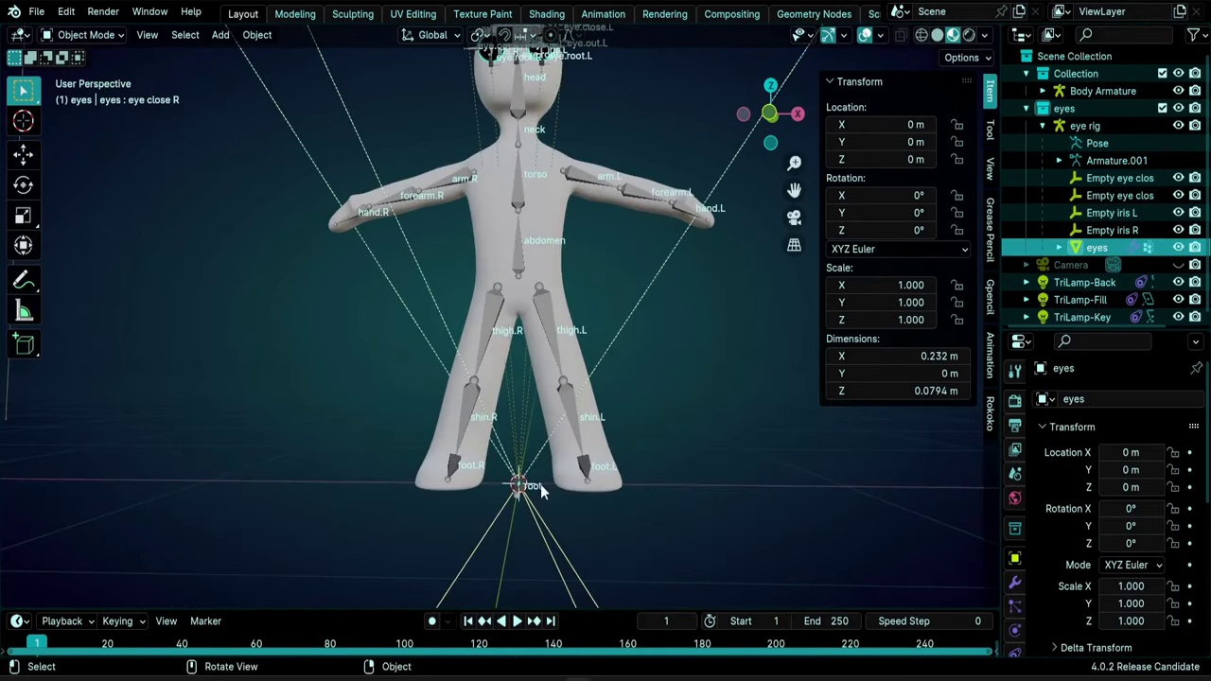
shift+middle_drag(534, 158, 601, 289)
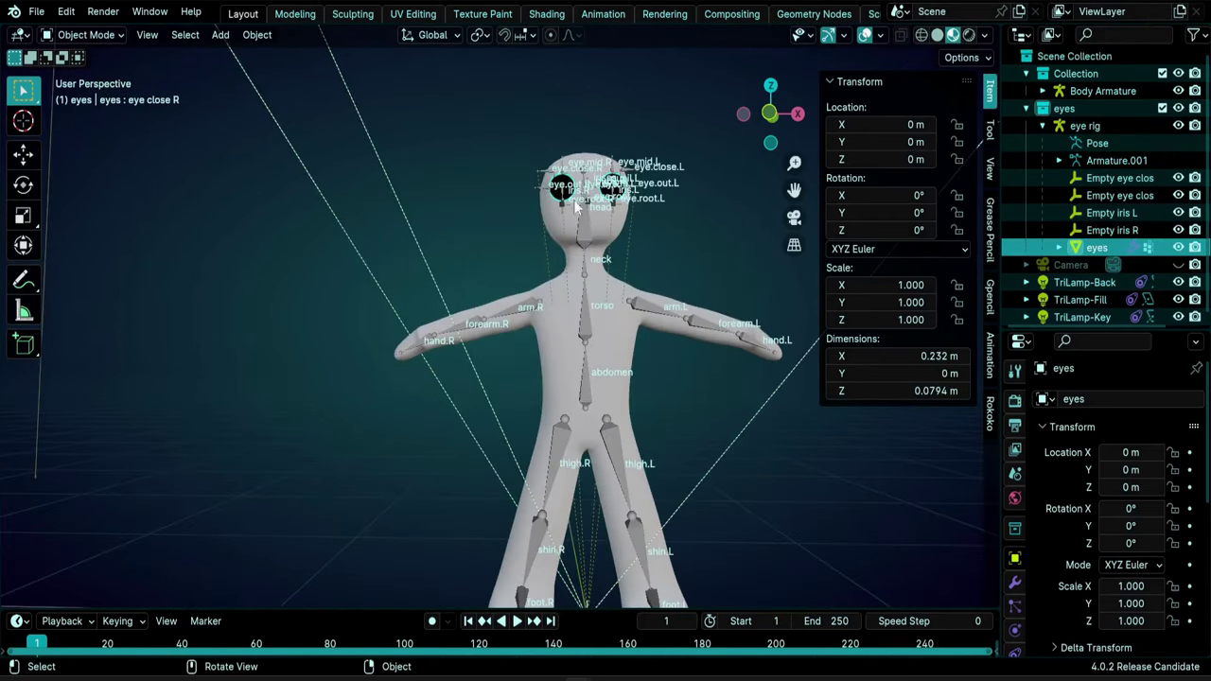
key(r)
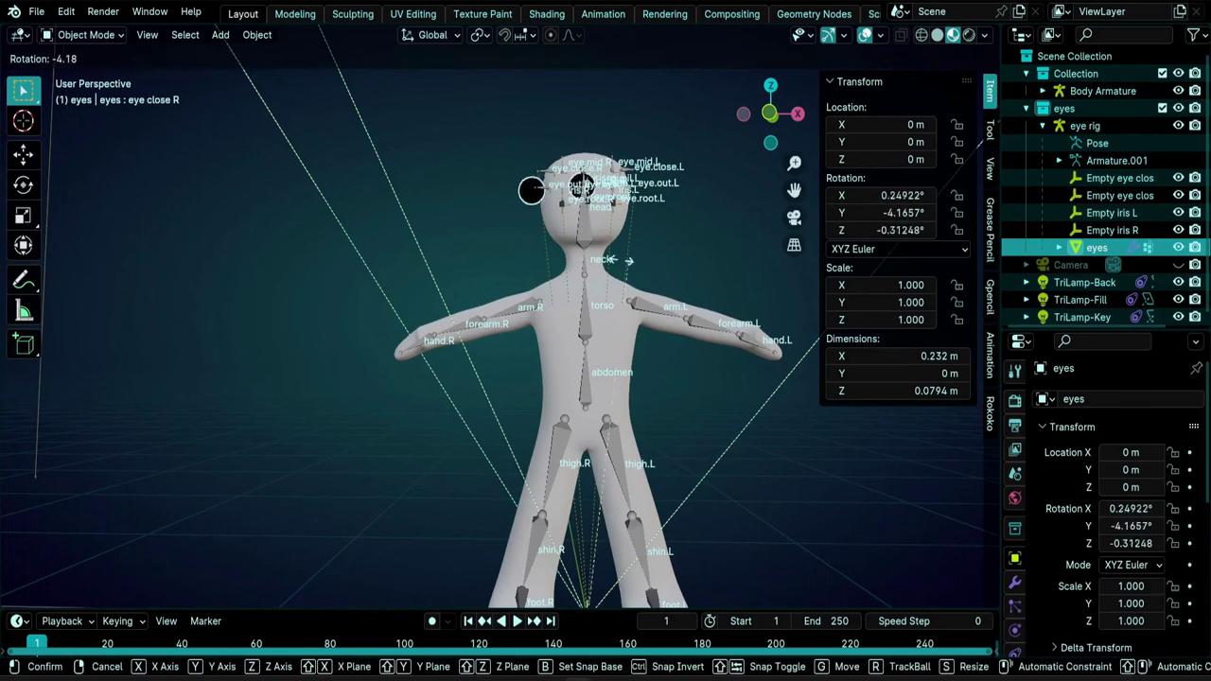
right_click(647, 352)
scroll(579, 293, down, 6)
middle_drag(574, 297, 564, 322)
scroll(568, 312, up, 10)
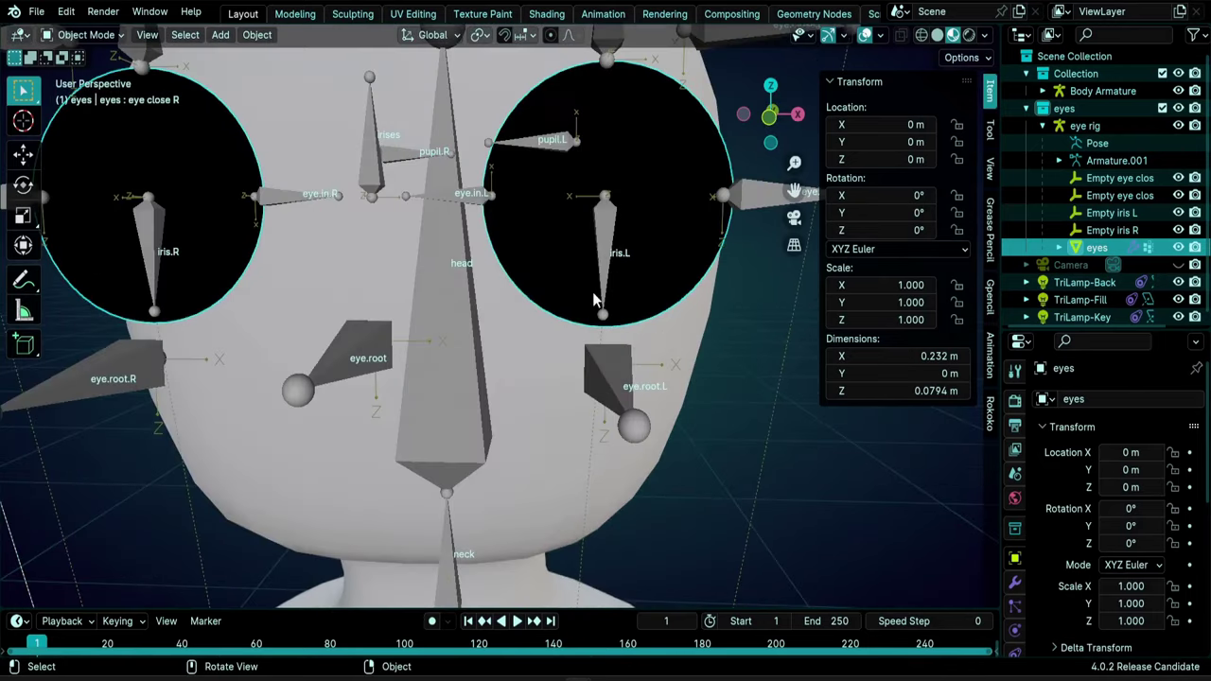
scroll(587, 284, down, 2)
shift+middle_drag(581, 263, 581, 266)
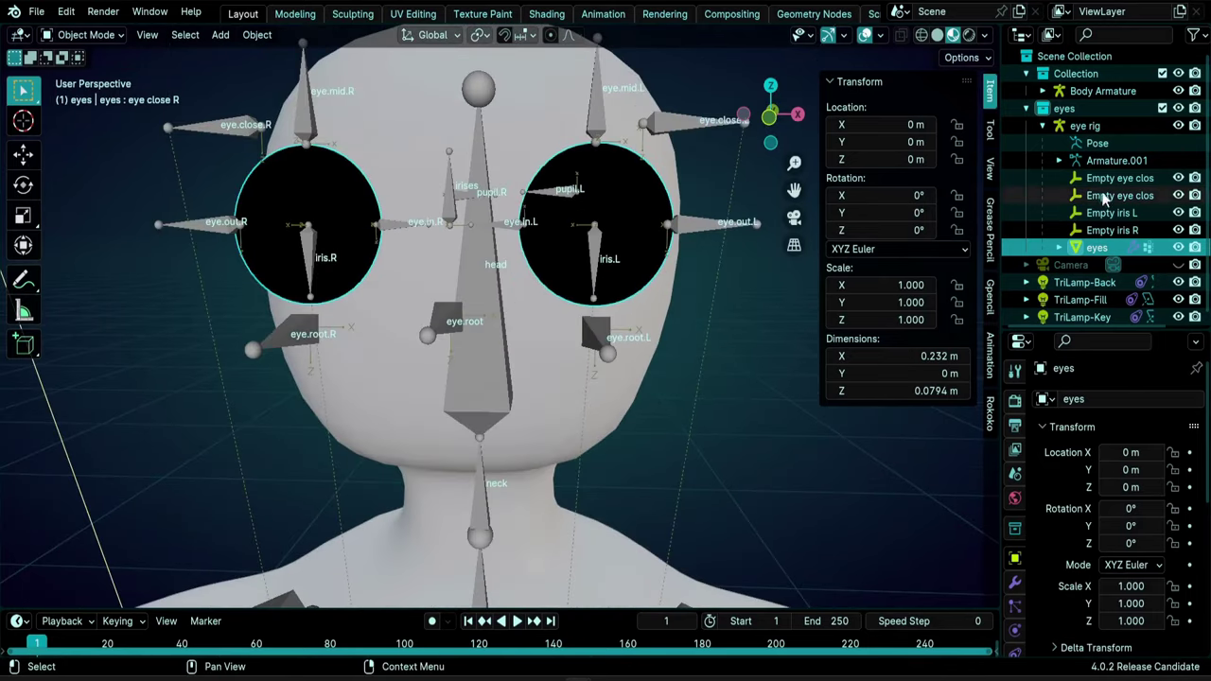
- Select the Empty eye close L object and hide the Guy body mesh under Body Armature
click(1119, 178)
scroll(531, 358, down, 9)
shift+middle_drag(548, 425, 566, 246)
middle_drag(623, 291, 567, 274)
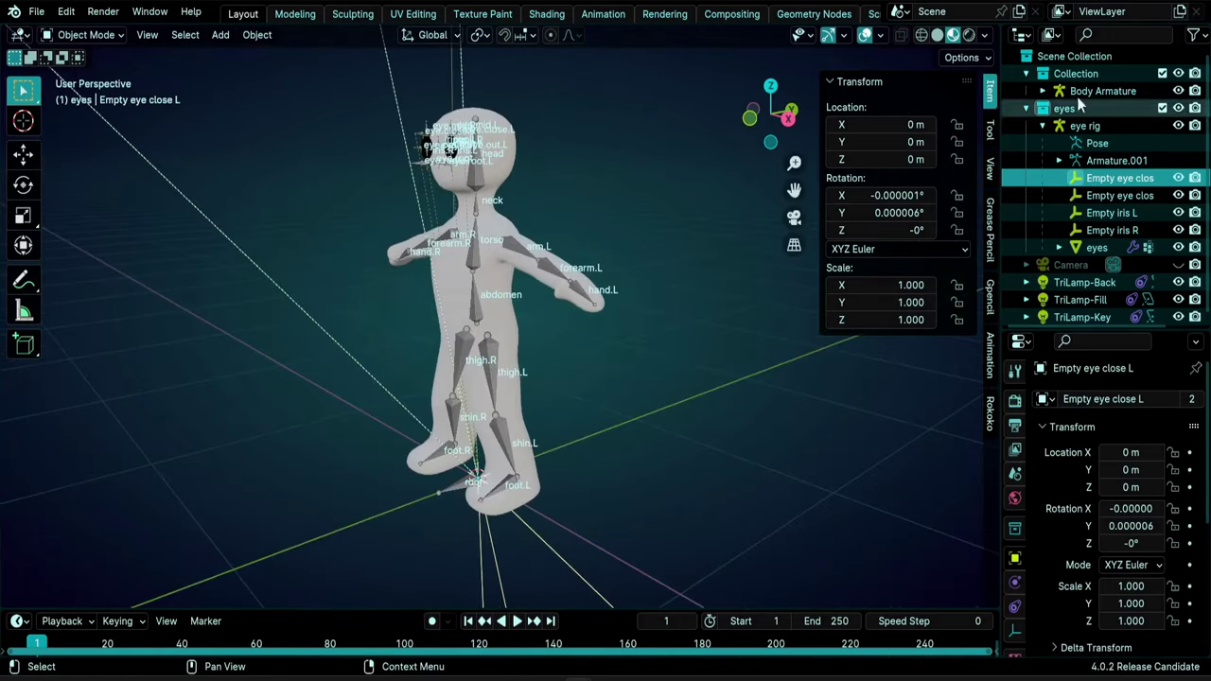
click(1043, 91)
click(1178, 143)
scroll(568, 175, up, 5)
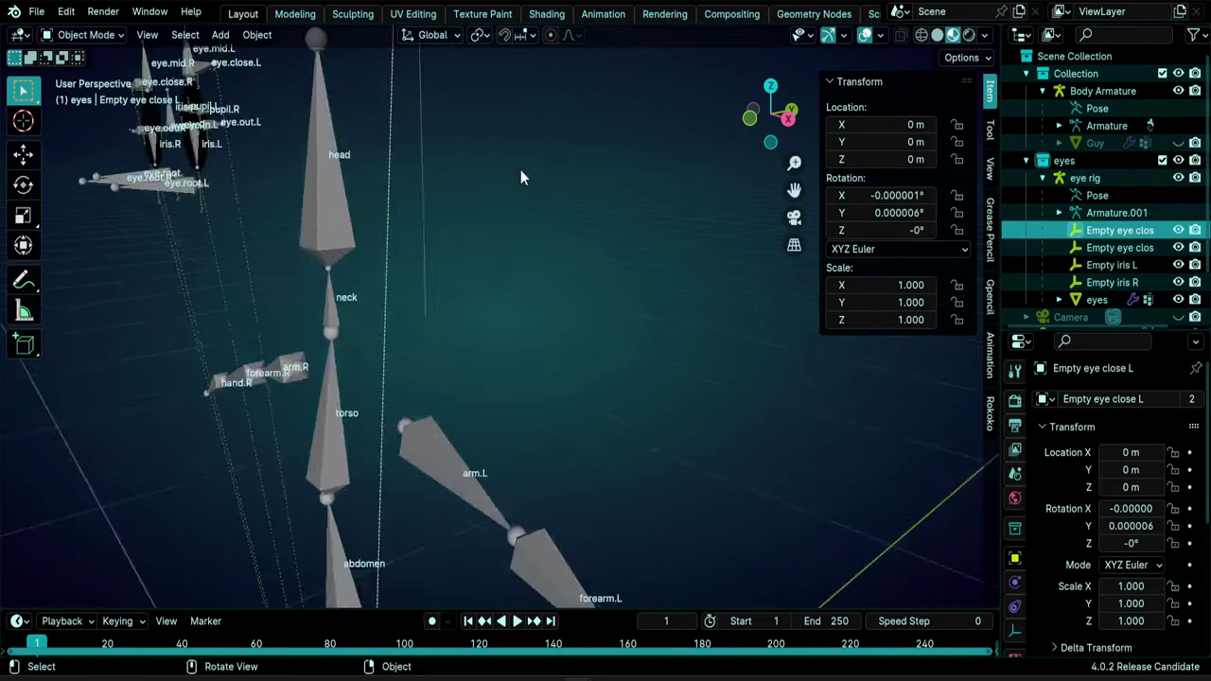
middle_drag(538, 163, 640, 171)
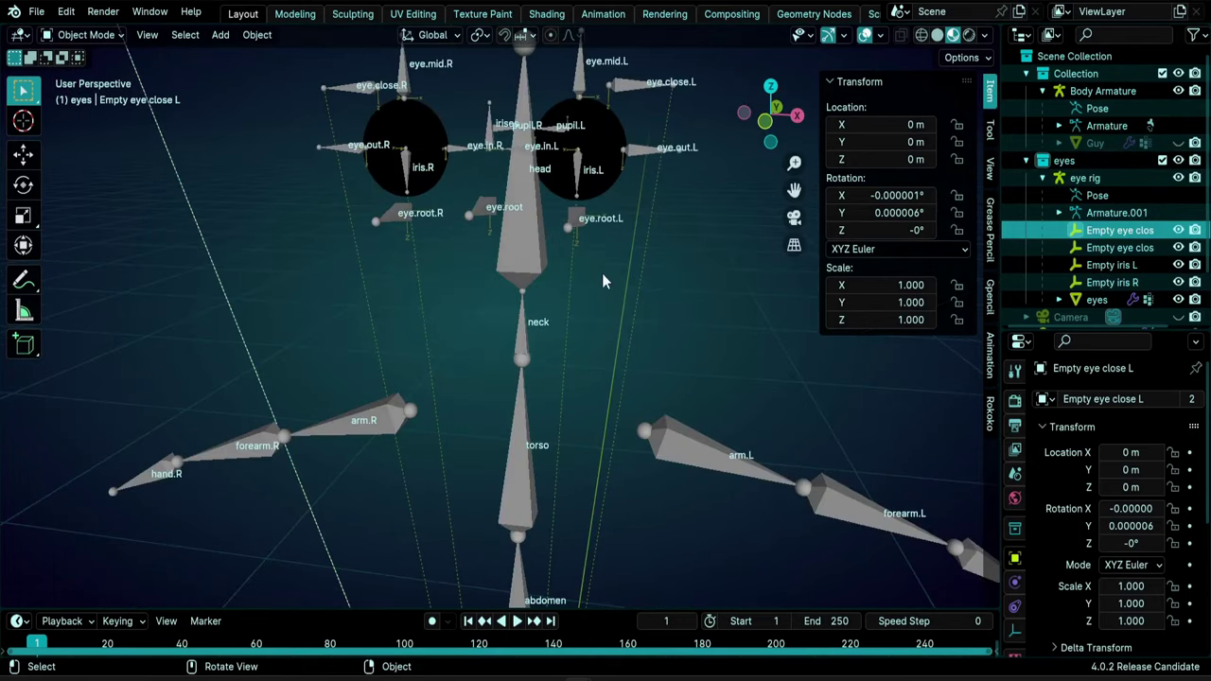
- Select all four eye empties and move them in front view up beside the head, to about X 0.312 m and Z 1.253 m
key(KP_Decimal)
middle_drag(603, 279, 589, 233)
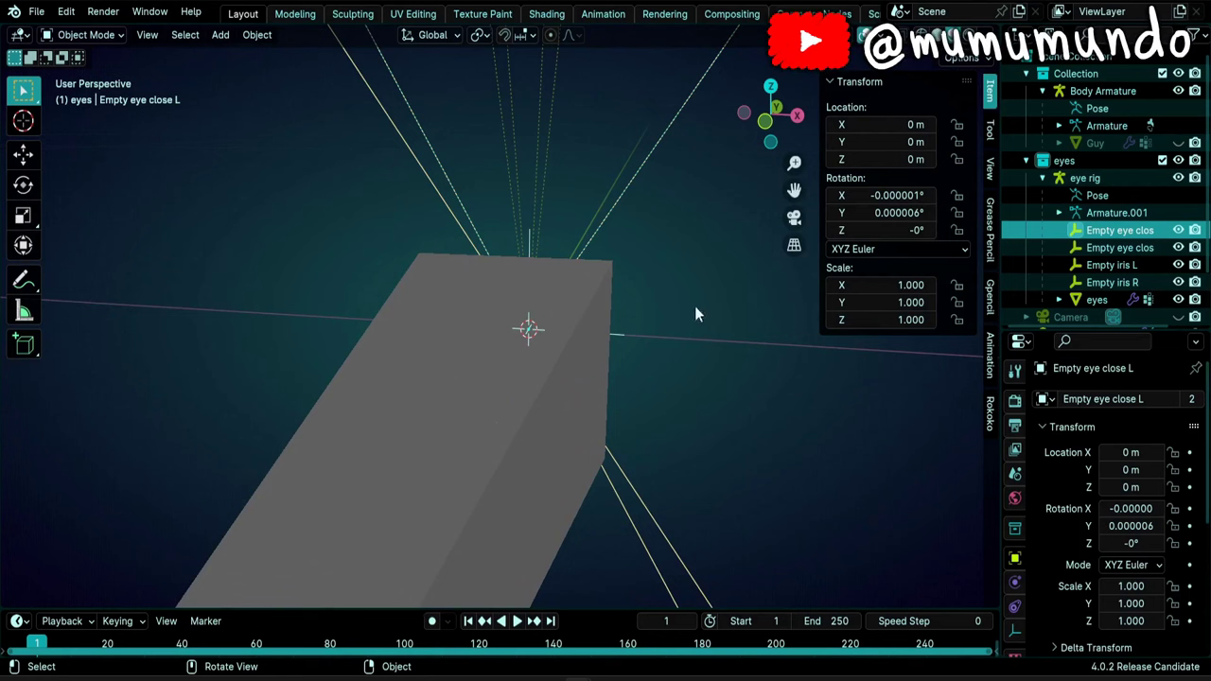
shift+click(1114, 281)
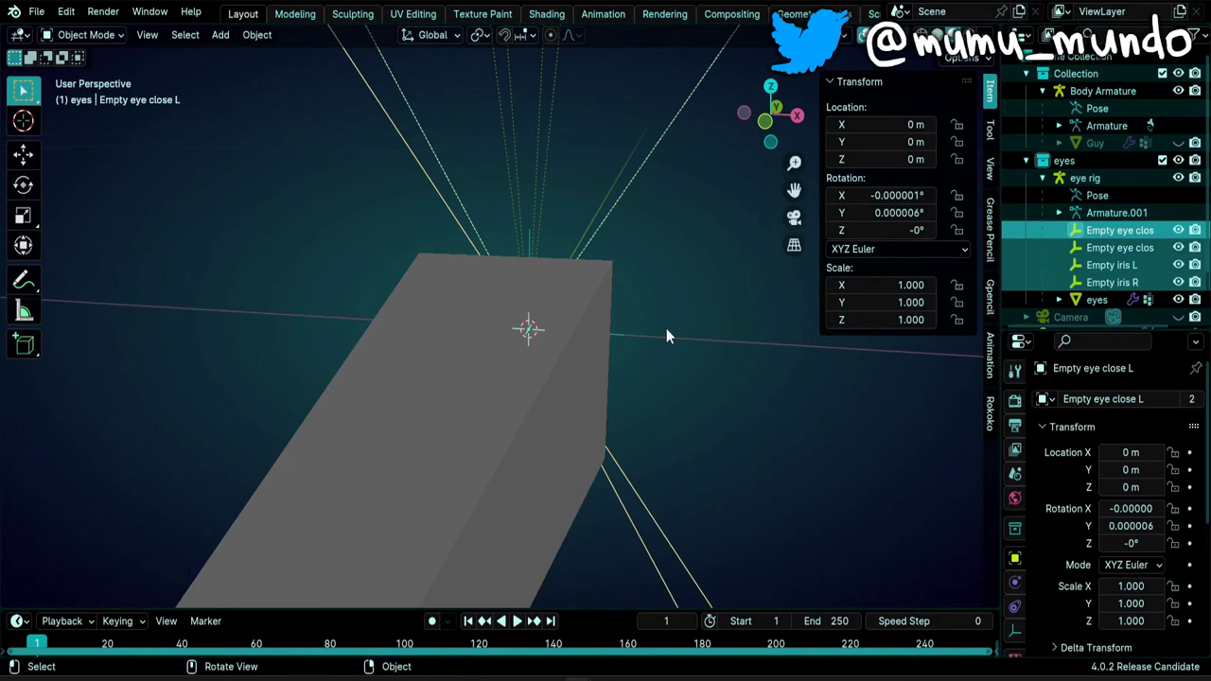
key(KP_1)
scroll(651, 291, down, 13)
shift+middle_drag(657, 218, 472, 489)
key(g)
click(575, 54)
- Move the four selected eye empties in right view onto the eye bones' plane, to about Y -0.1675 m and Z 1.2735 m
scroll(481, 151, up, 2)
shift+middle_drag(480, 151, 467, 430)
scroll(504, 345, up, 1)
key(KP_3)
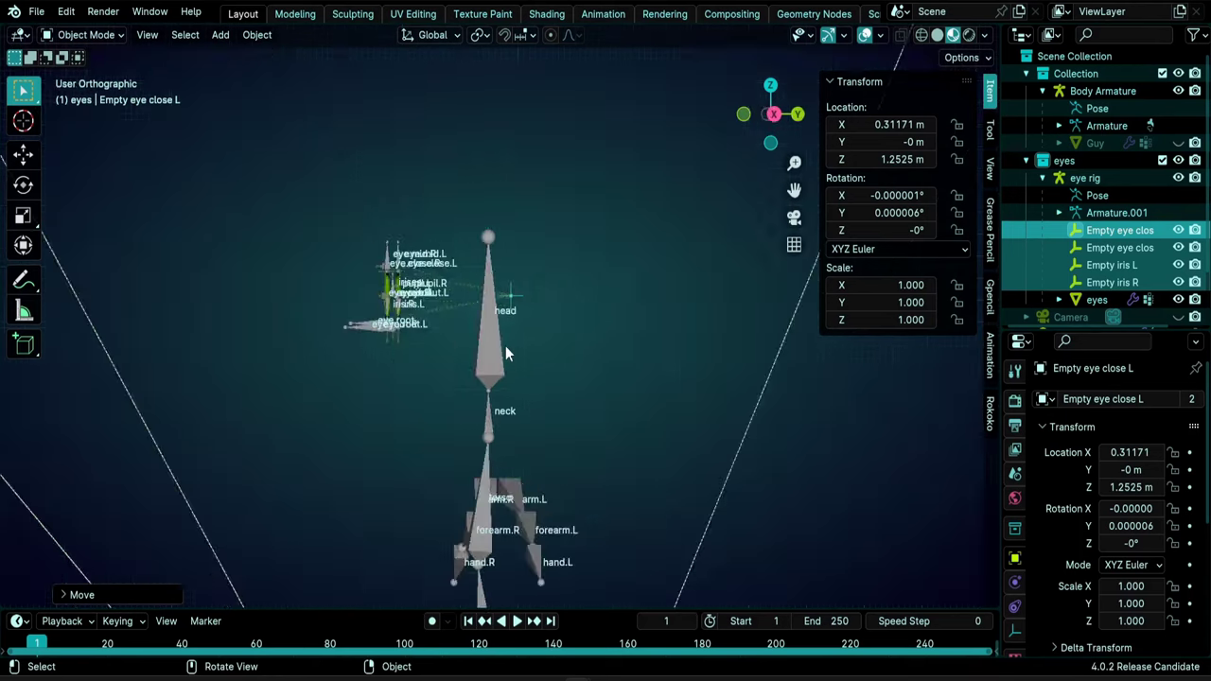
scroll(505, 346, up, 7)
shift+middle_drag(505, 345, 644, 450)
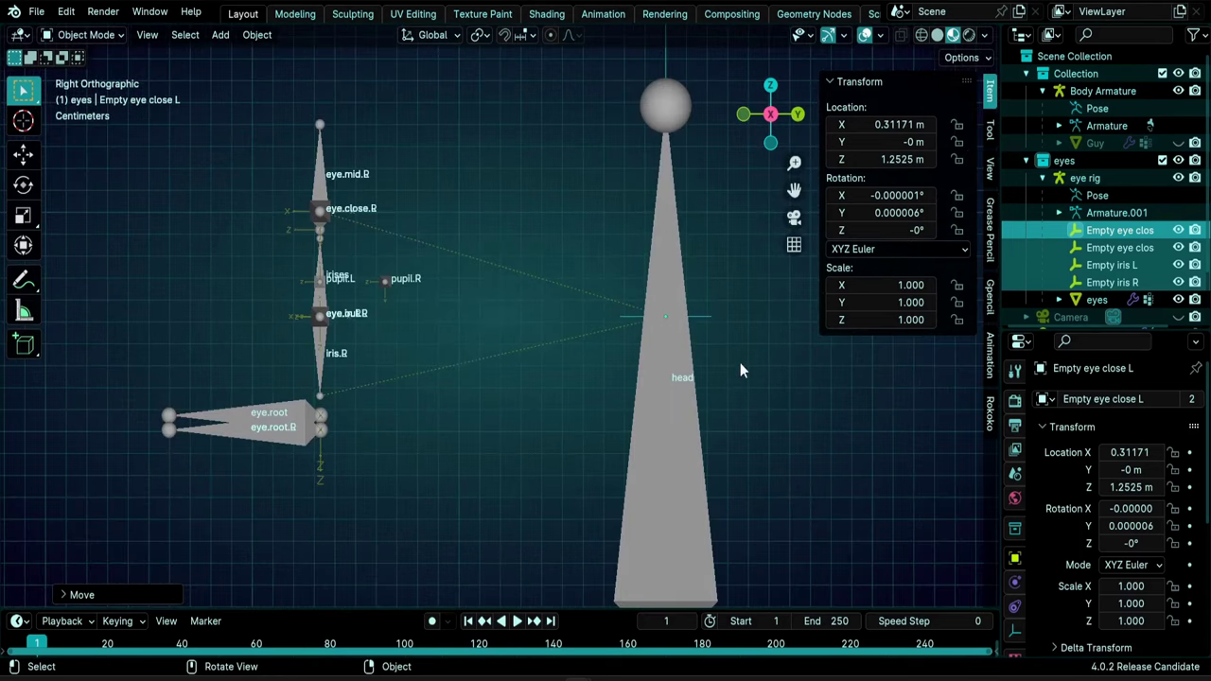
key(g)
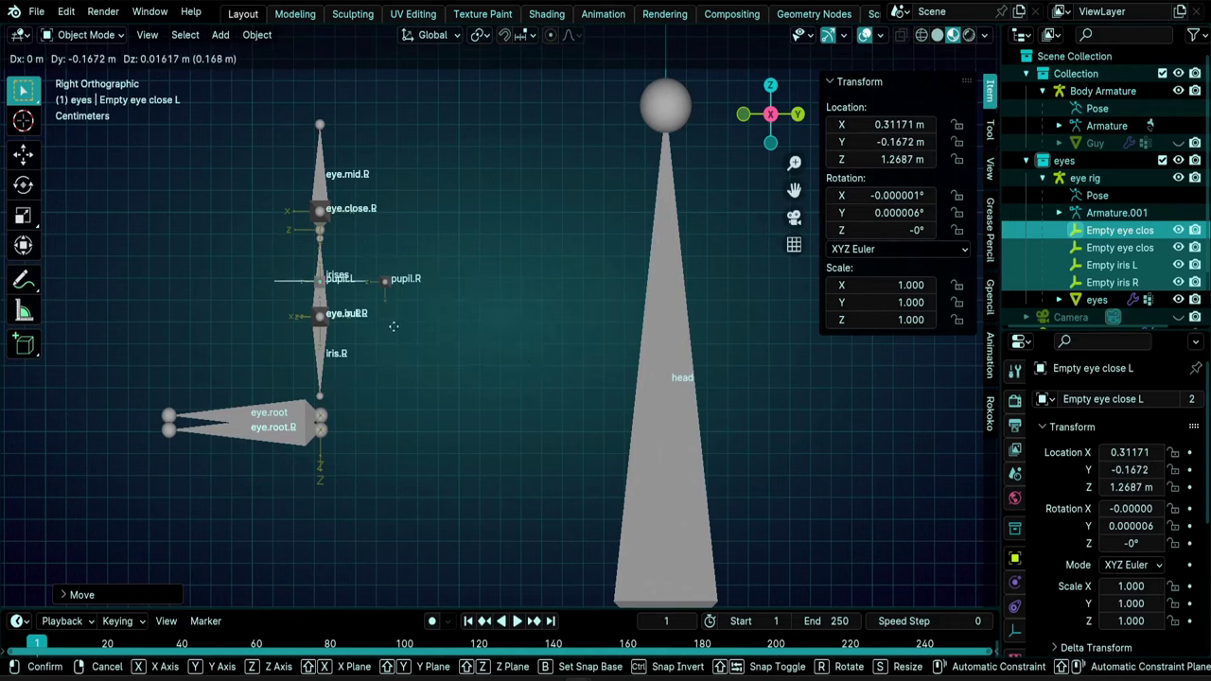
click(393, 320)
- Enable X-ray and fine-tune the four empties onto the eye bones' centre line, to about Y -0.1673 m and Z 1.2787 m
scroll(405, 316, up, 8)
shift+middle_drag(405, 316, 953, 626)
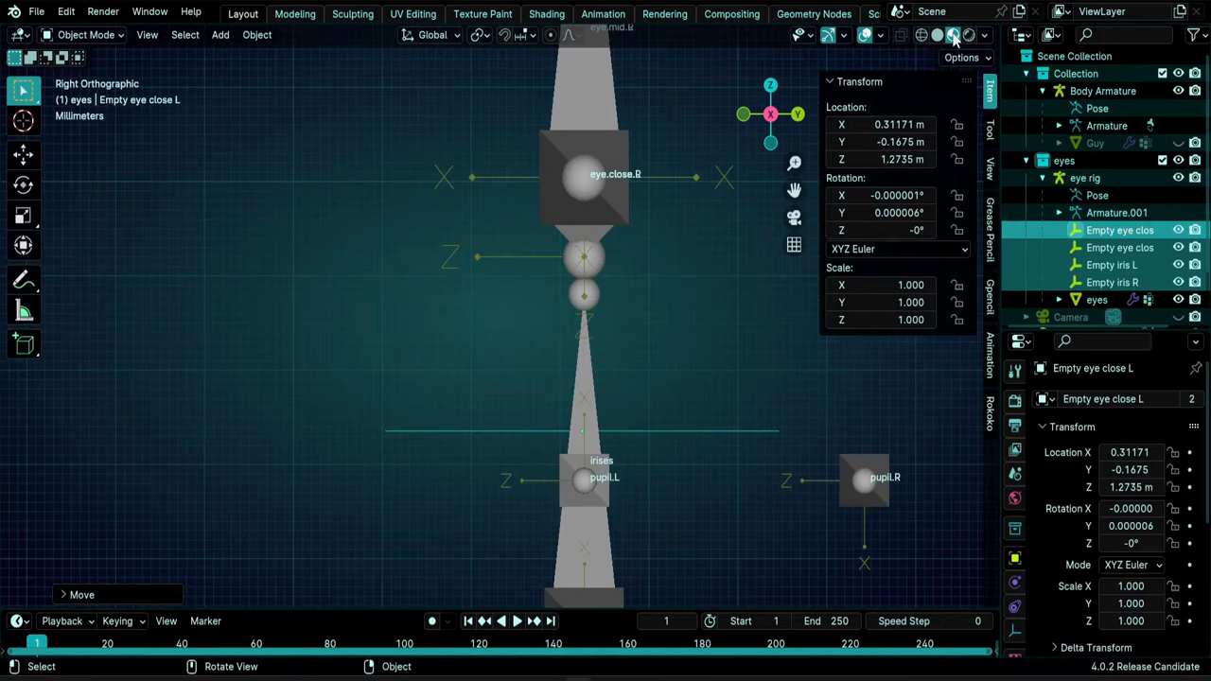
click(903, 41)
shift+scroll(610, 411, up, 3)
key(g)
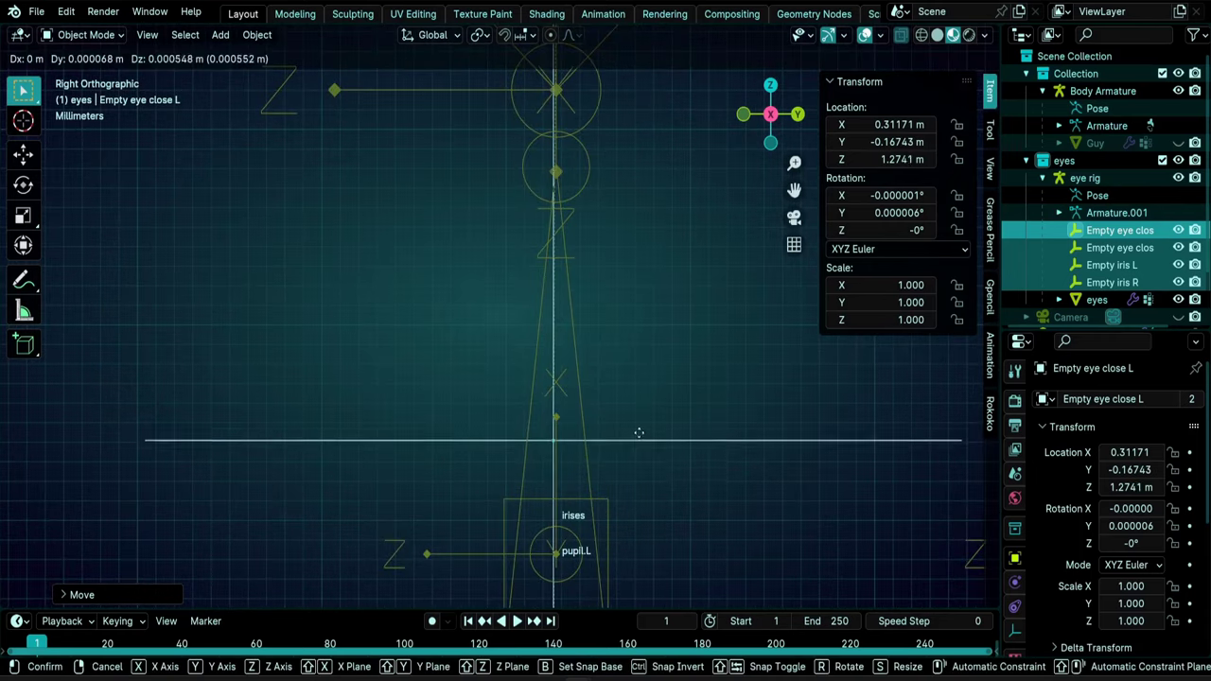
click(641, 349)
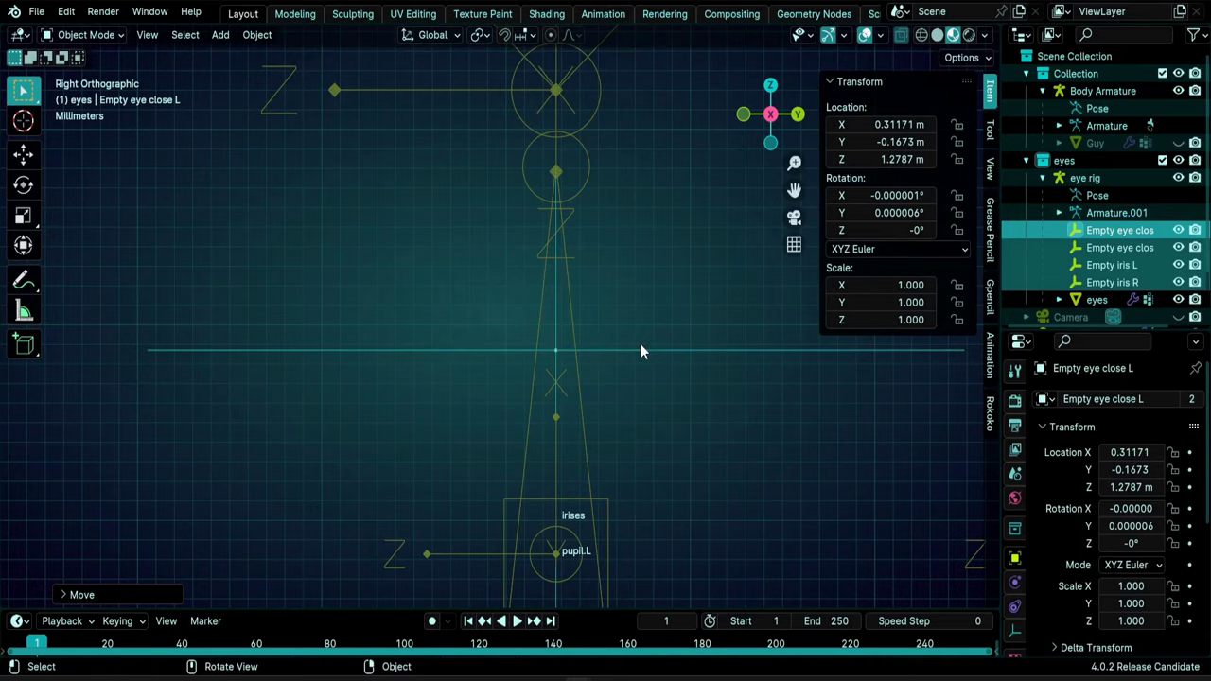
- Move Empty eye close L and Empty eye close R in front view to the bases of the eye.close.L and eye.close.R bones
key(KP_1)
scroll(611, 369, down, 3)
scroll(739, 336, down, 2)
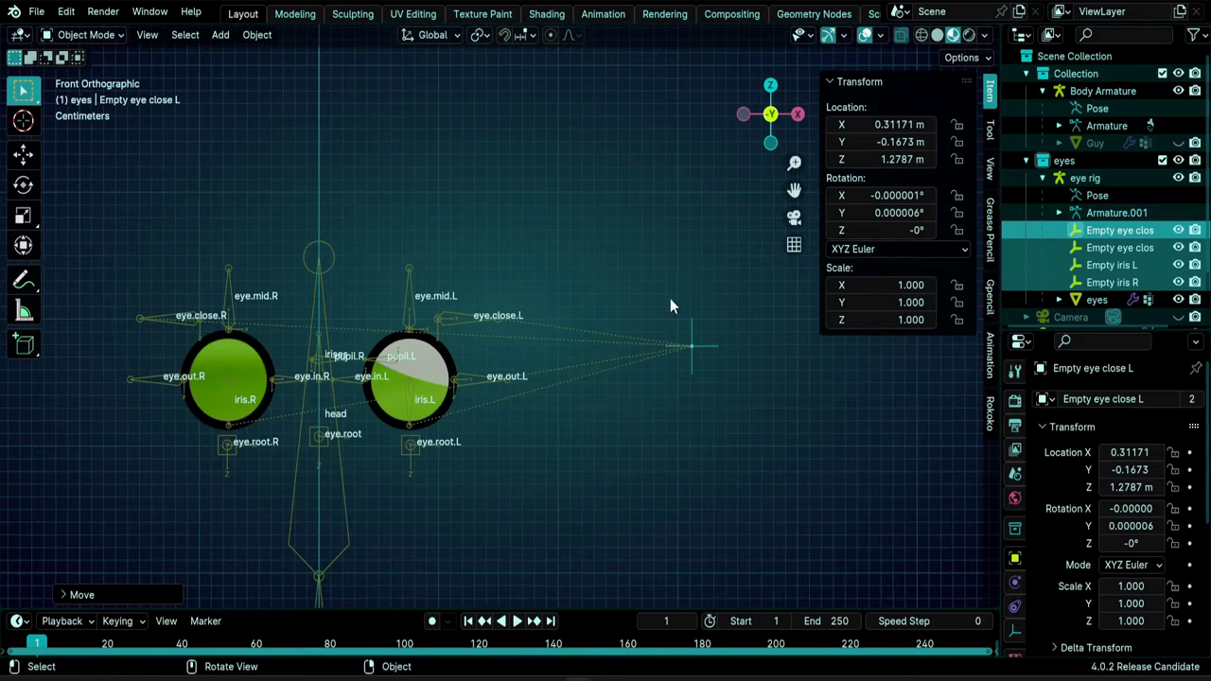
shift+middle_drag(507, 422, 570, 431)
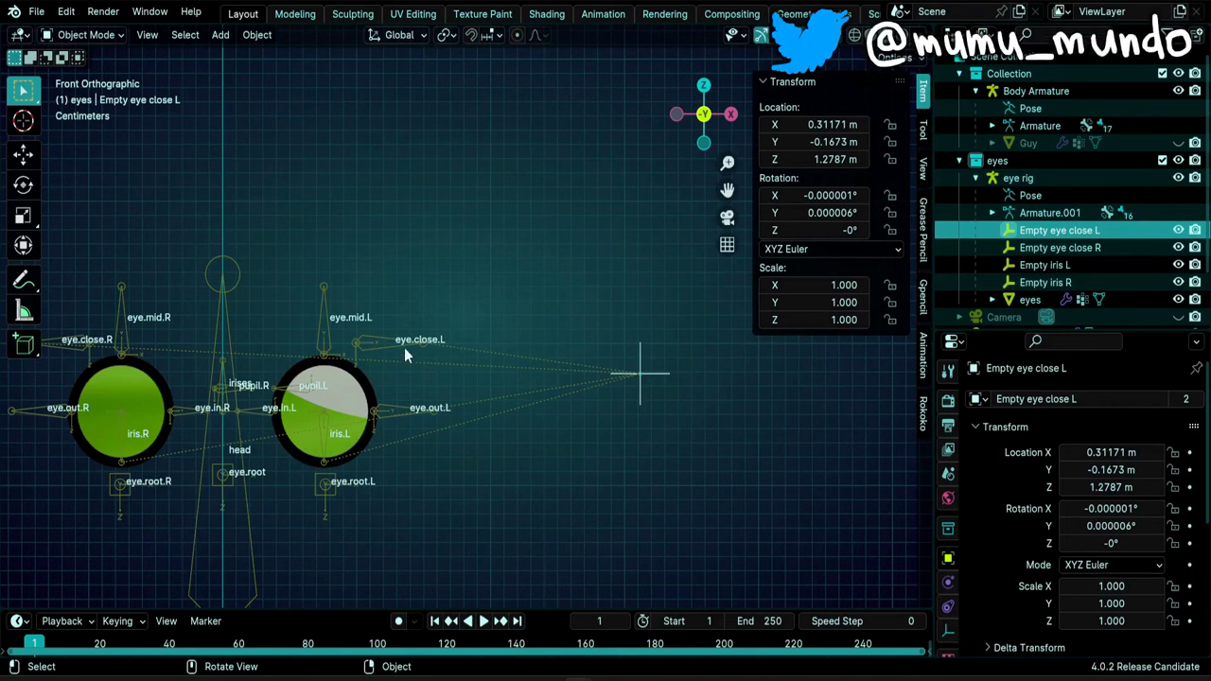
key(g)
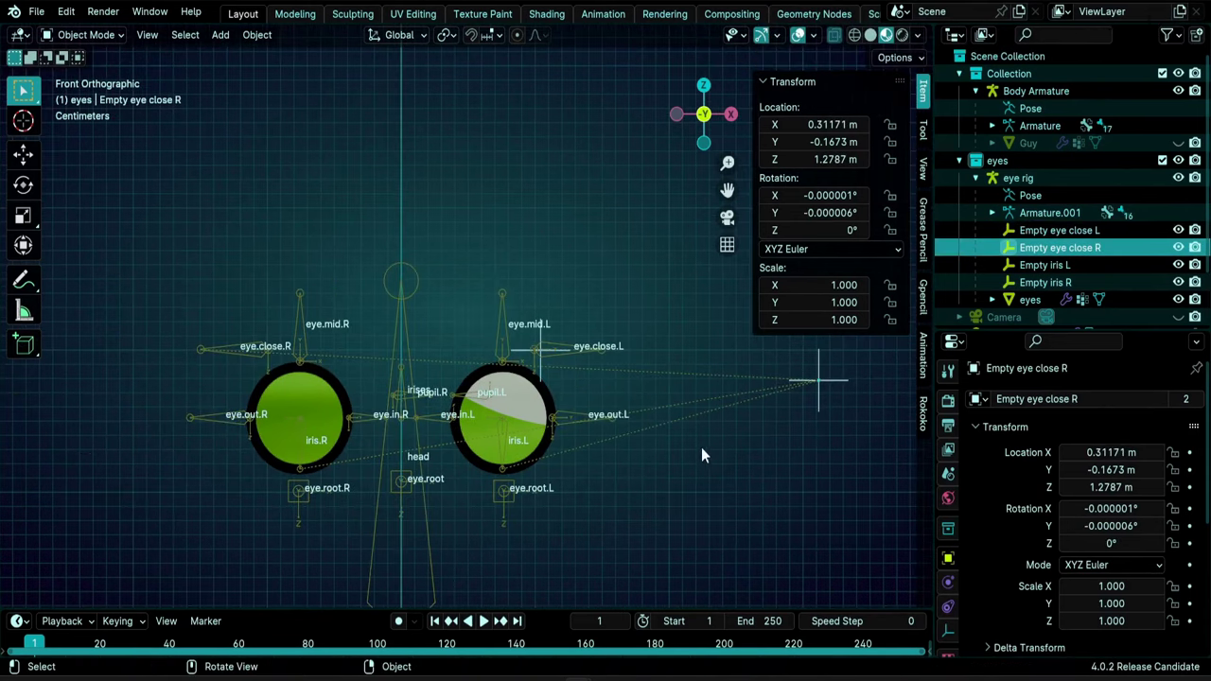
key(g)
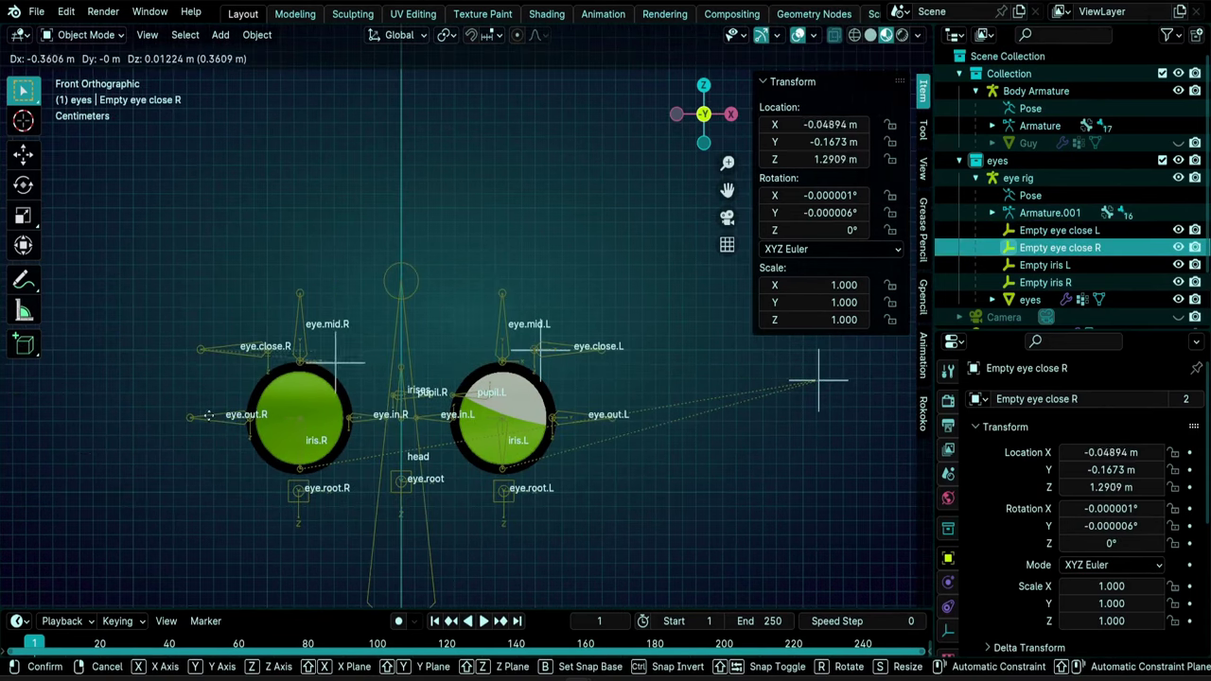
click(143, 401)
- Move Empty iris L and Empty iris R to the iris bones' bases, at about X 0.075 m and X -0.075 m respectively
click(1045, 265)
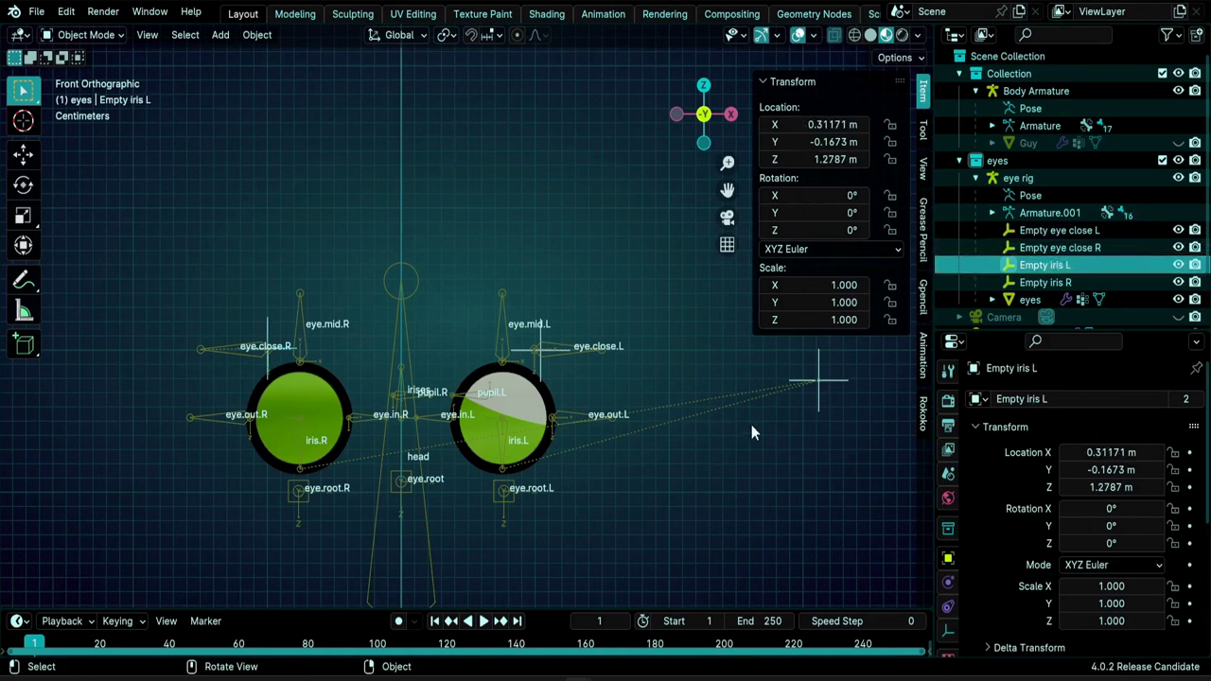
key(g)
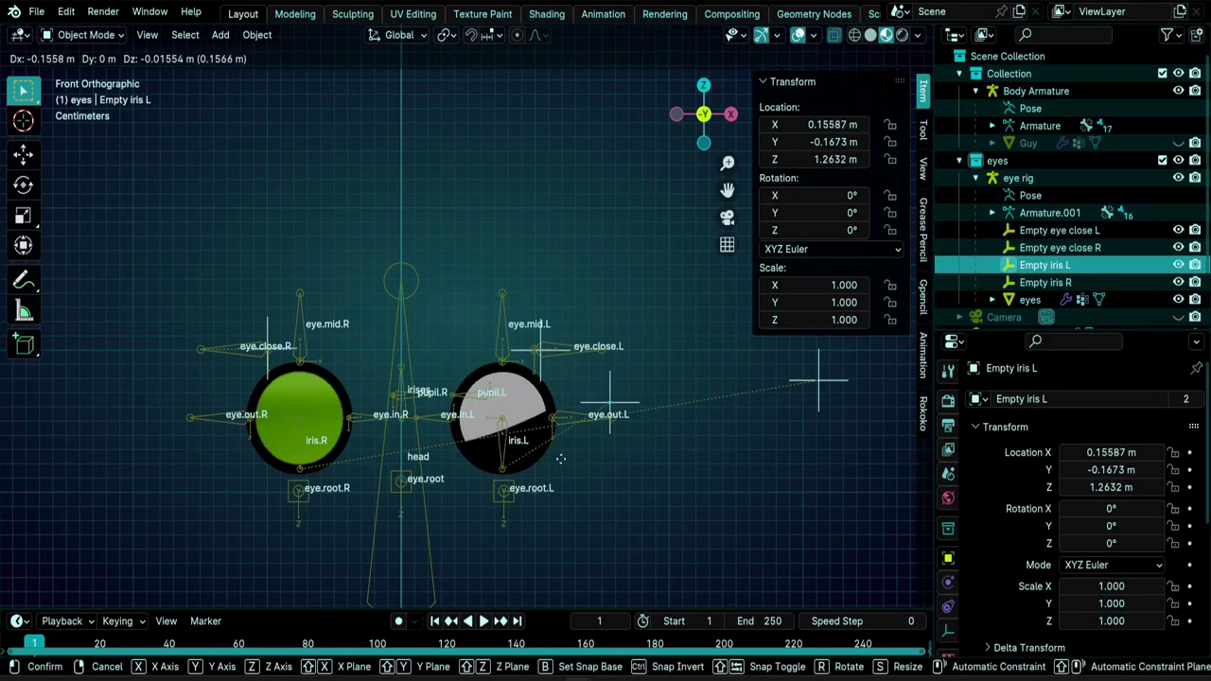
click(453, 475)
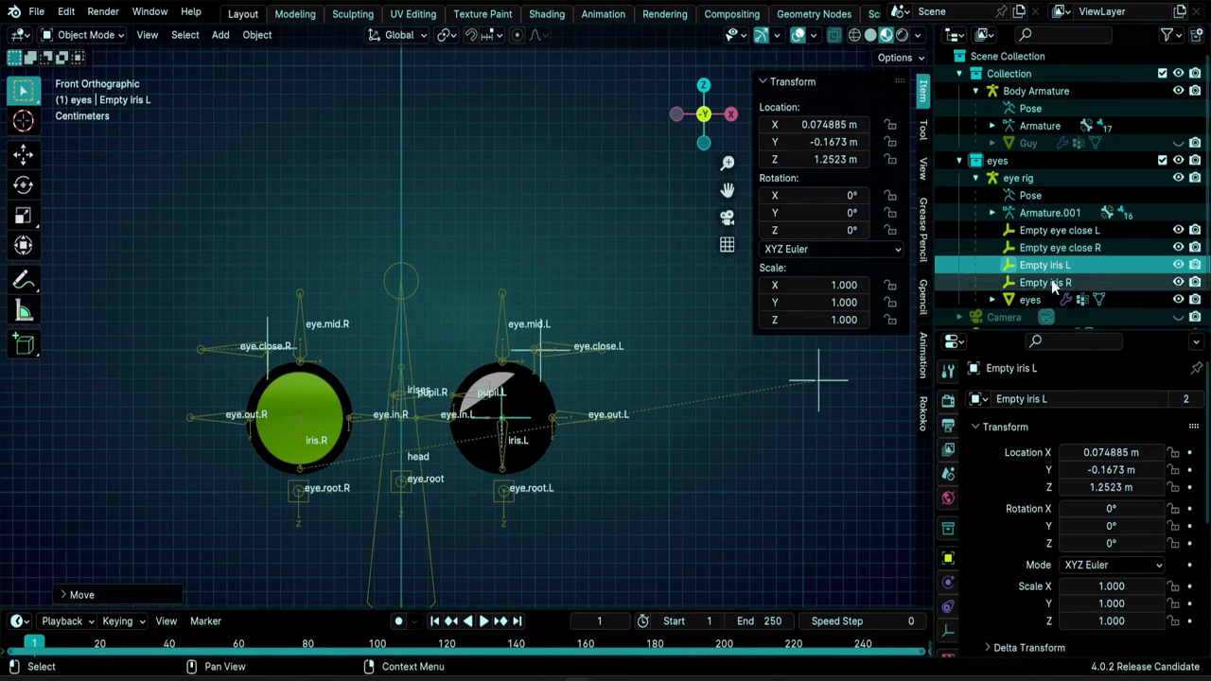
click(1045, 282)
key(g)
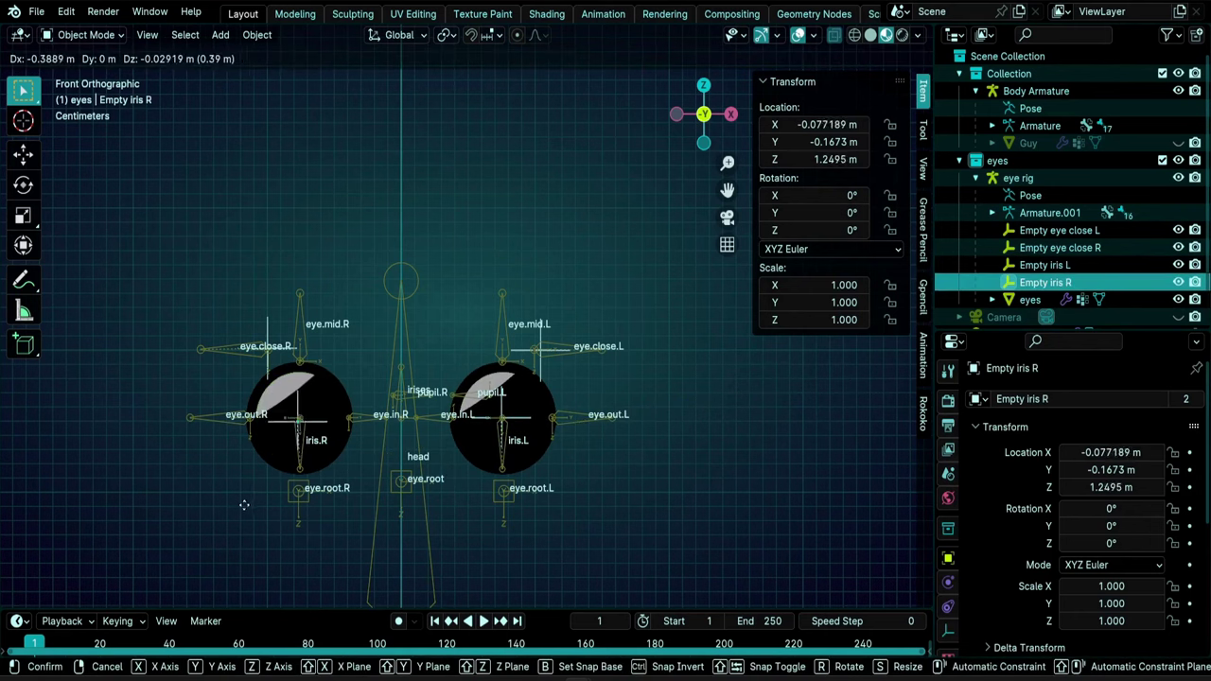
click(248, 488)
- Centre Empty eye close L precisely on the eye.close.L bone's base, at about X 0.0993 m and Z 1.3004 m
scroll(530, 346, up, 5)
scroll(608, 421, up, 6)
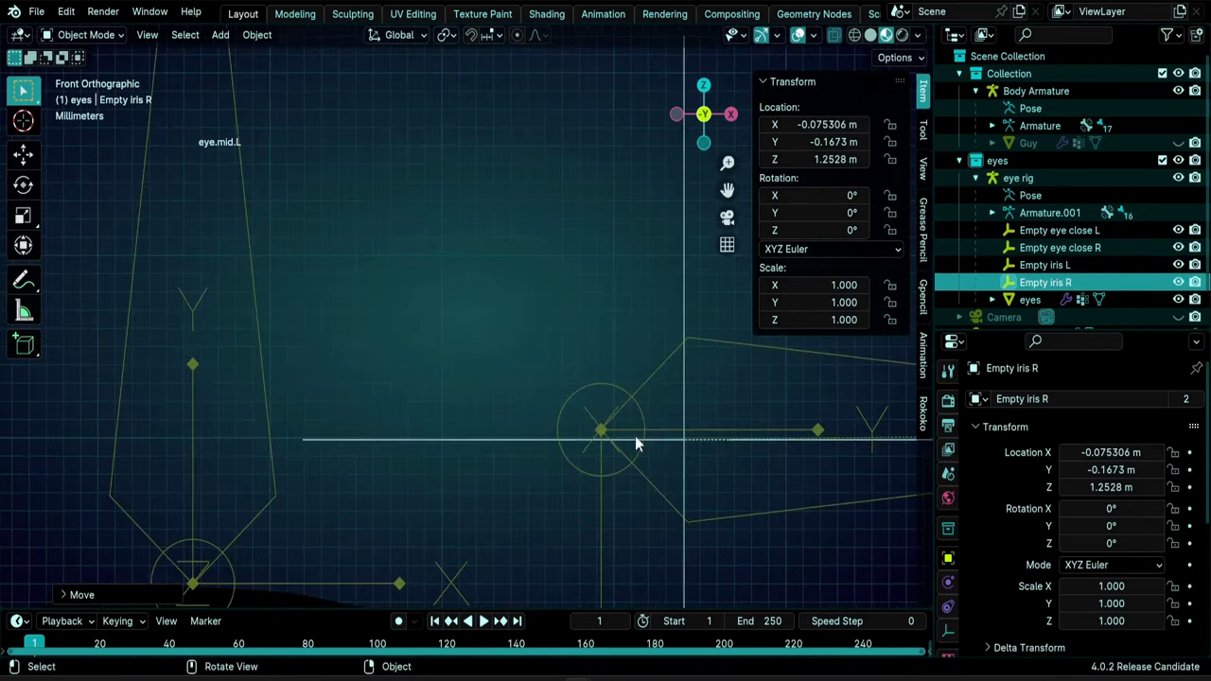
key(g)
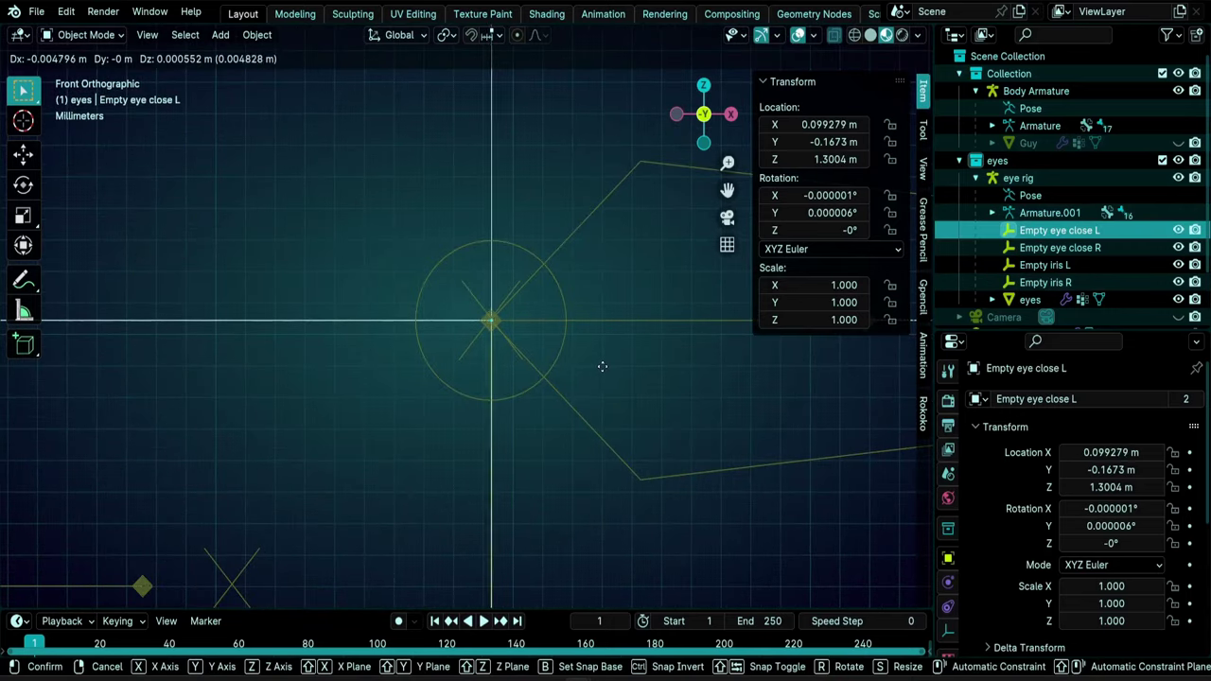
click(606, 305)
- Centre Empty eye close R precisely on the eye.close.R bone's base, at about X -0.0993 m and Z 1.3004 m
scroll(187, 384, down, 7)
shift+middle_drag(187, 383, 403, 378)
scroll(403, 379, up, 4)
shift+middle_drag(737, 279, 428, 338)
click(520, 331)
key(g)
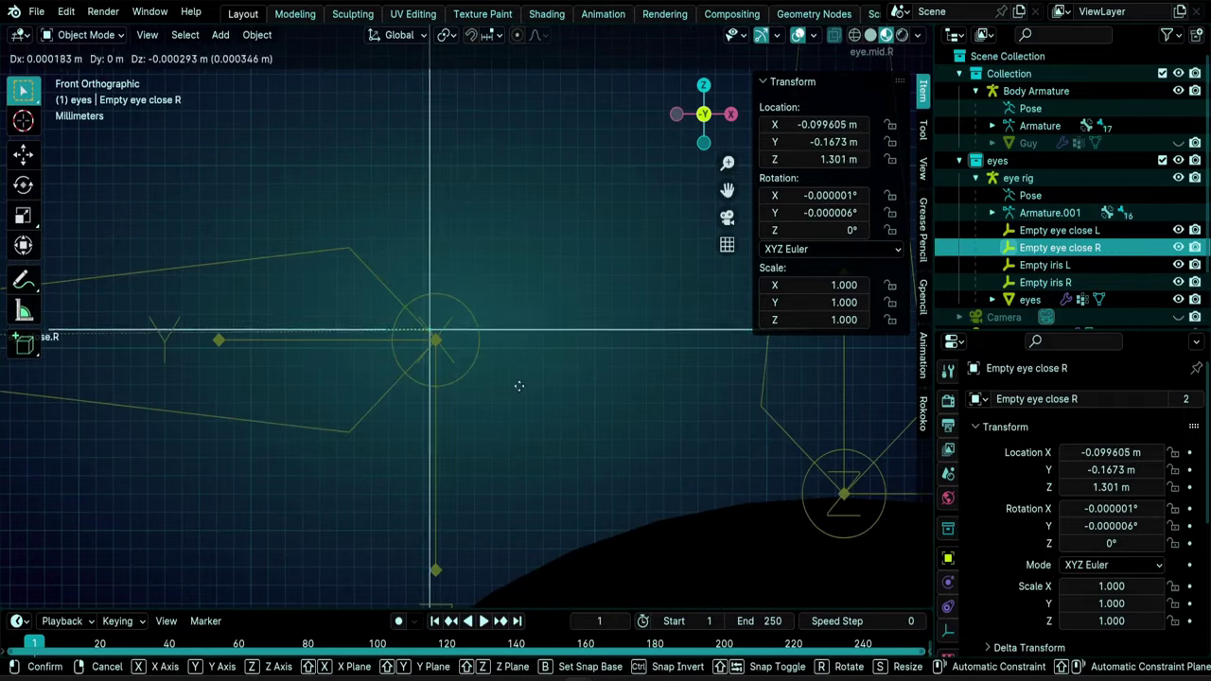
click(522, 395)
- Centre Empty iris R precisely on the iris.R bone's base, at about X -0.0755 m and Z 1.2522 m
scroll(606, 362, down, 2)
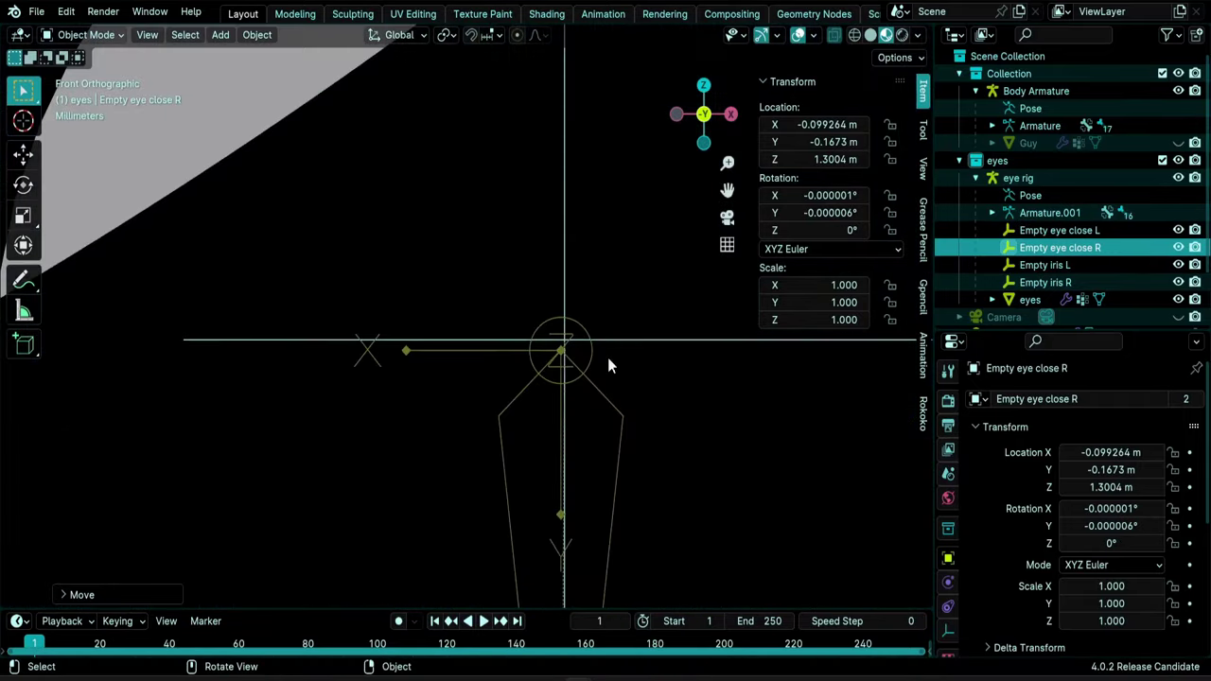
click(615, 339)
key(g)
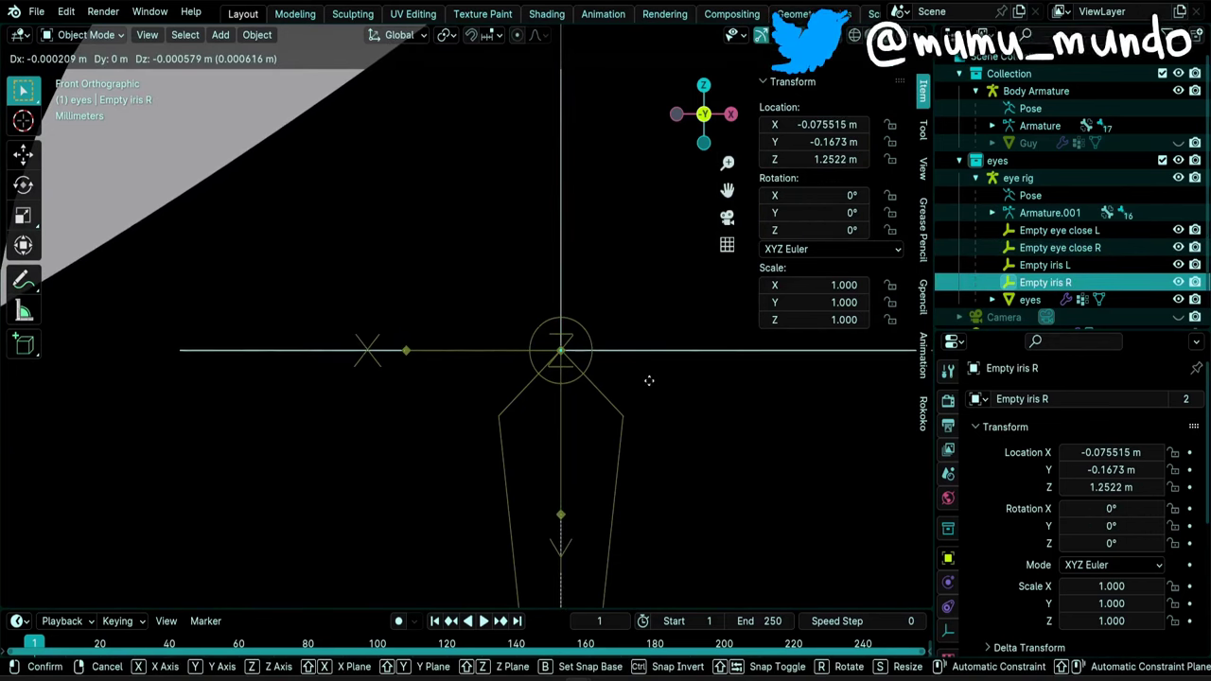
click(649, 380)
- Centre Empty iris L precisely on the iris.L bone's base, at about X 0.0755 m and Z 1.2522 m
scroll(339, 424, down, 1)
shift+middle_drag(325, 475, 338, 425)
scroll(481, 369, up, 3)
click(648, 275)
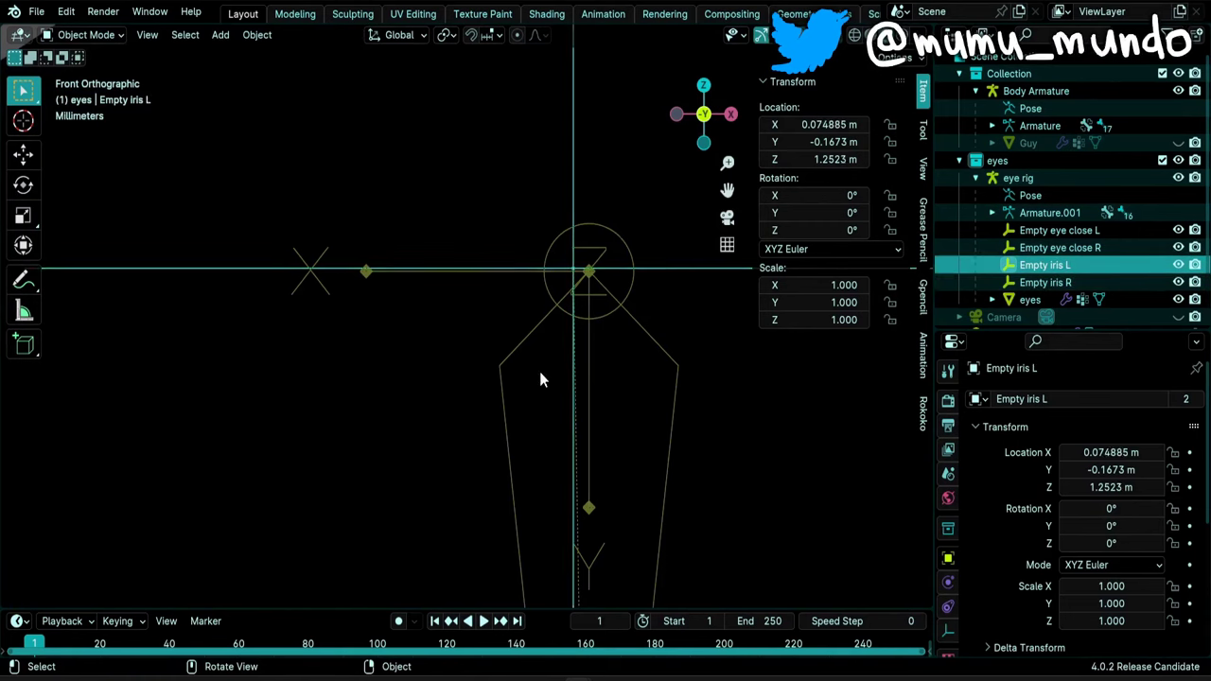
key(g)
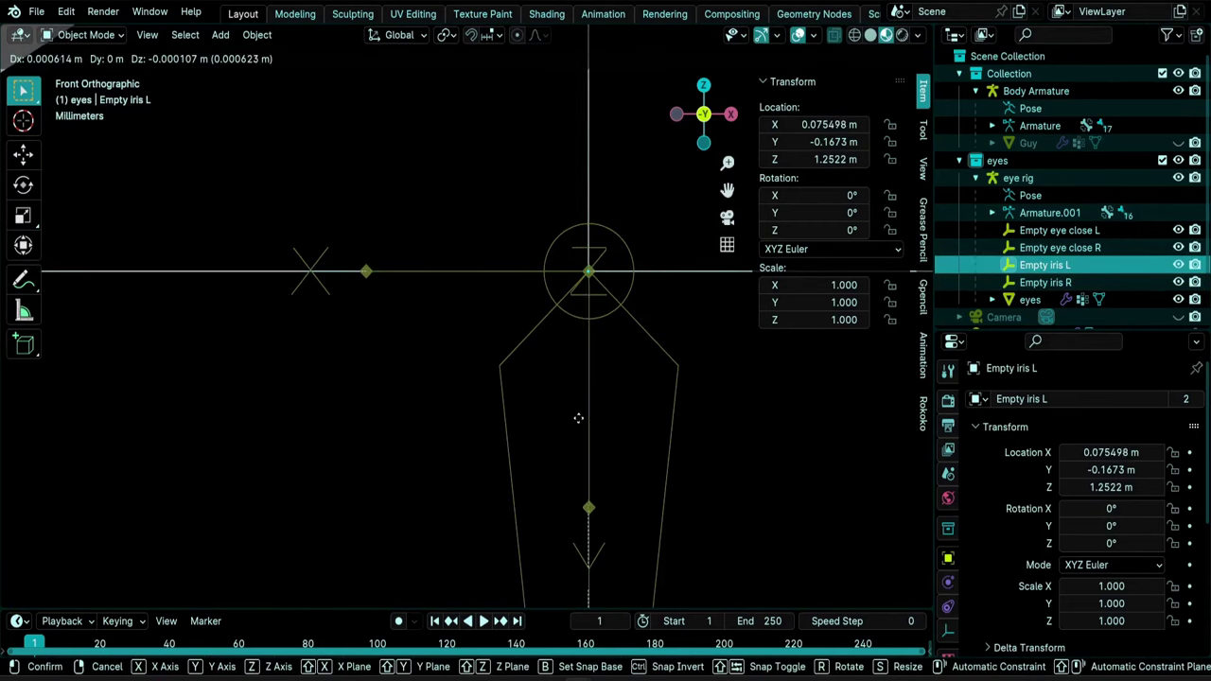
click(565, 372)
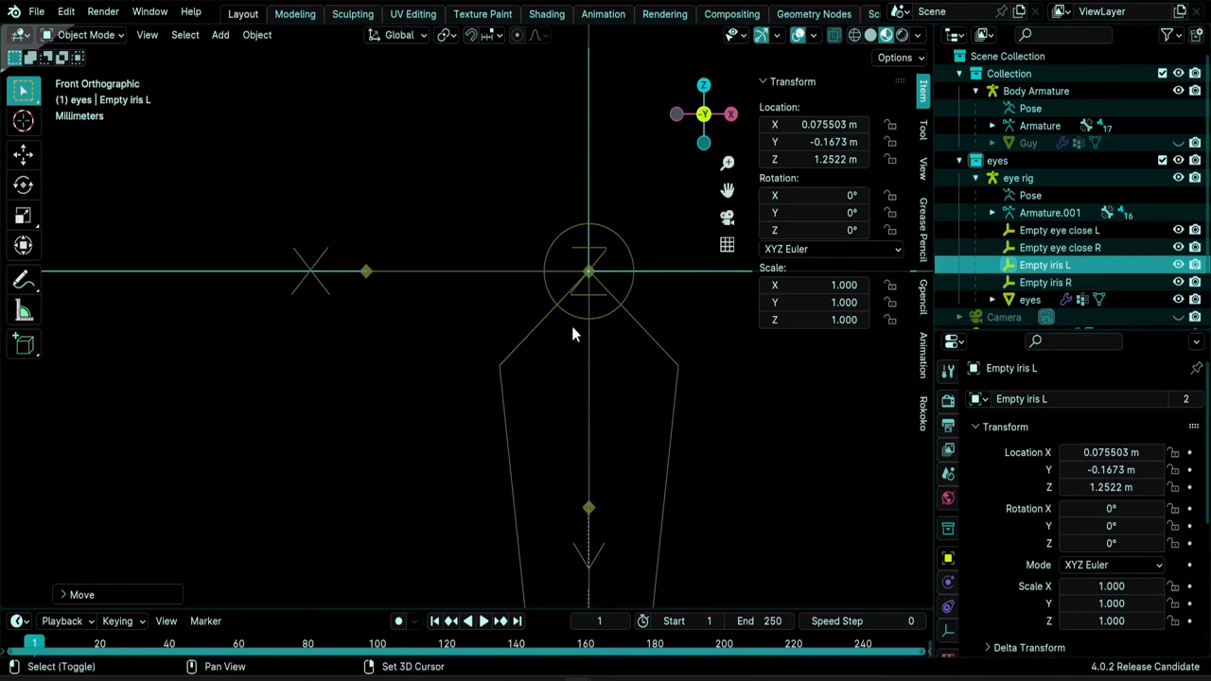
- Test how the left iris responds with a trial scale of Empty iris L, then cancel it
scroll(464, 365, down, 16)
shift+middle_drag(582, 465, 756, 382)
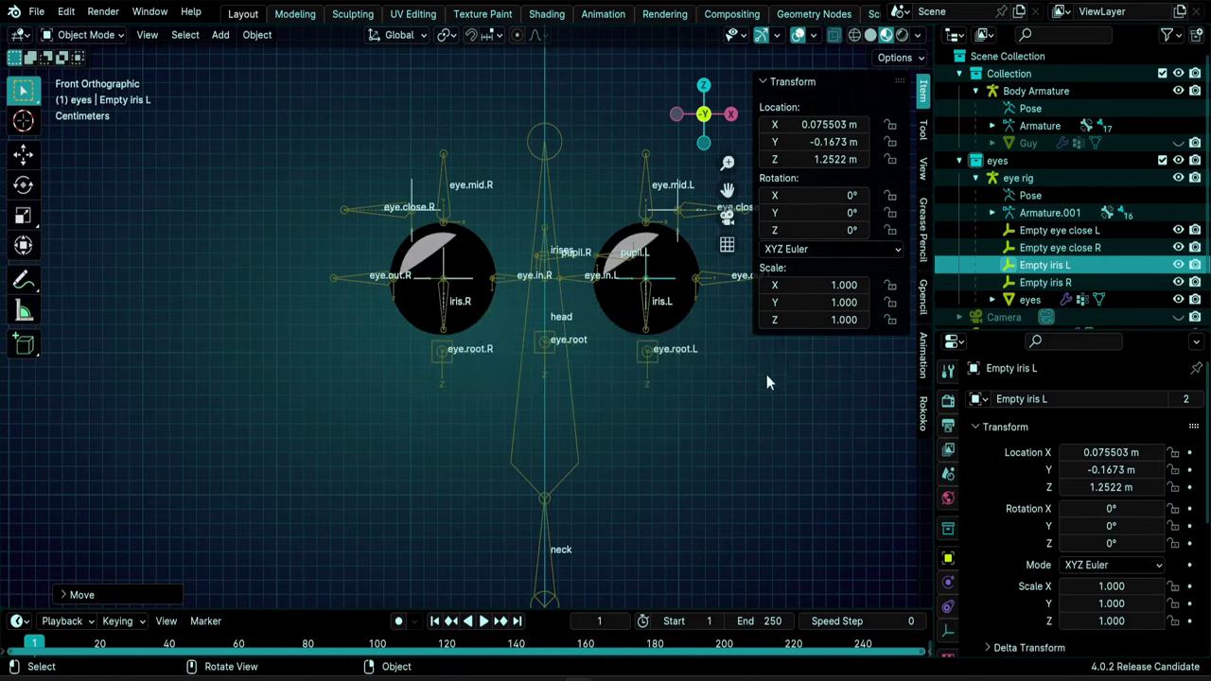
key(s)
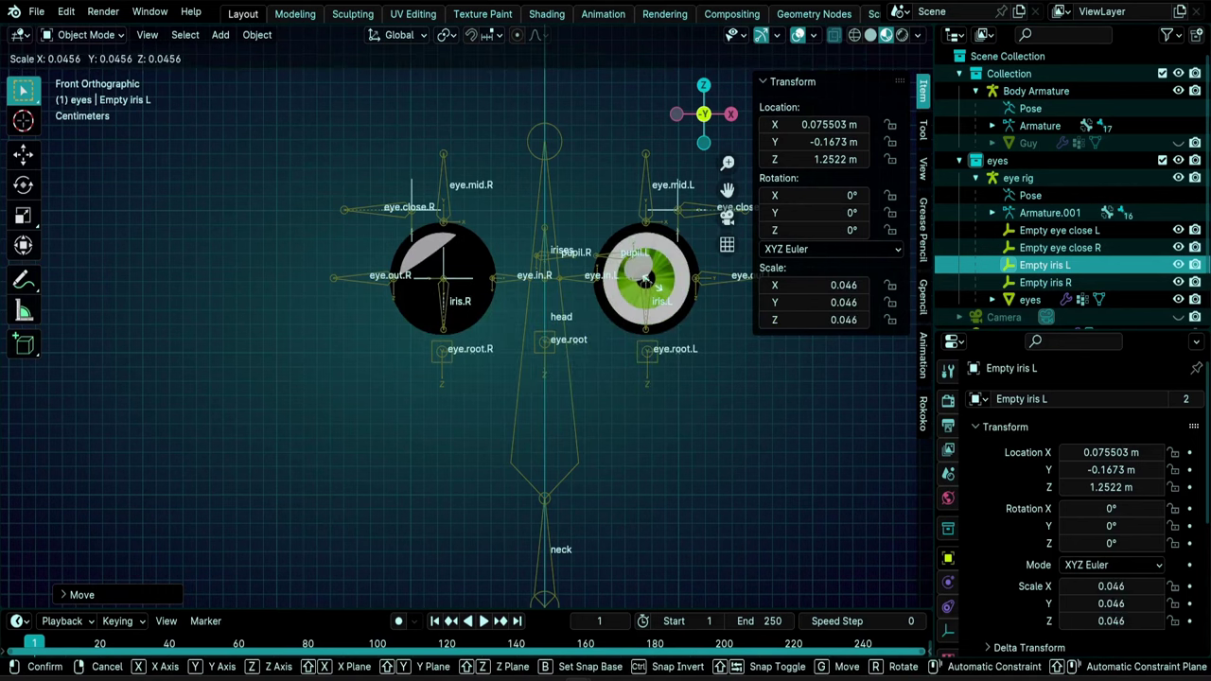
key(Escape)
- Select the eye rig and the Body Armature in turn and examine the body bones in Pose Mode
middle_drag(623, 435, 505, 388)
click(504, 388)
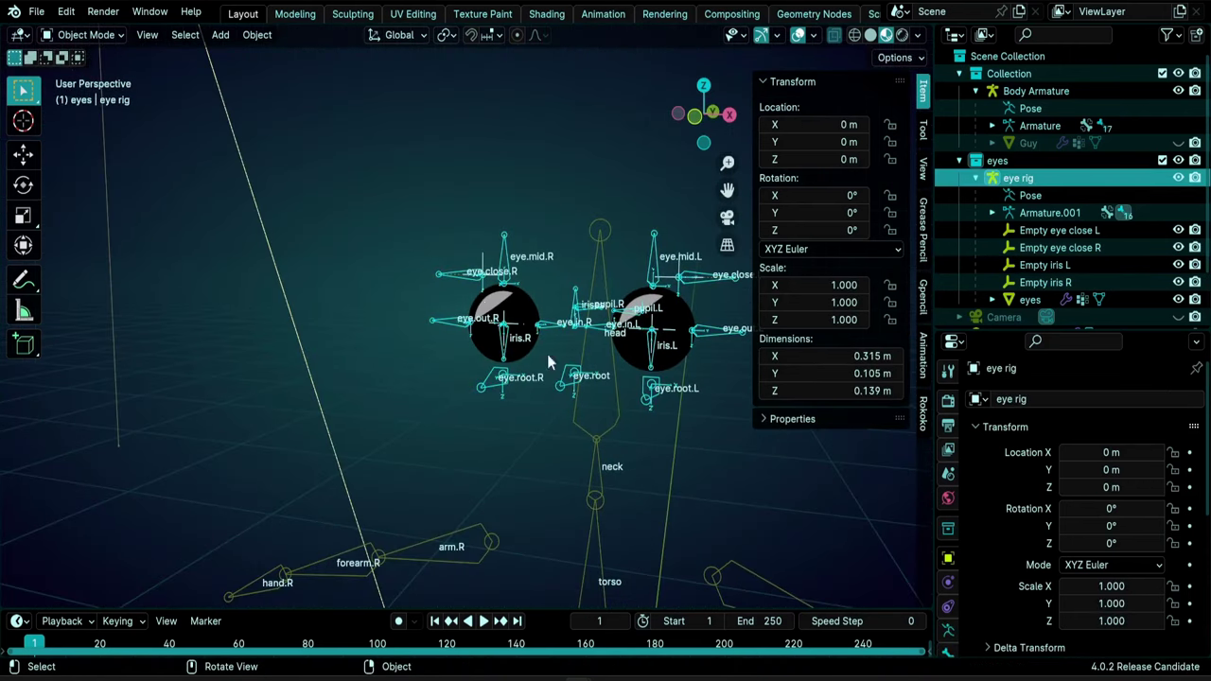
click(604, 428)
scroll(603, 428, down, 1)
shift+middle_drag(596, 428, 547, 304)
shift+middle_drag(571, 381, 568, 327)
scroll(567, 329, down, 3)
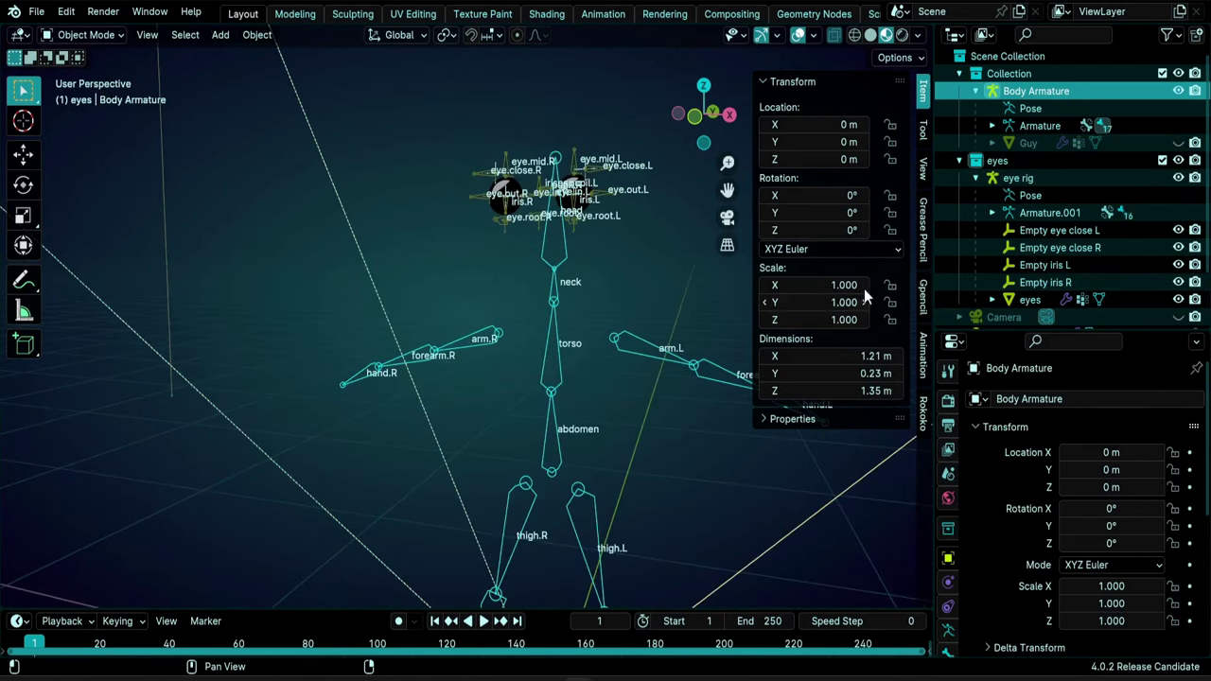
key(ctrl+Tab)
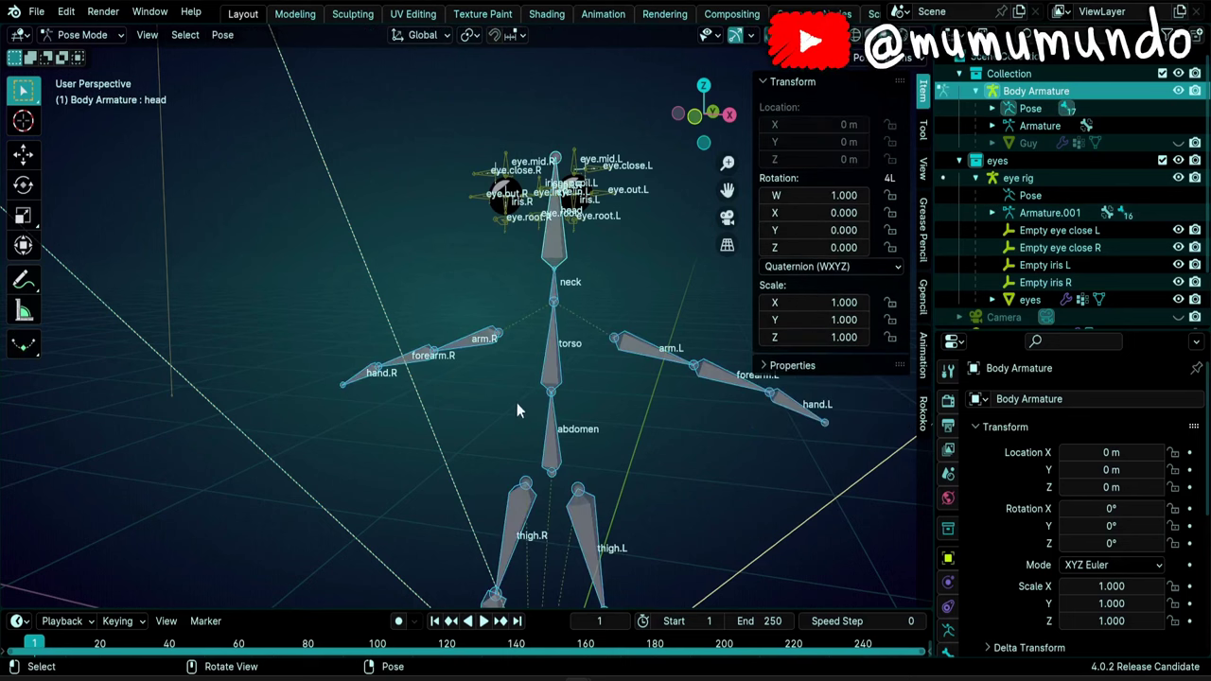
middle_drag(612, 362, 525, 492)
scroll(596, 427, down, 1)
middle_drag(596, 427, 515, 397)
scroll(515, 369, down, 3)
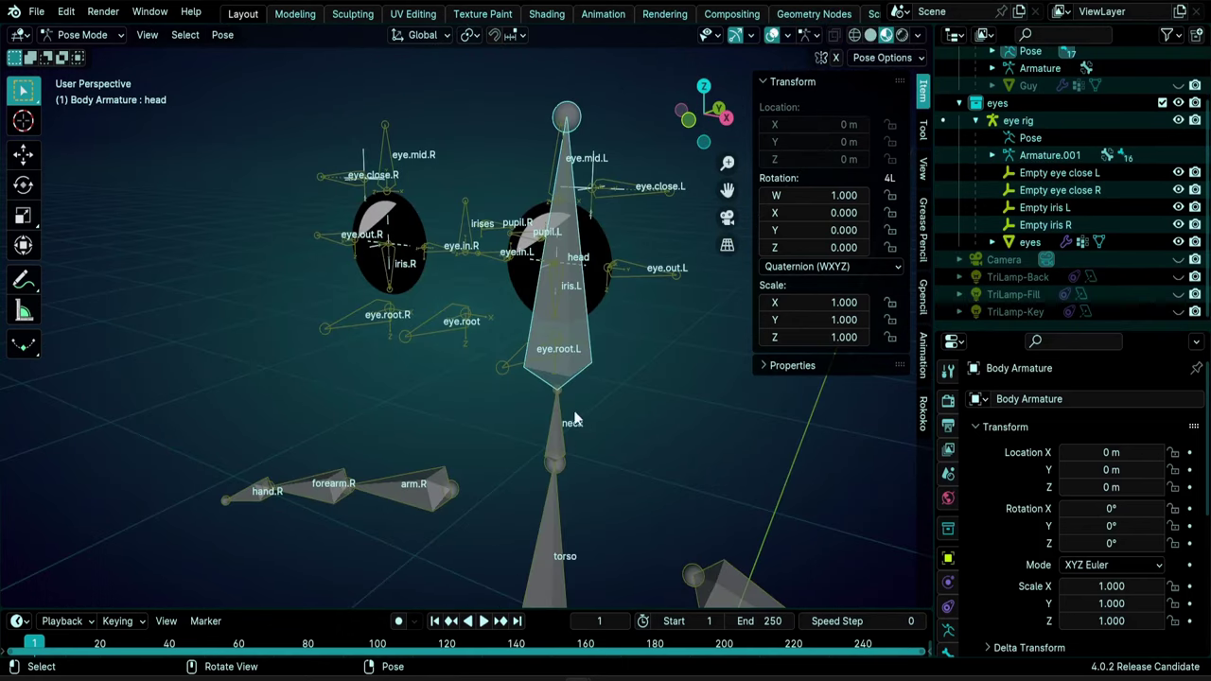
- Return to Object Mode and compare the root bone names of the eye rig and the Body Armature
key(ctrl+Tab)
click(461, 327)
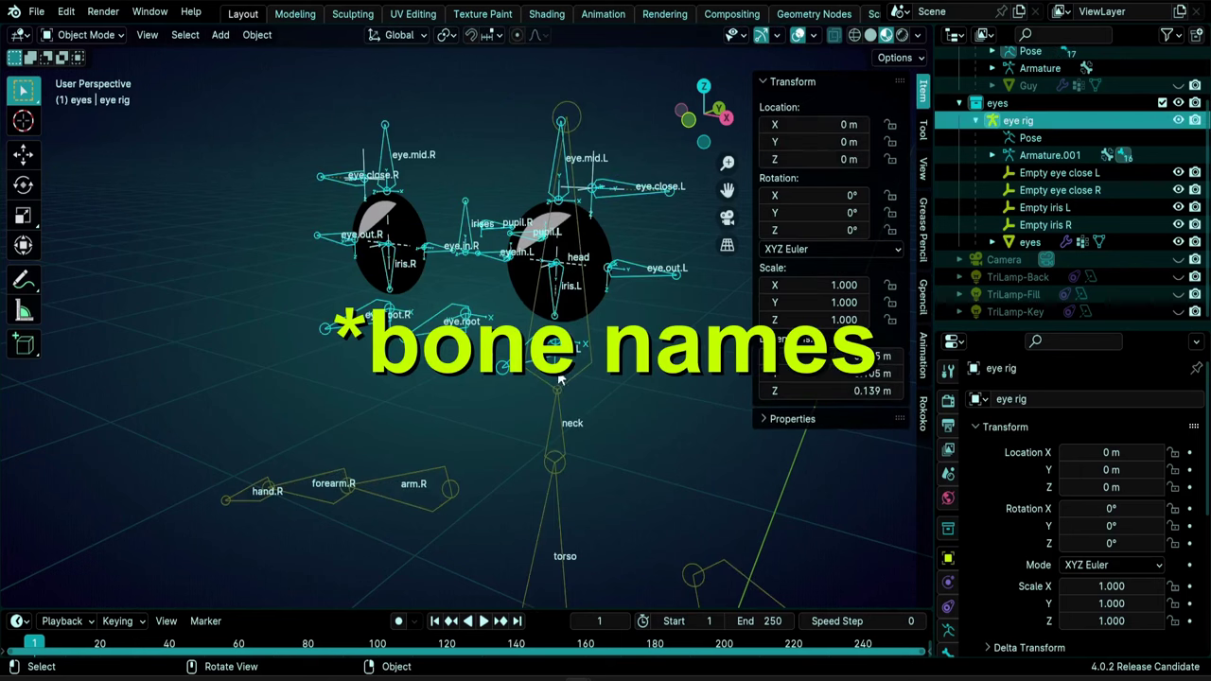
scroll(478, 350, up, 5)
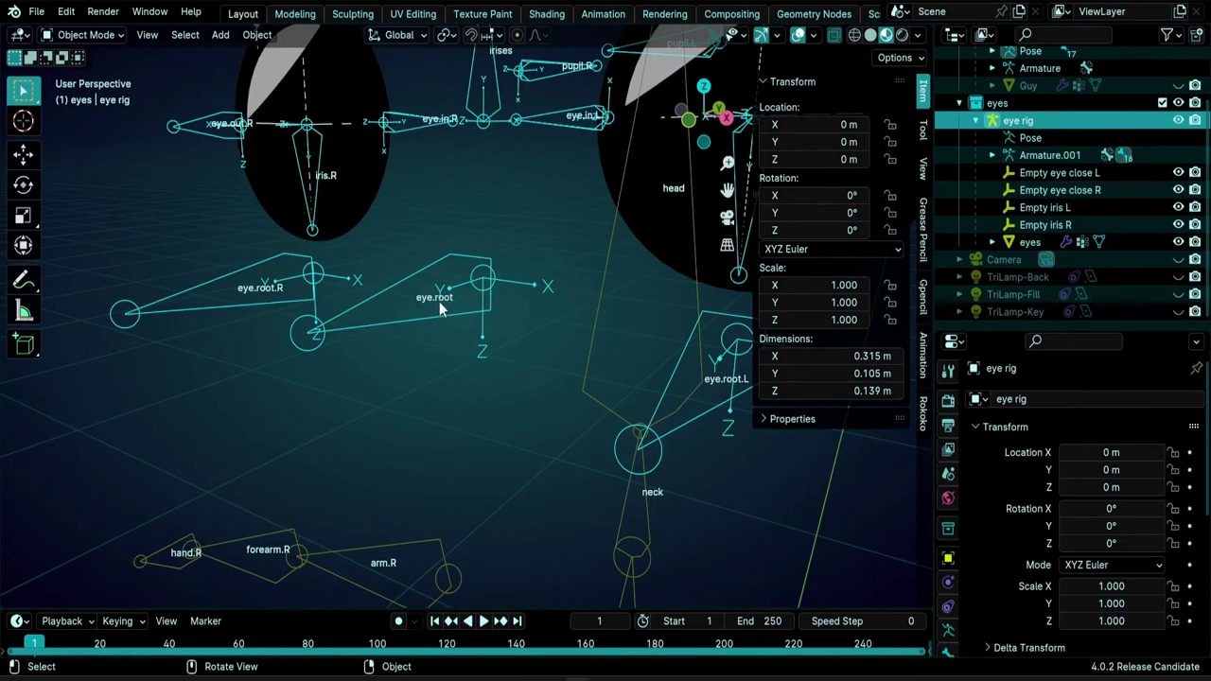
scroll(447, 313, down, 5)
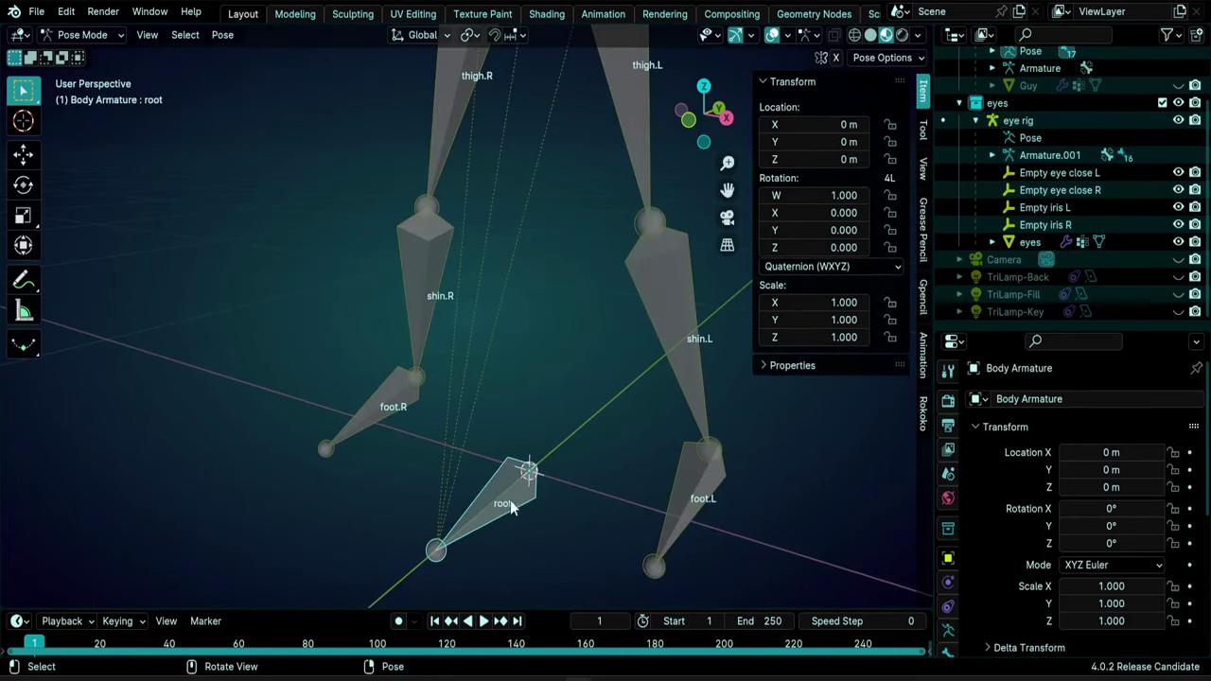
- Select the eye rig together with the Body Armature as the active object in Object Mode
click(435, 319)
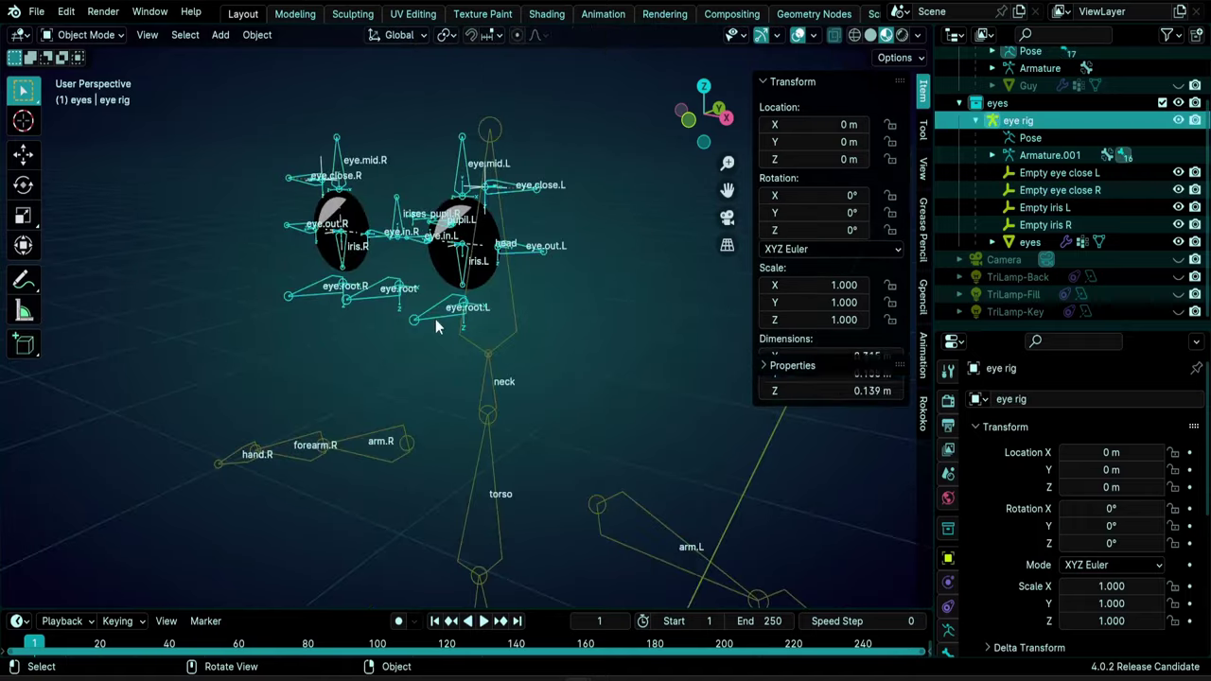
shift+click(499, 346)
scroll(495, 345, up, 3)
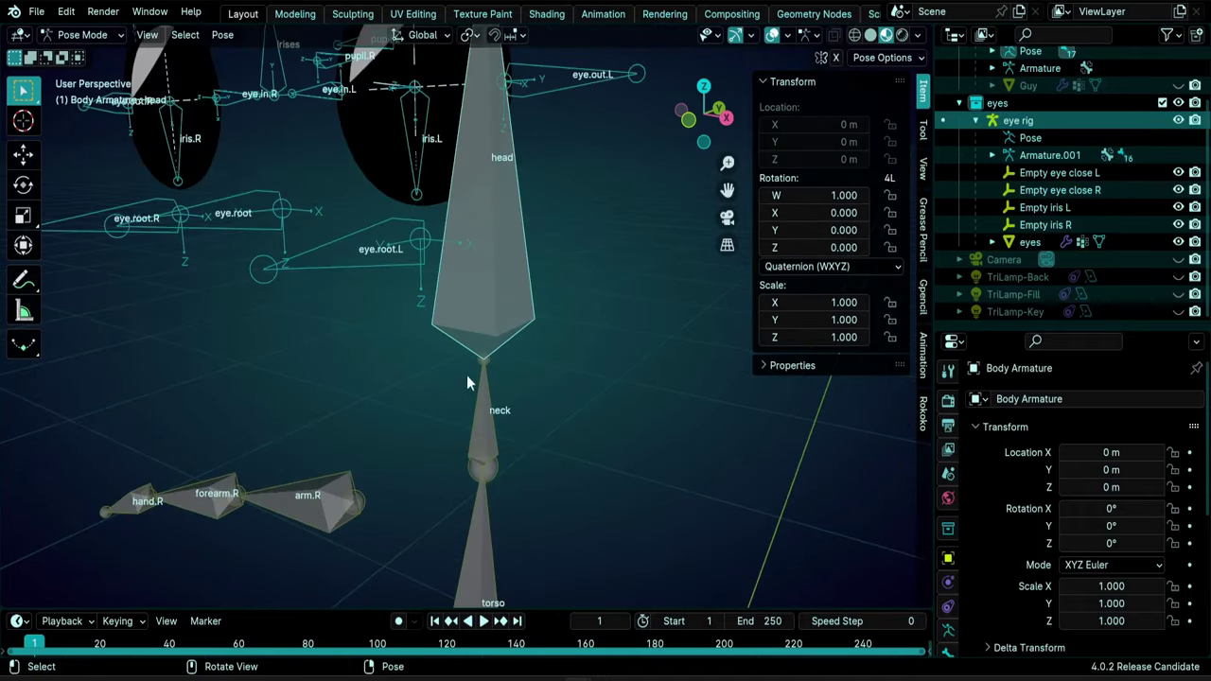
scroll(960, 132, up, 3)
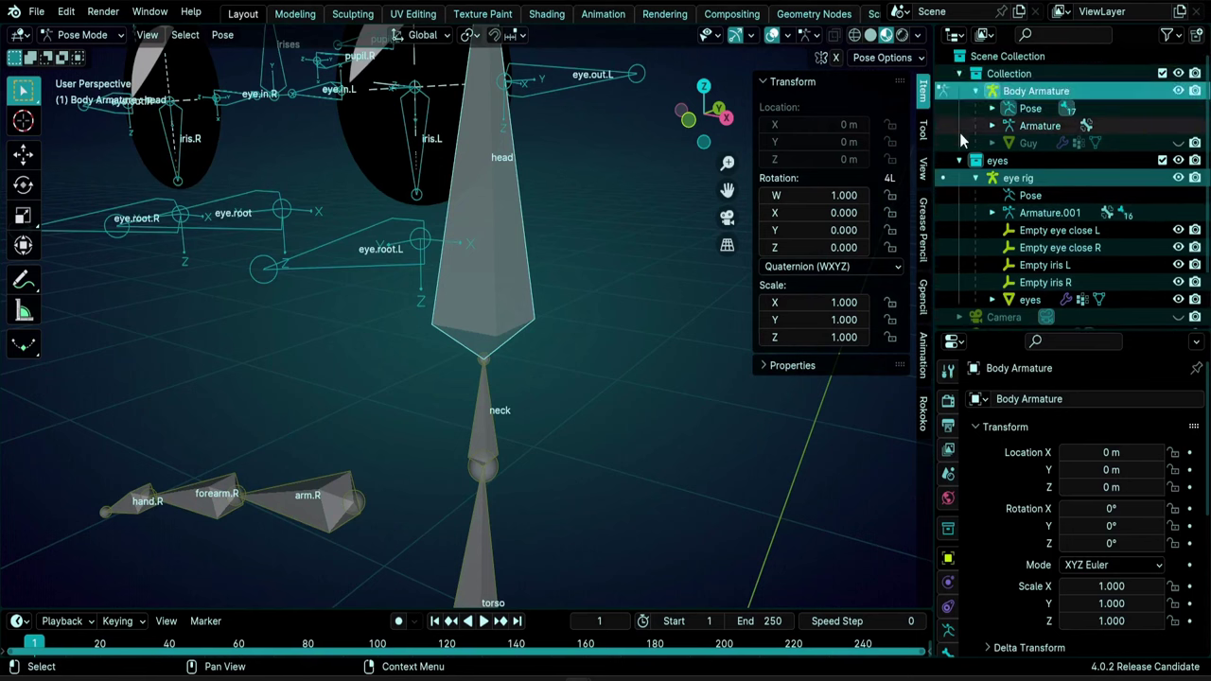
click(947, 99)
scroll(449, 298, down, 3)
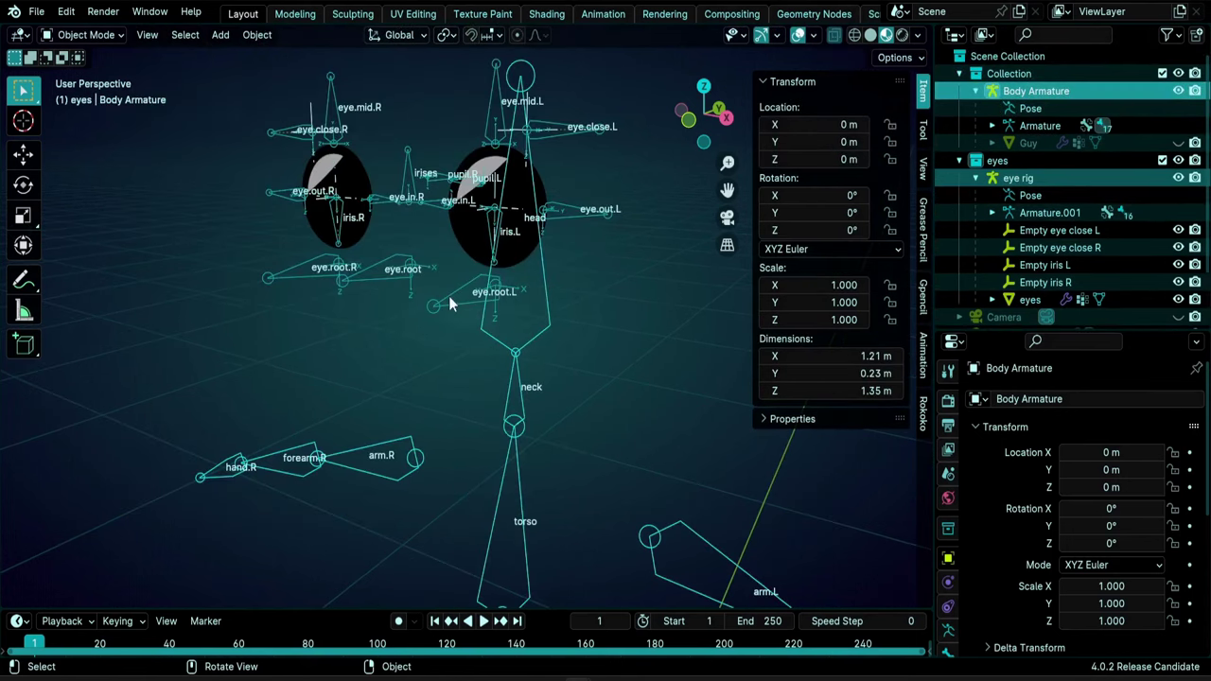
- Join the eye rig into the Body Armature so both become one armature
click(448, 298)
shift+click(527, 349)
key(ctrl+j)
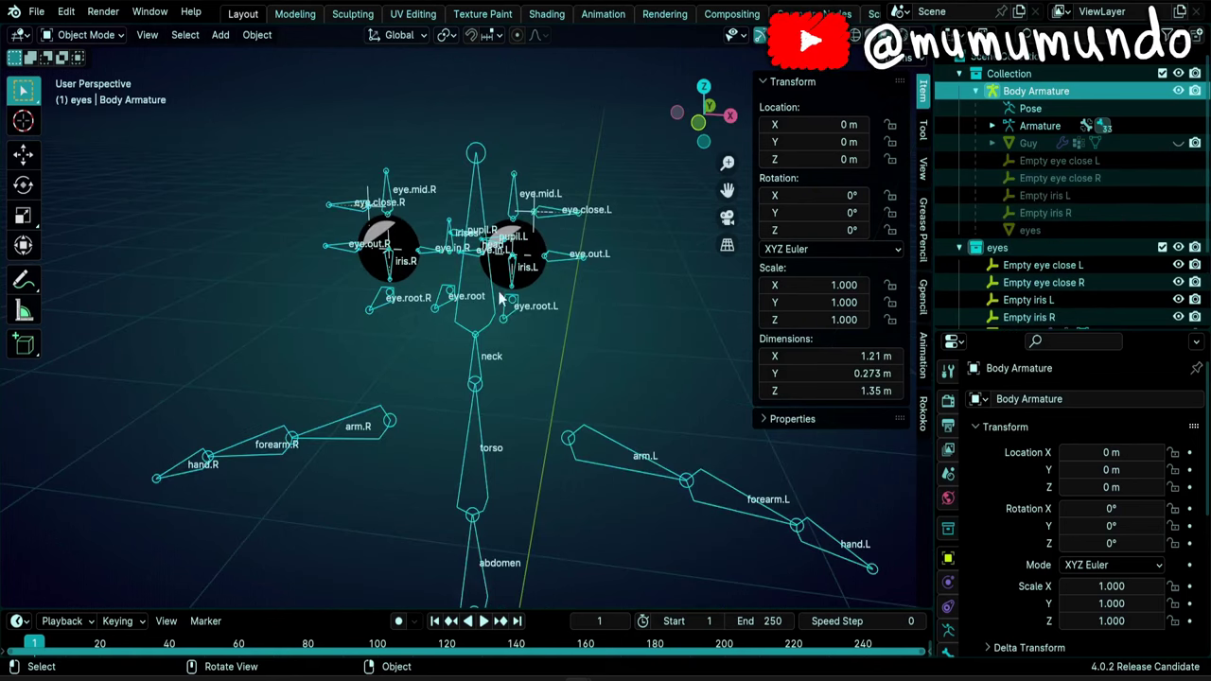
- Set the Armature modifier of the eyes mesh to use Body Armature as its object
click(1030, 230)
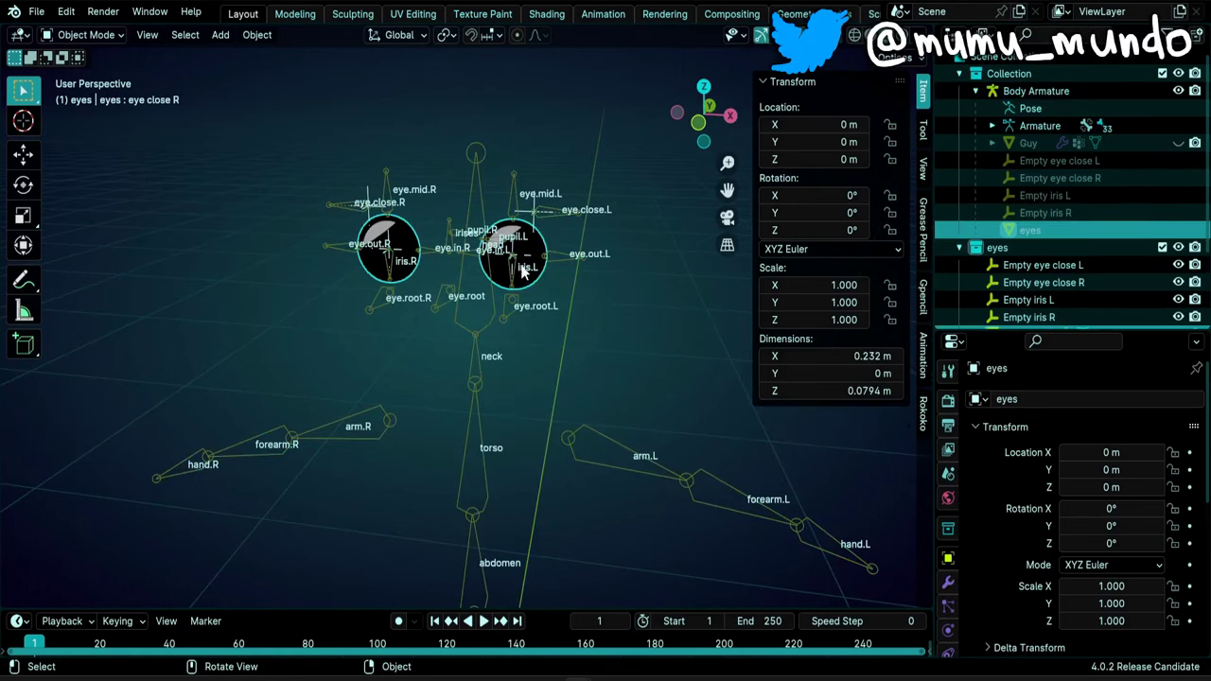
click(948, 482)
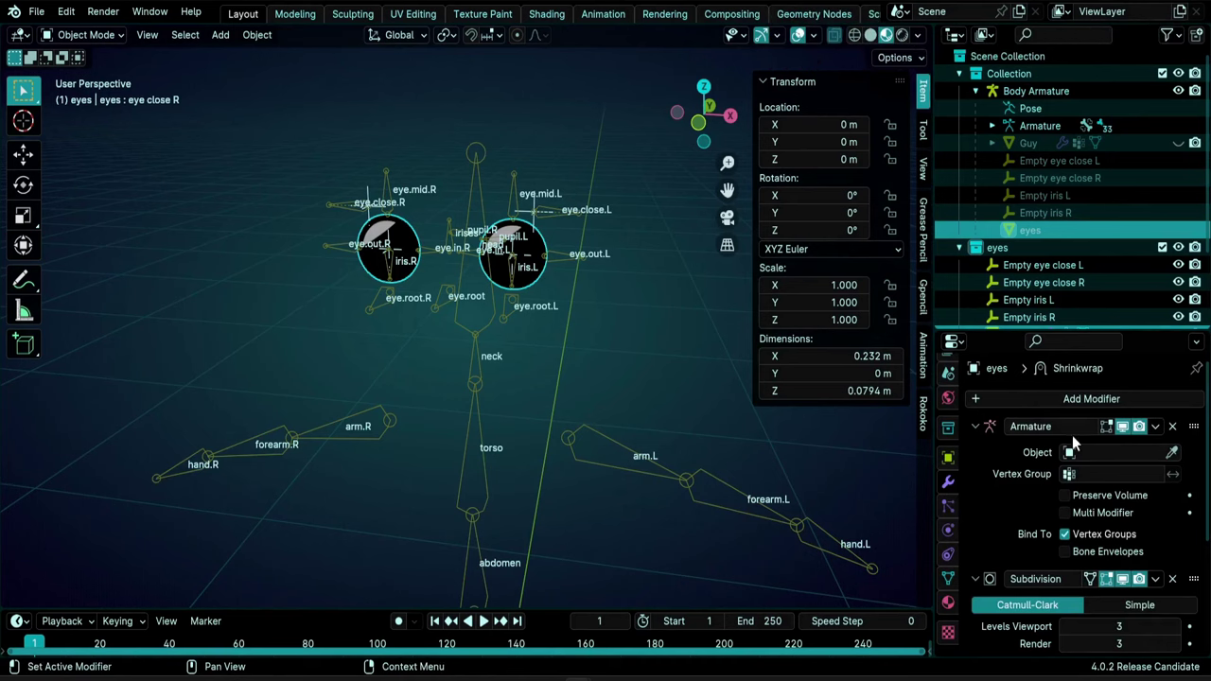
click(1173, 453)
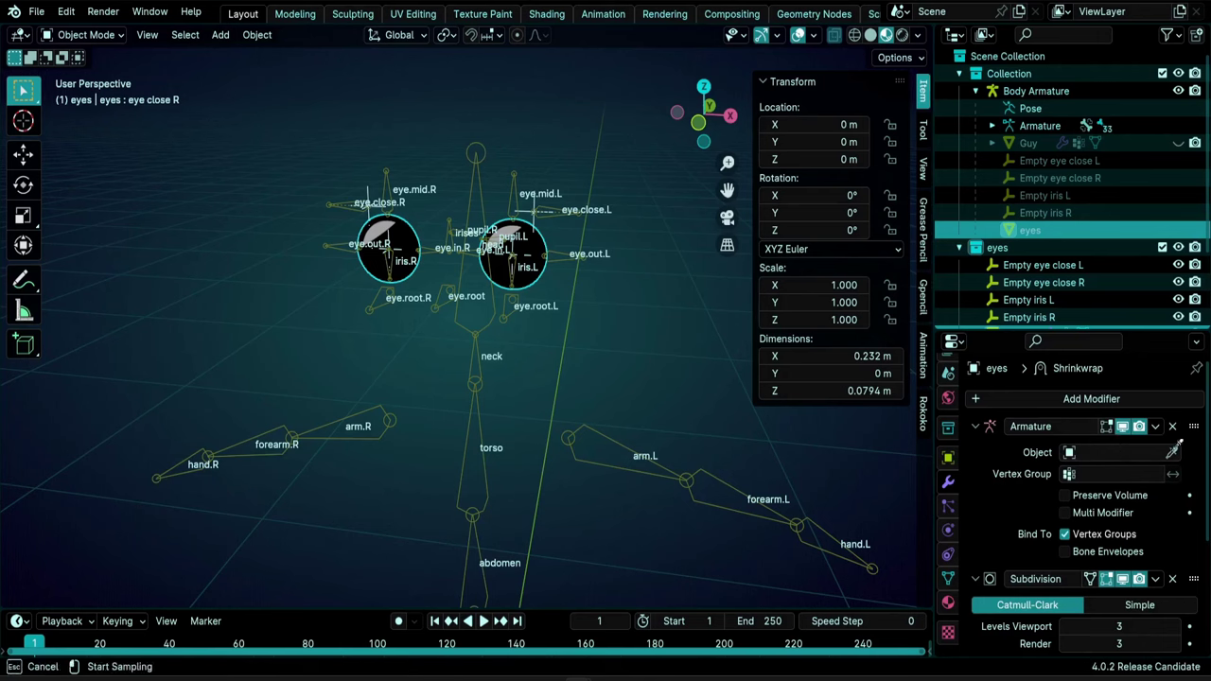
click(621, 428)
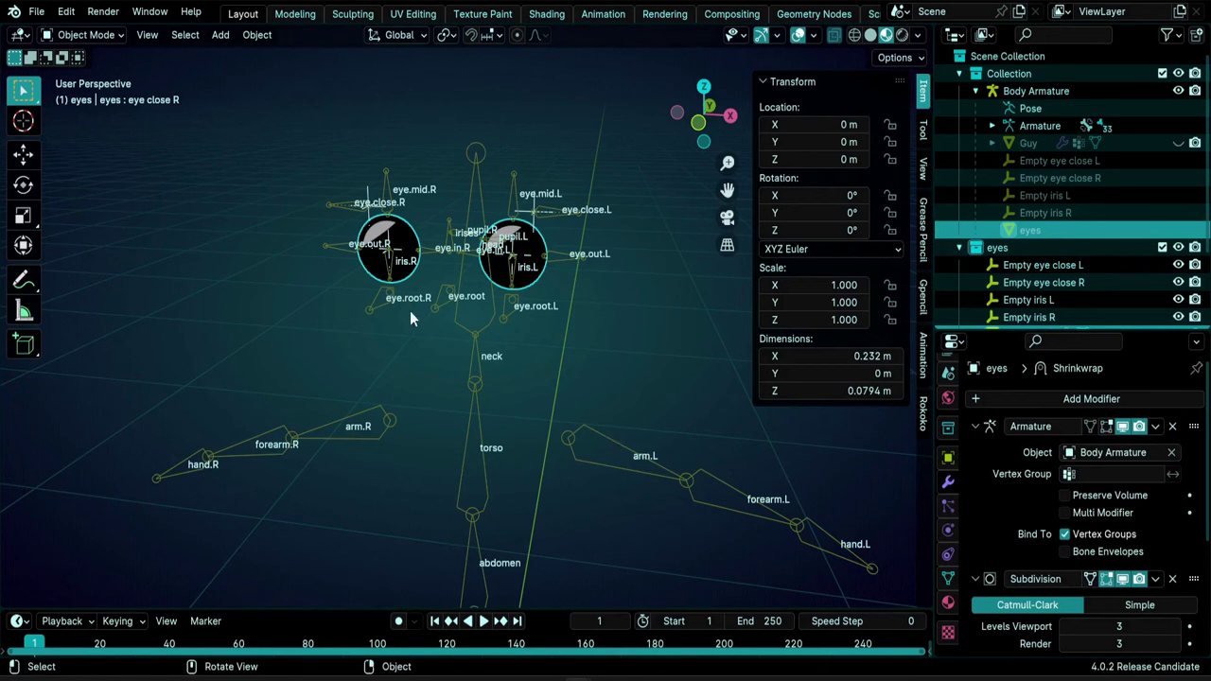
- Put the Body Armature in Pose Mode and test trial moves of eye.out.R and eye.in.R, cancelling each
click(564, 267)
key(ctrl+Tab)
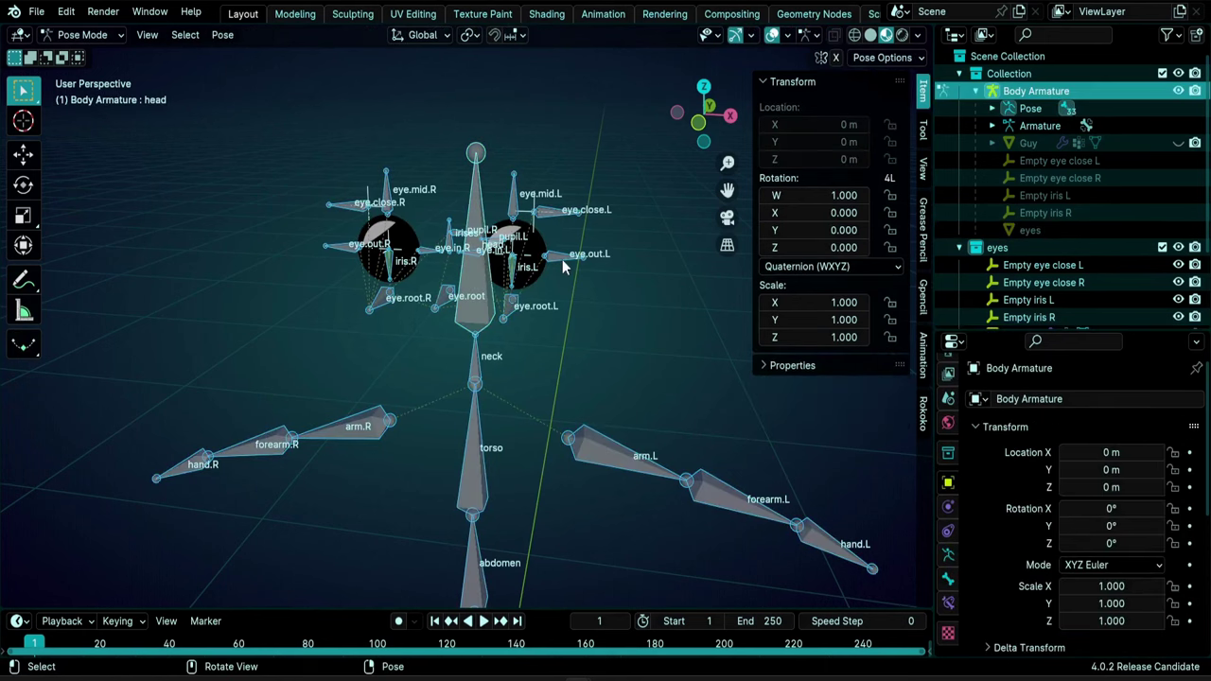
click(330, 277)
key(g)
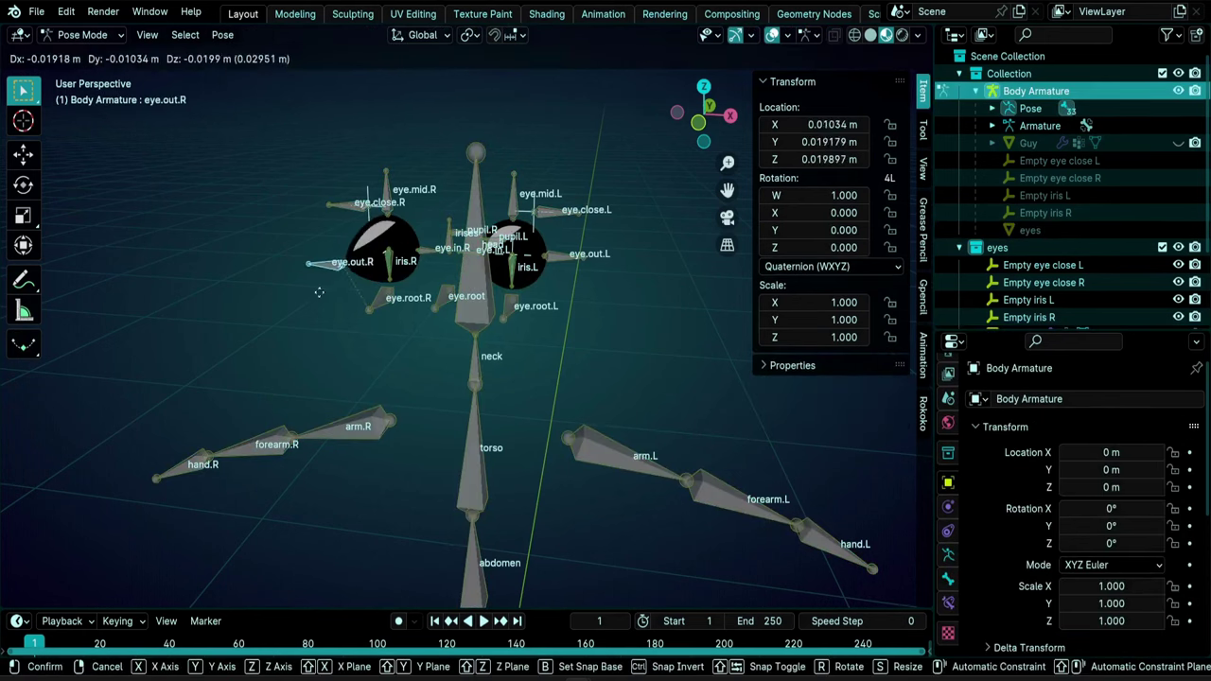
key(Escape)
click(420, 261)
key(g)
key(Escape)
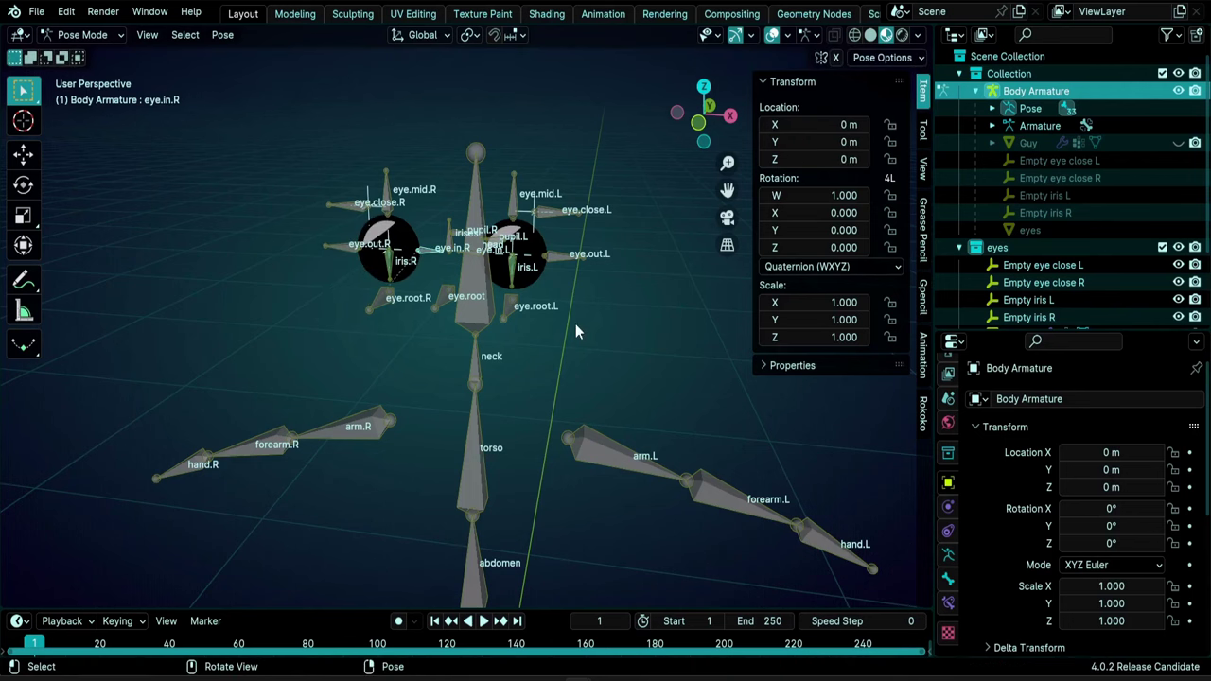
- Test the right eyelid in front view with a trial move of the eye.close.R bone, then cancel it
key(n)
key(KP_1)
scroll(646, 403, up, 4)
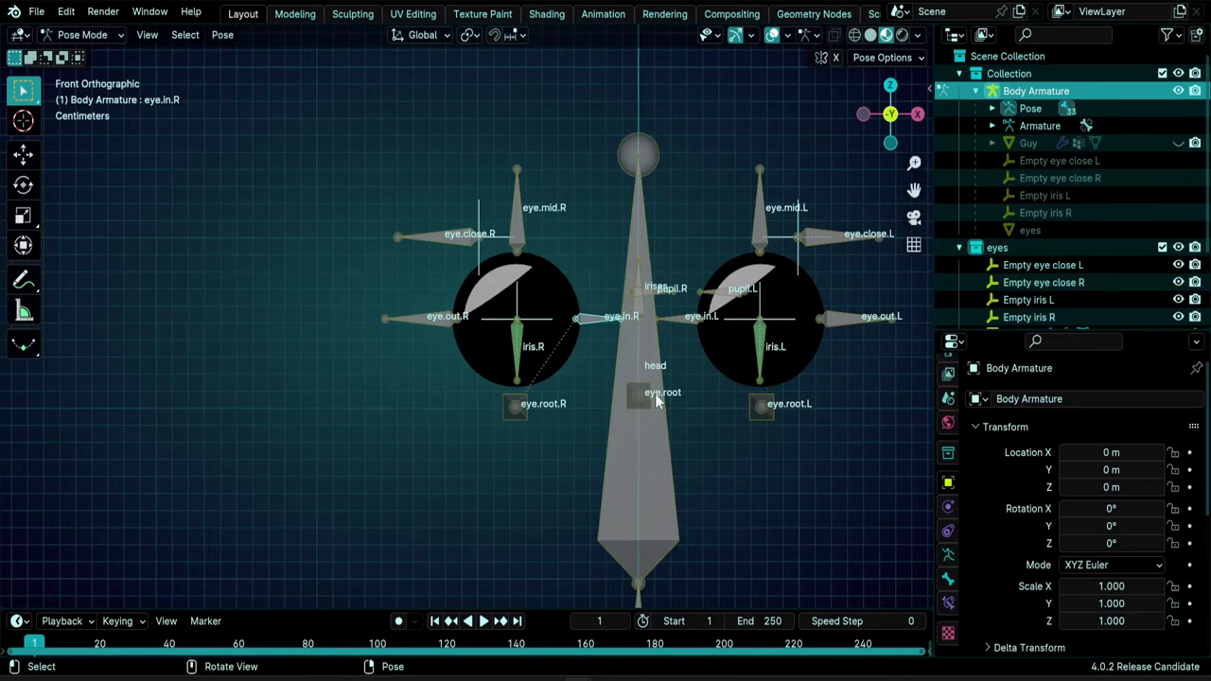
scroll(657, 401, up, 1)
shift+middle_drag(670, 371, 643, 378)
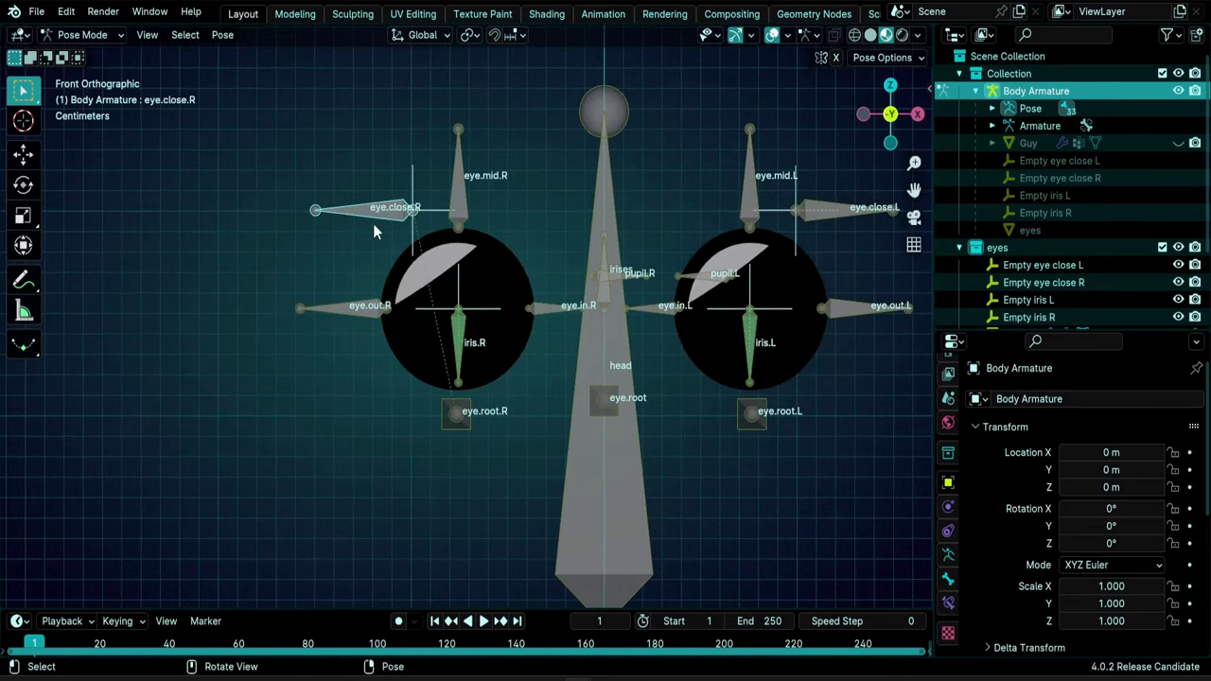
key(g)
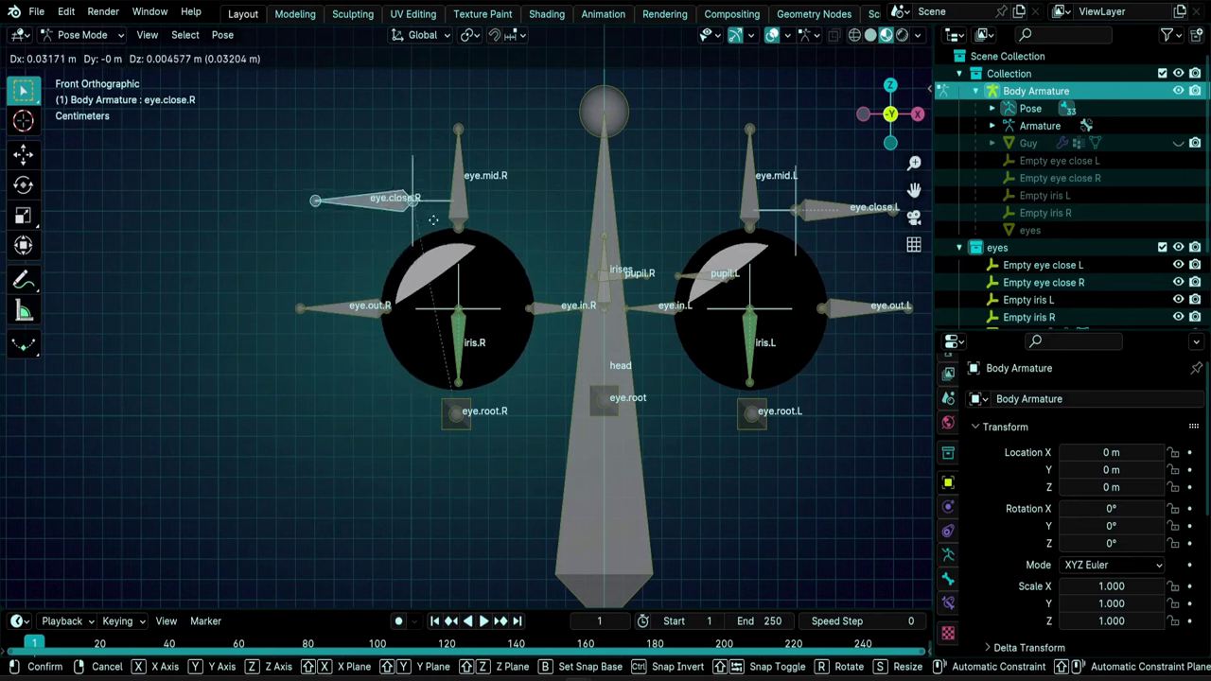
right_click(450, 256)
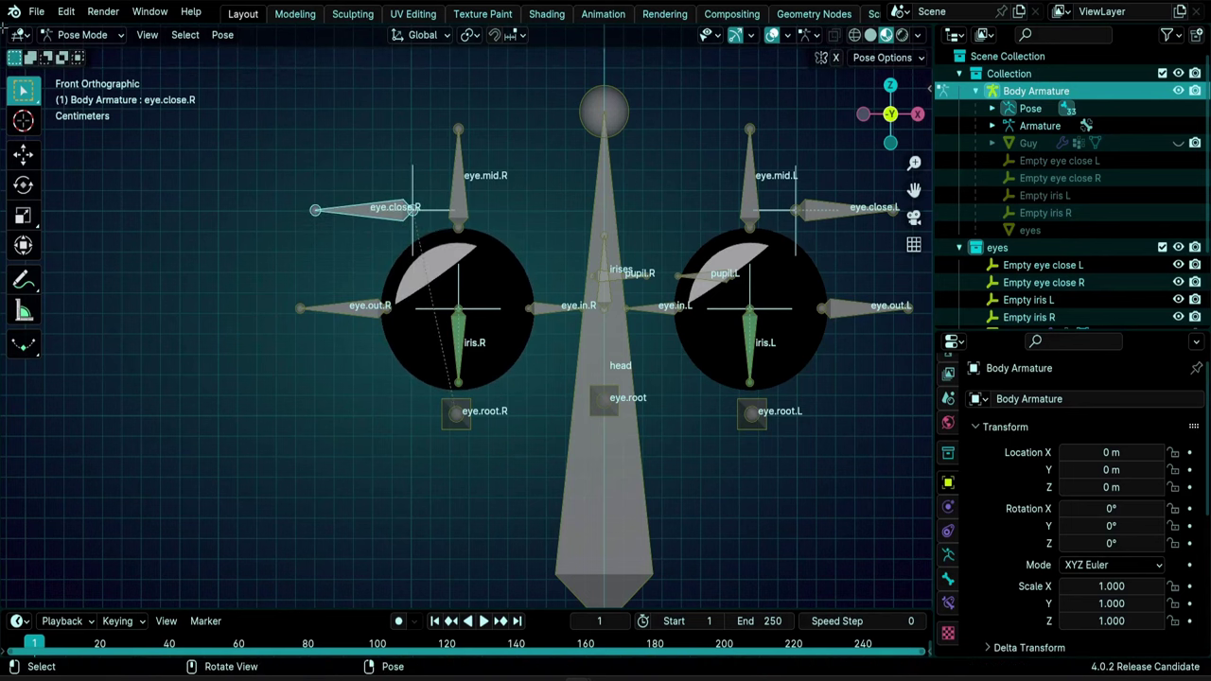
- Split the 3D viewport, turn the new area into a Drivers editor listing unselected objects too, and widen its channel list
drag(9, 28, 467, 38)
click(19, 34)
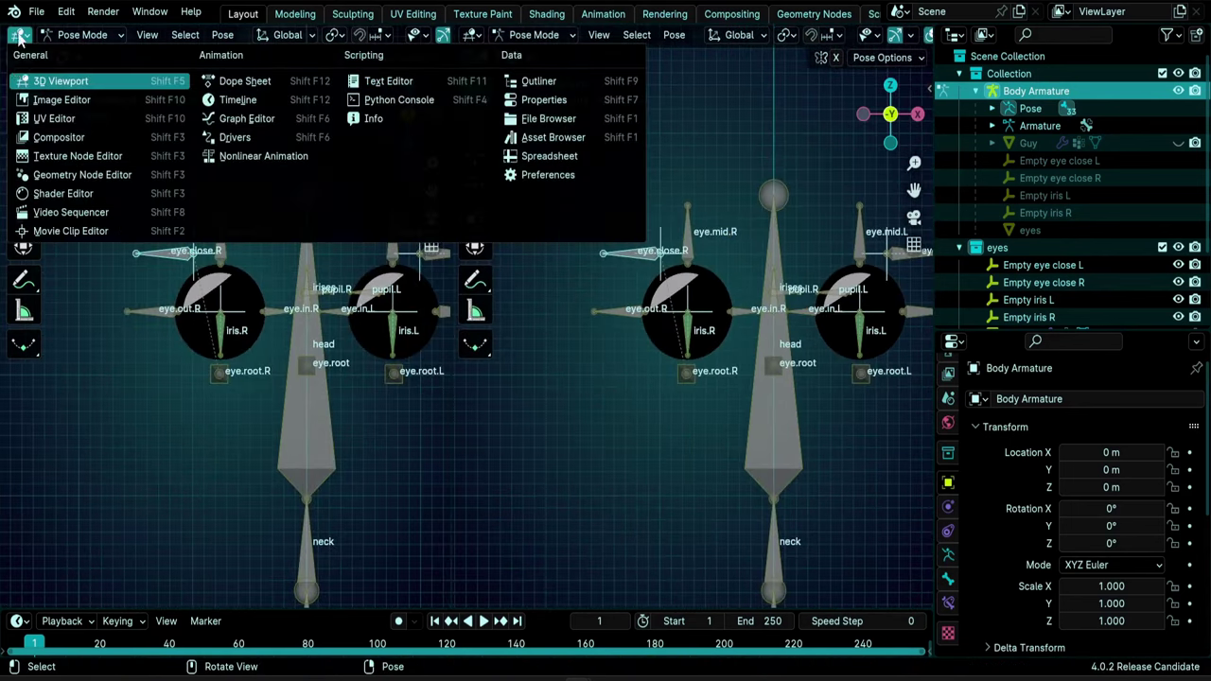
click(235, 138)
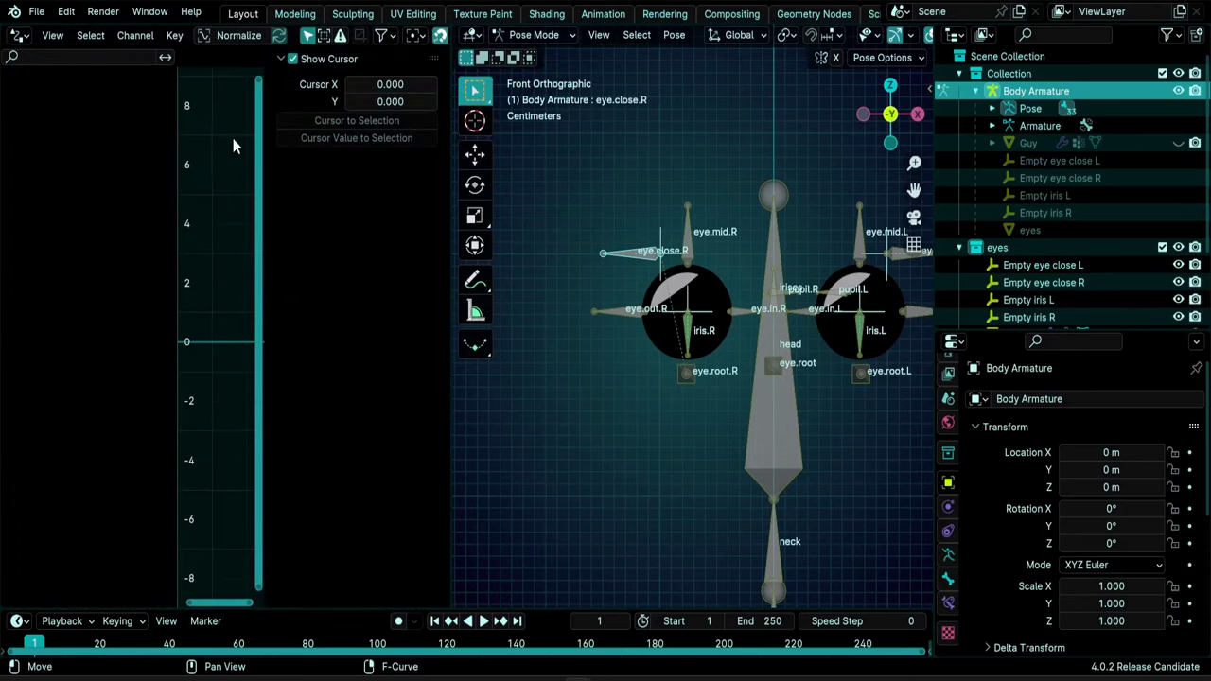
click(307, 39)
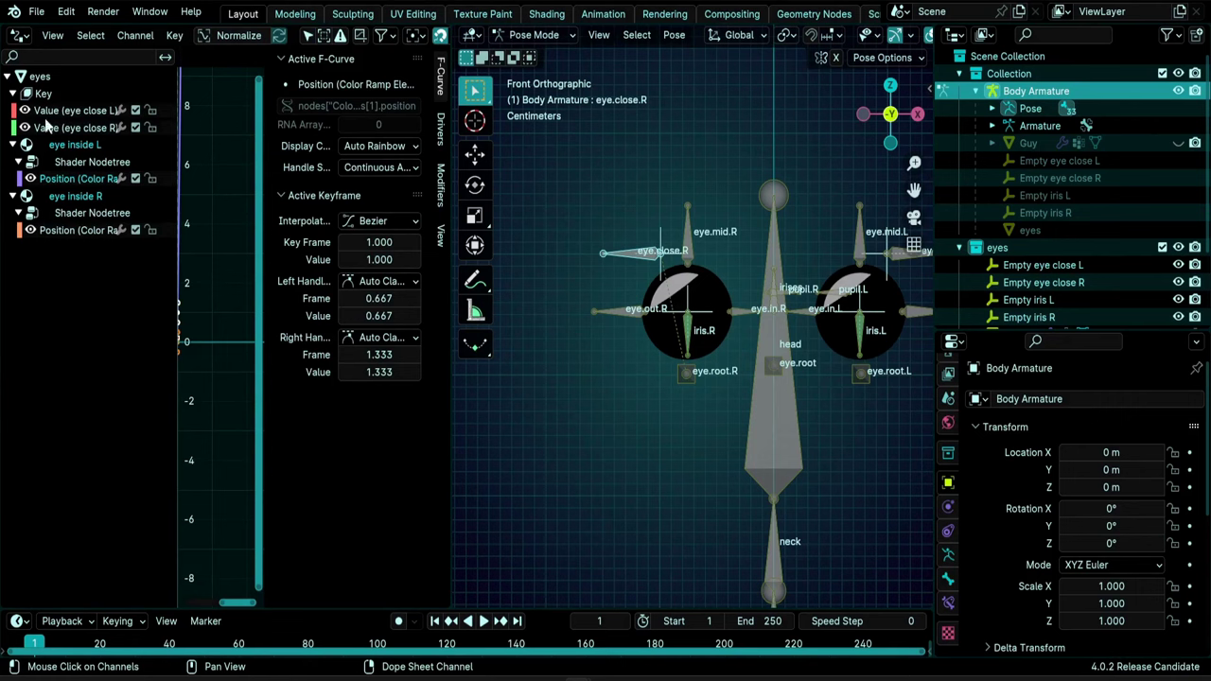
drag(173, 156, 188, 158)
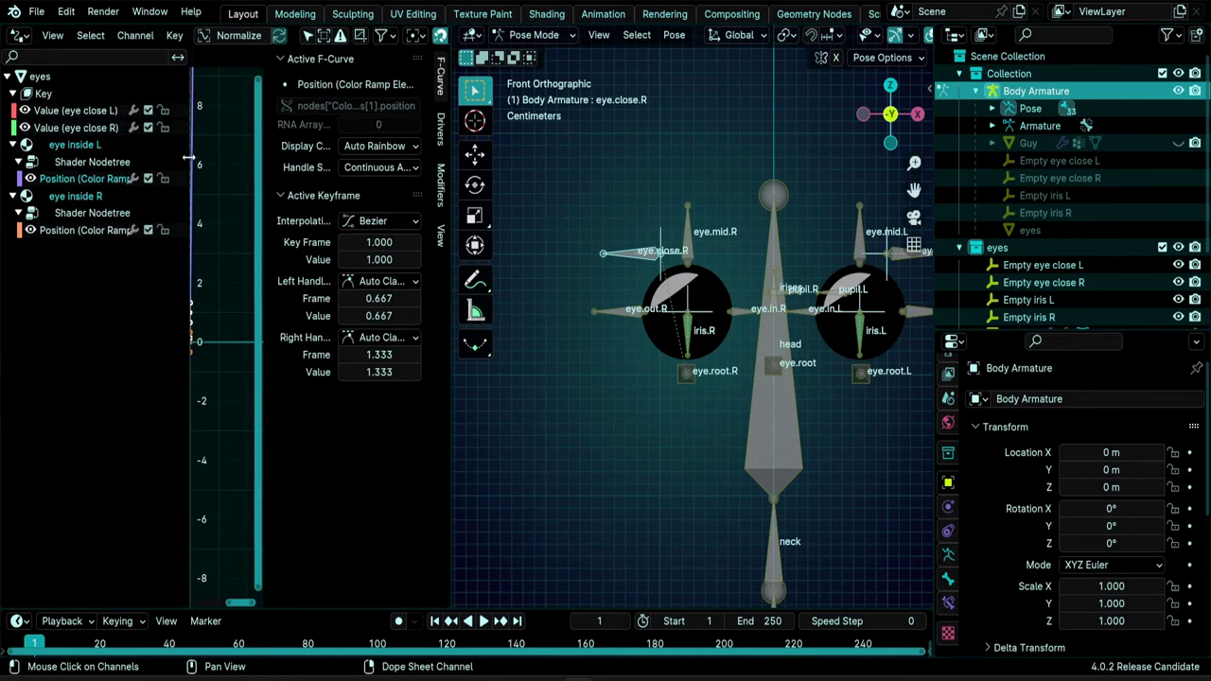
- Set the Value (eye close R) driver's expression to var*10 and test it with a cancelled trial move of eye.close.R
click(86, 129)
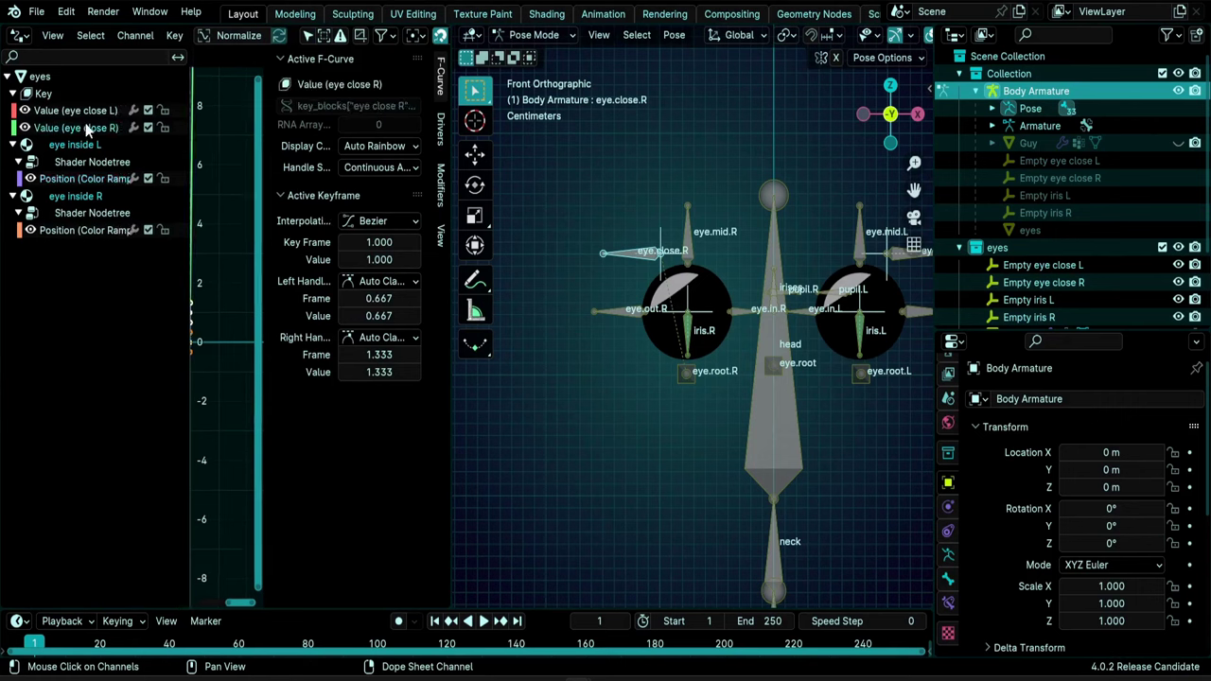
click(440, 128)
scroll(543, 250, up, 2)
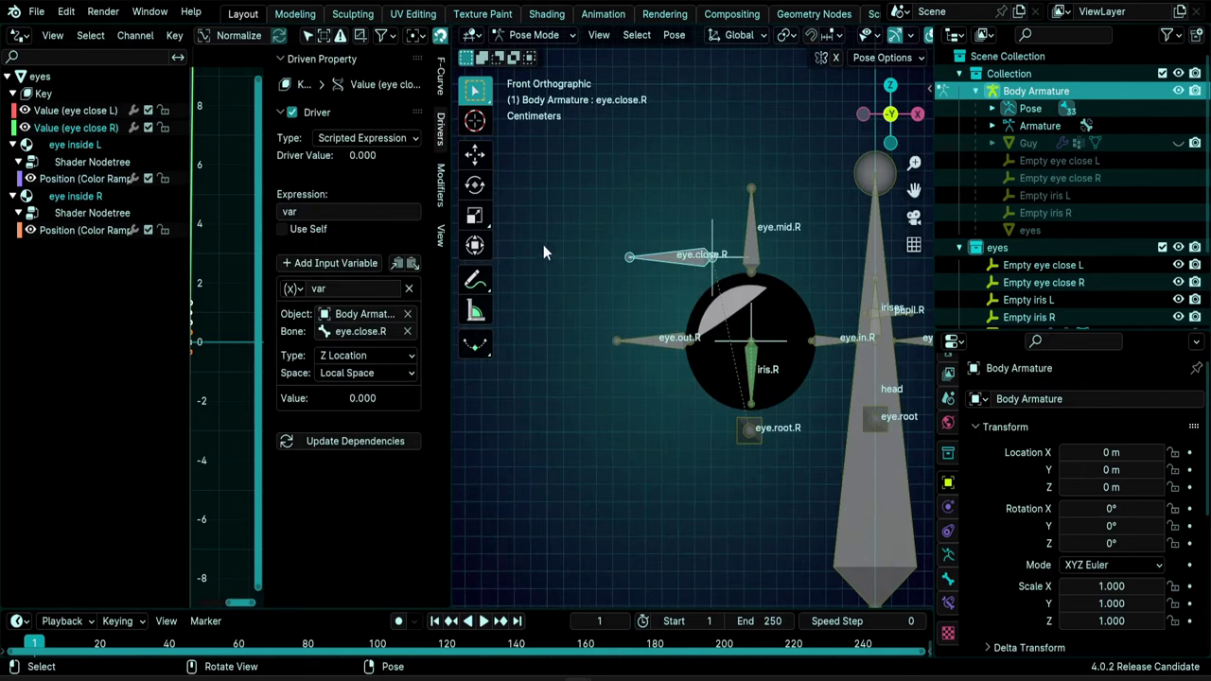
click(316, 212)
text(*10)
key(Return)
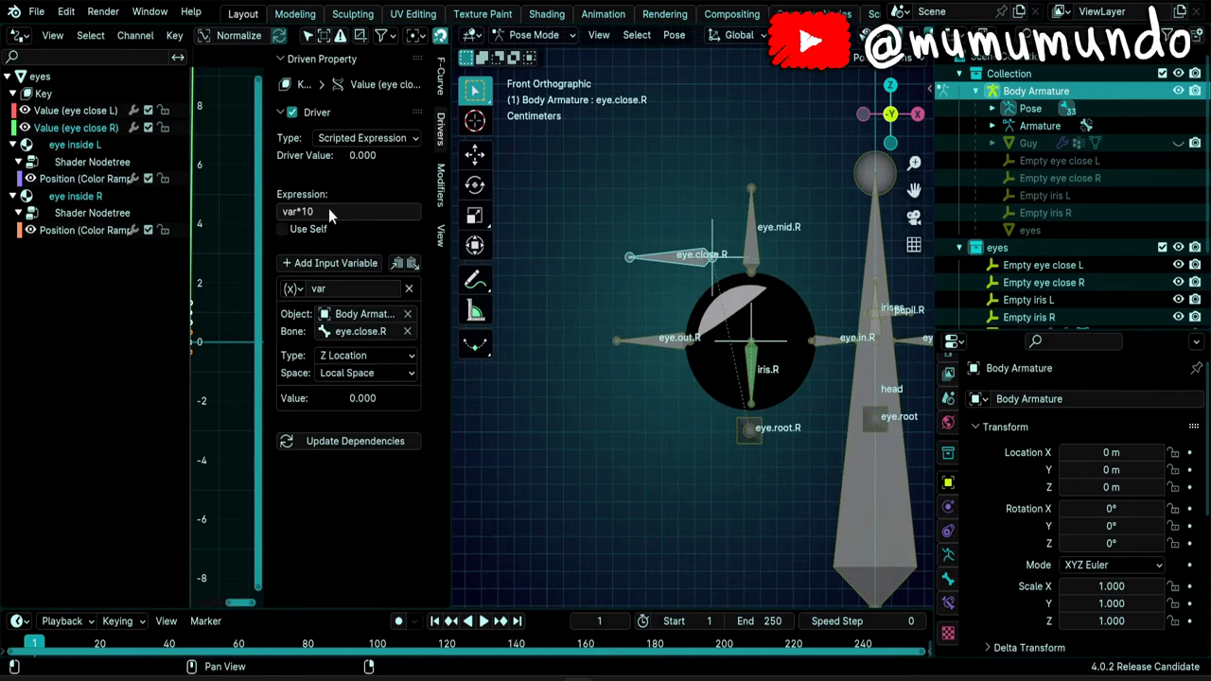
drag(607, 251, 634, 388)
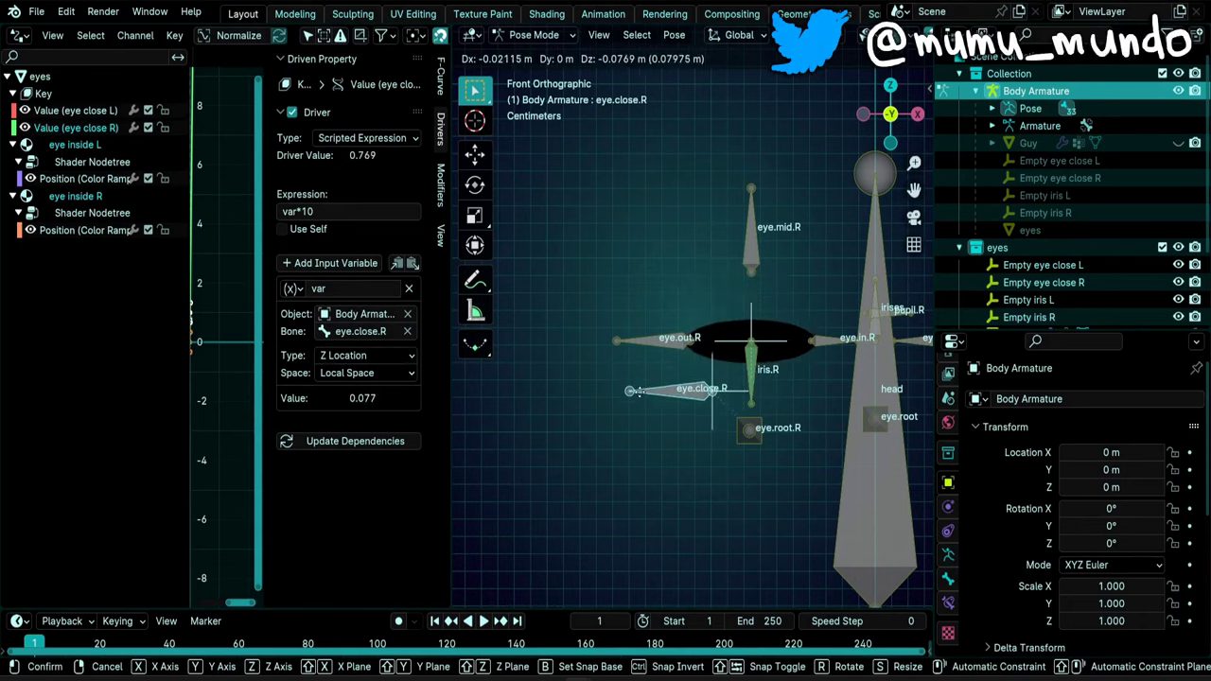
right_click(544, 331)
- Change the Value (eye close R) driver's expression to var*20 and test it with a cancelled trial move of eye.close.R
click(314, 212)
click(303, 212)
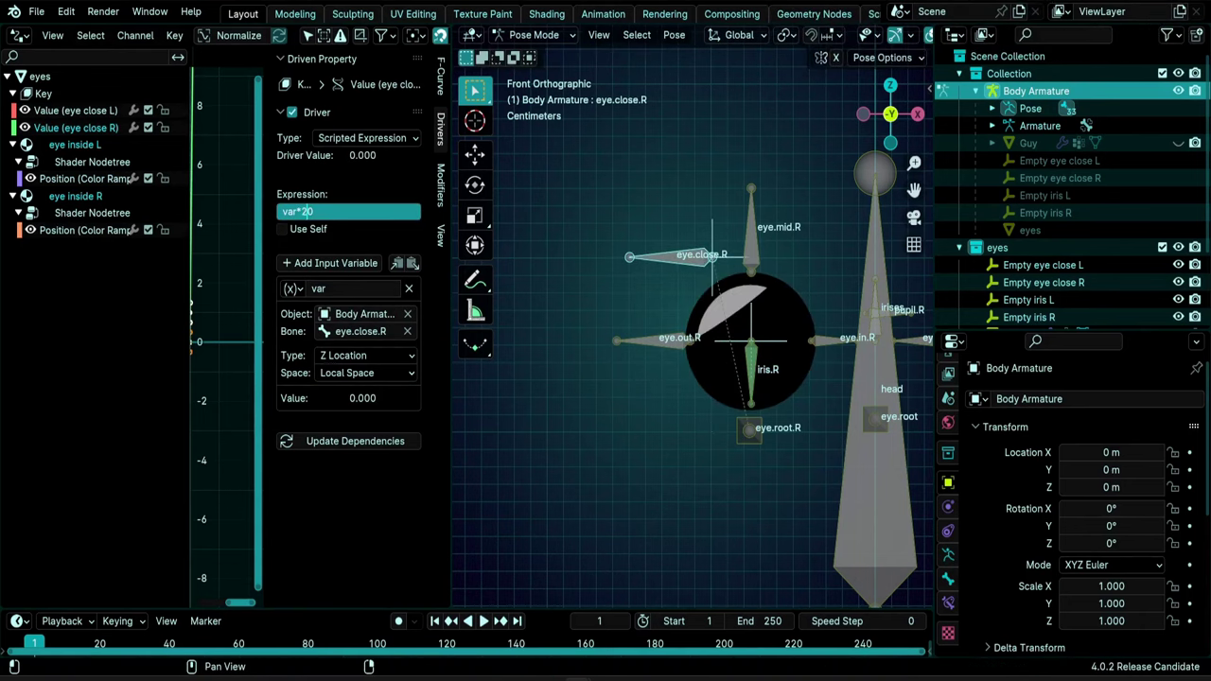
key(Return)
drag(664, 257, 654, 311)
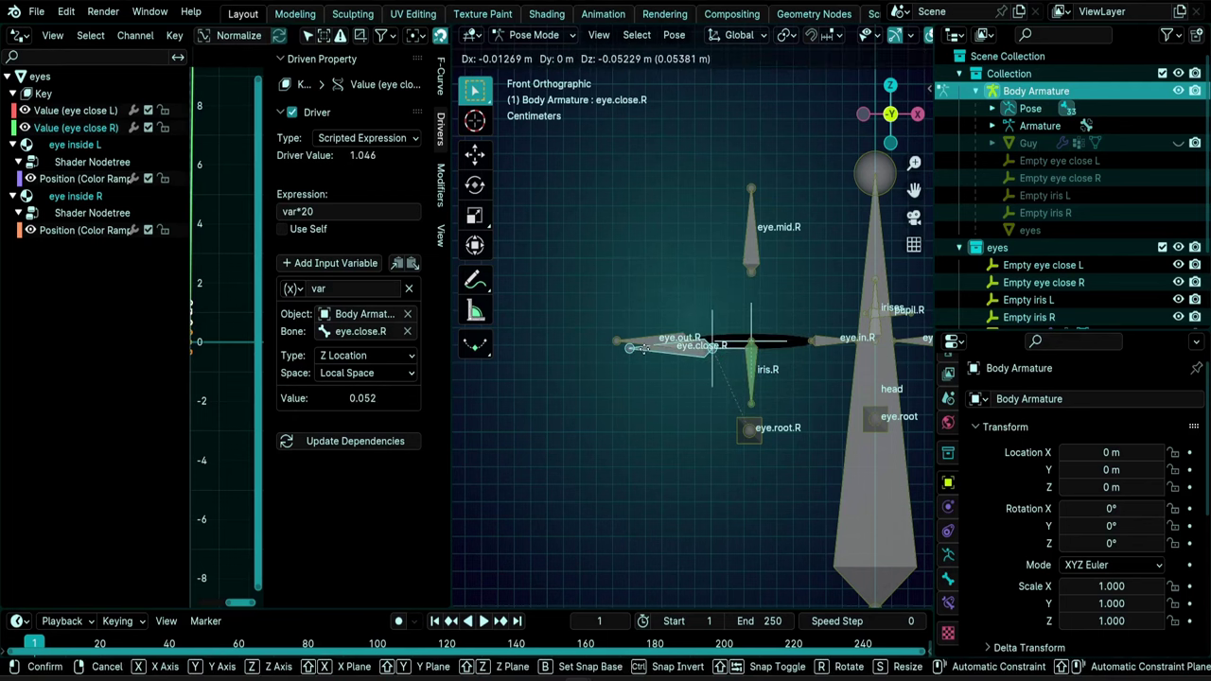
key(Escape)
- Set the expression of the Value (eye close L) driver to var*20
click(94, 113)
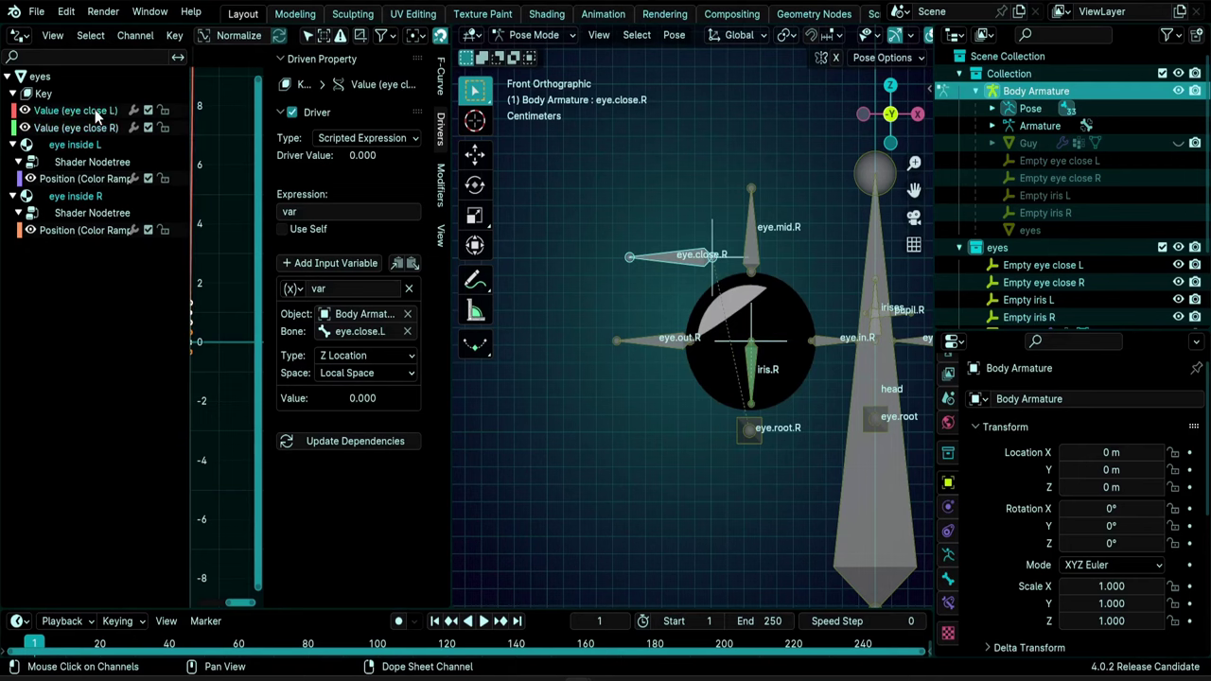
click(312, 212)
key(End)
text(*20)
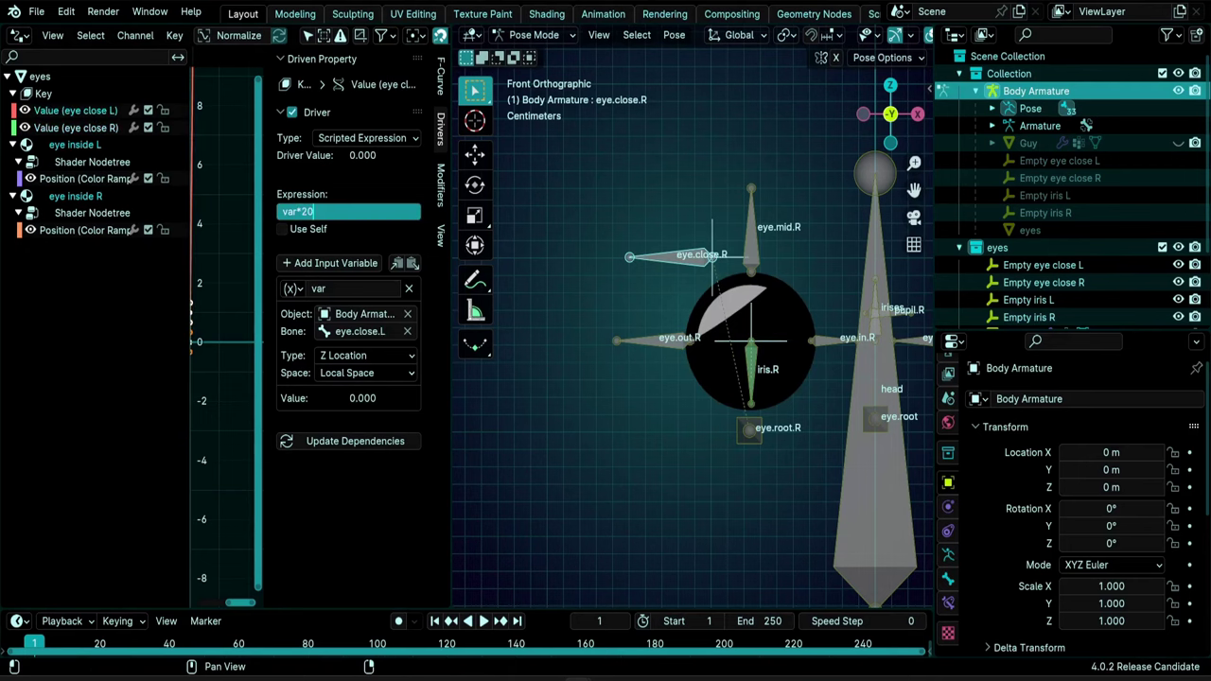
key(Return)
scroll(816, 330, down, 2)
shift+middle_drag(816, 330, 690, 335)
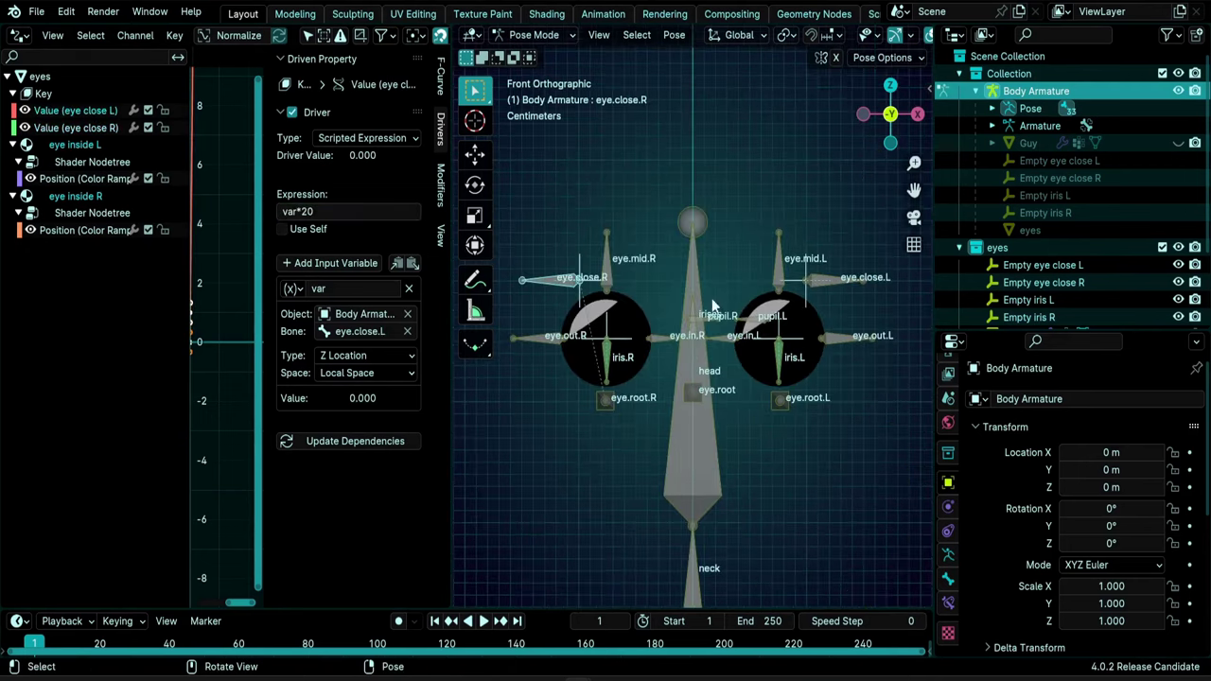
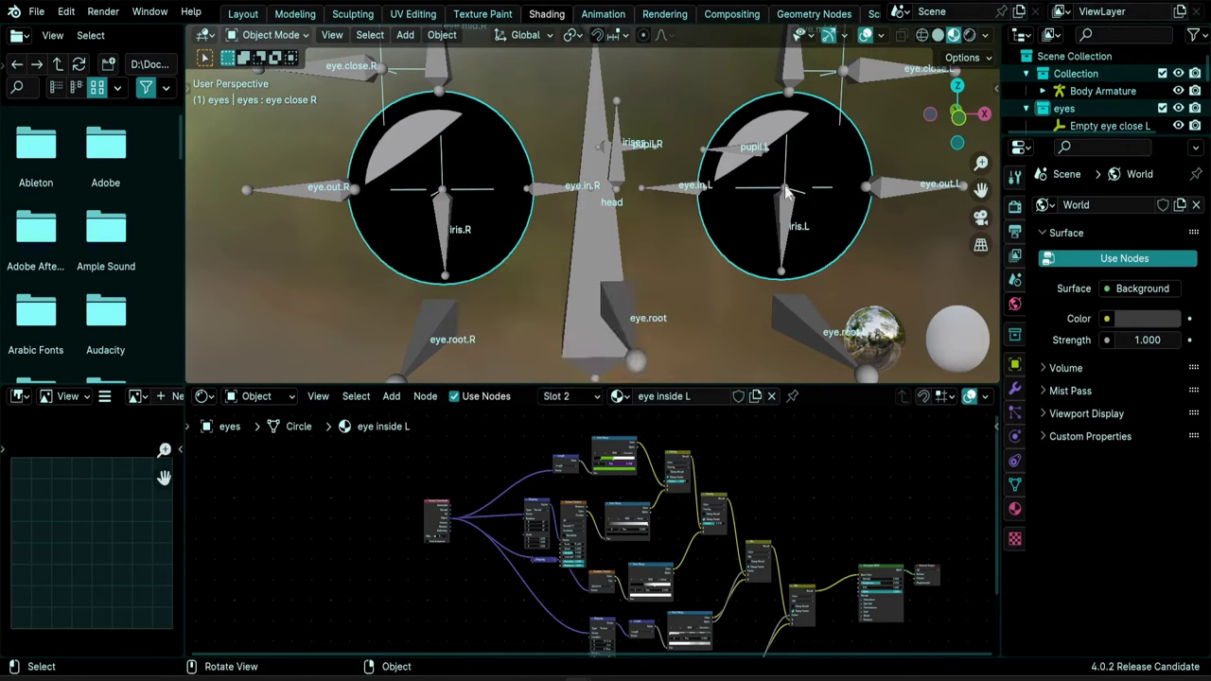
- Add a reroute across the links leaving the Texture Coordinate node's Object output in the eye inside L material
scroll(477, 542, up, 4)
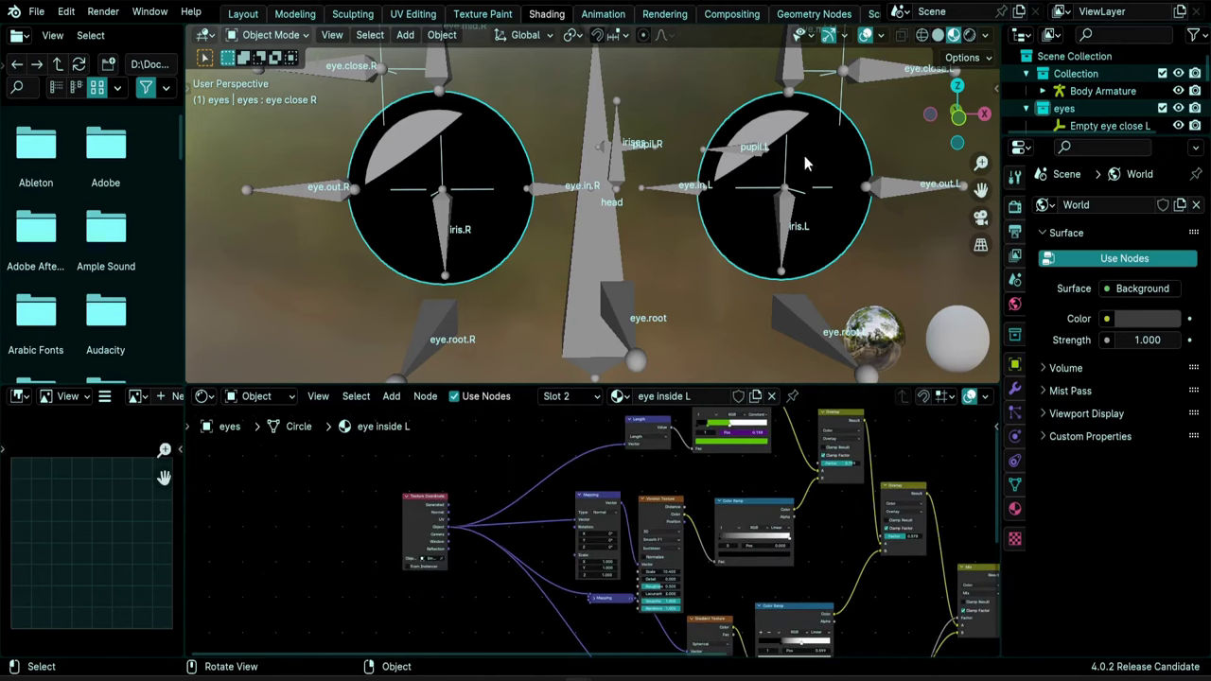
middle_drag(509, 575, 502, 569)
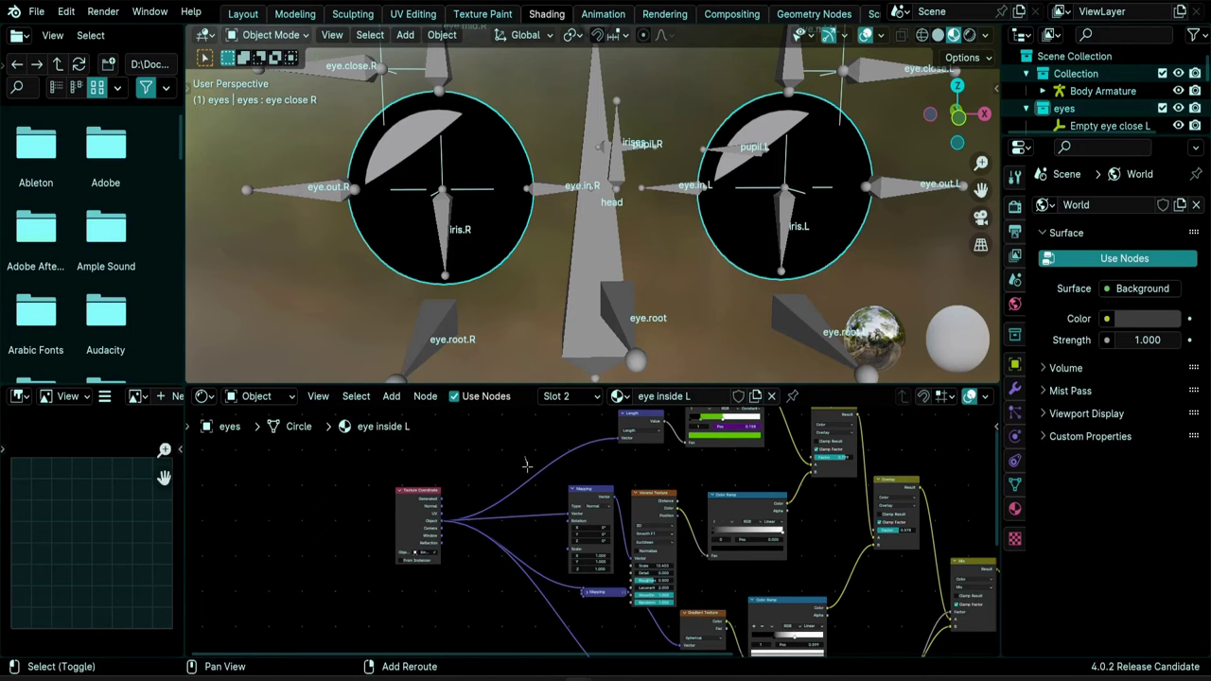
ctrl+right_drag(524, 456, 517, 540)
shift+right_drag(479, 594, 480, 593)
scroll(520, 535, up, 1)
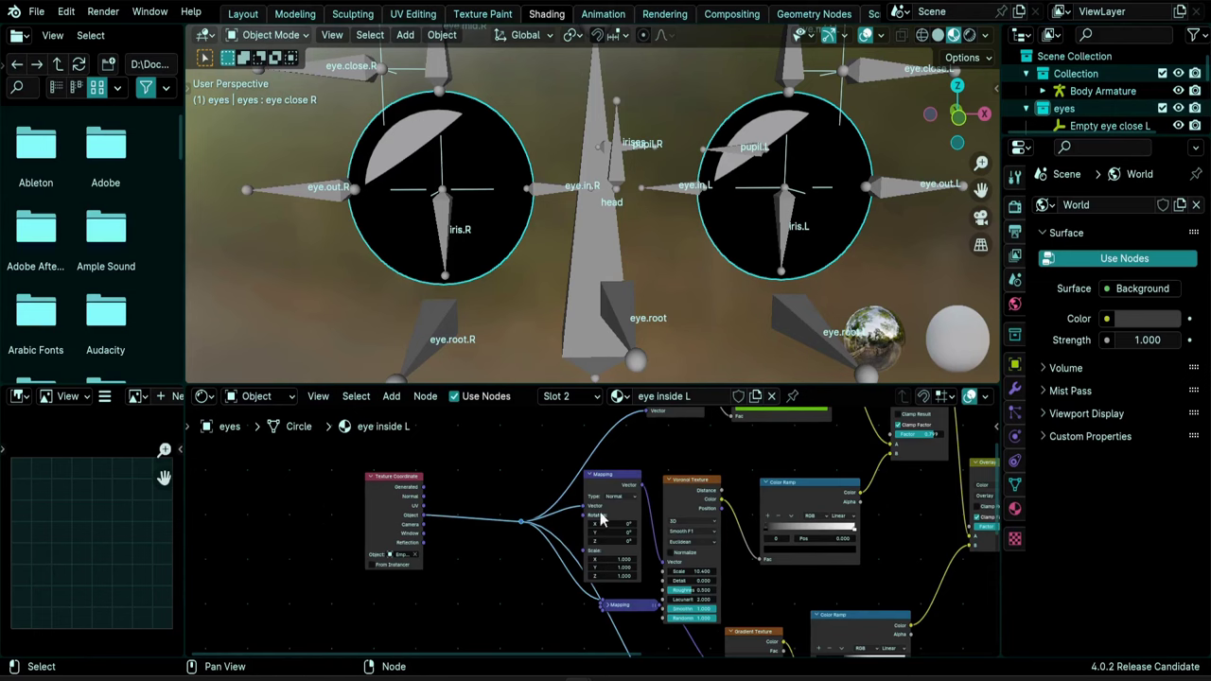
- Duplicate the Mapping node and insert the copy between the Texture Coordinate node and the reroute
click(612, 480)
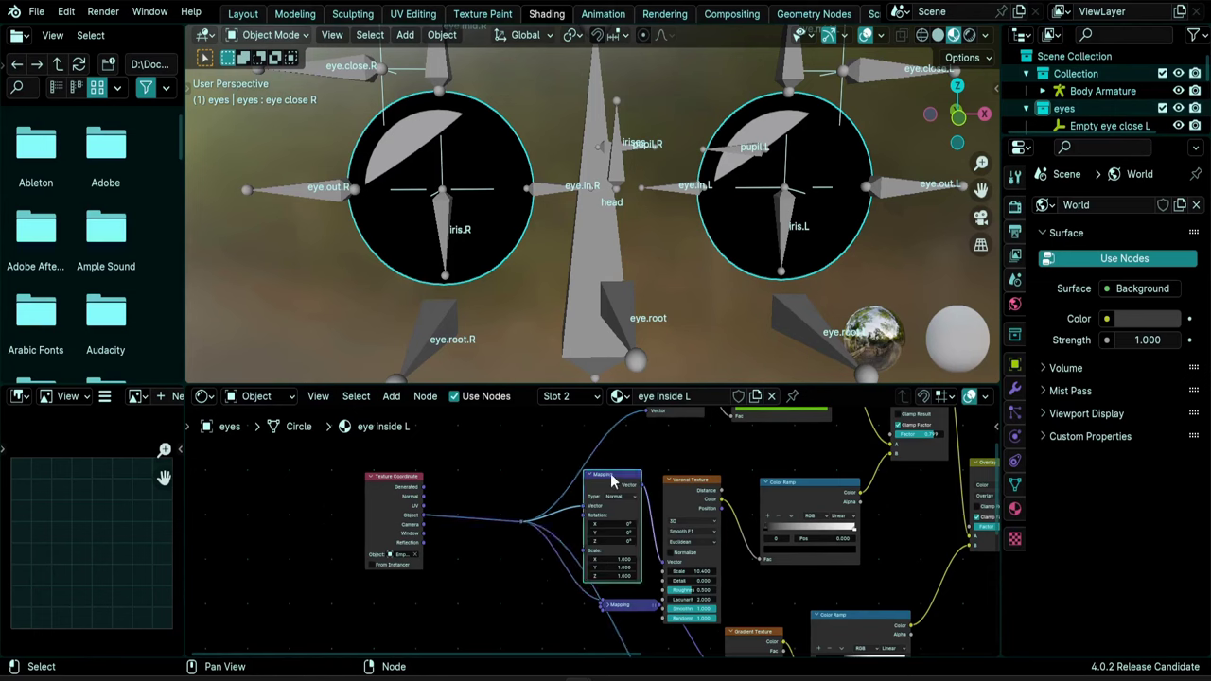
scroll(610, 481, up, 2)
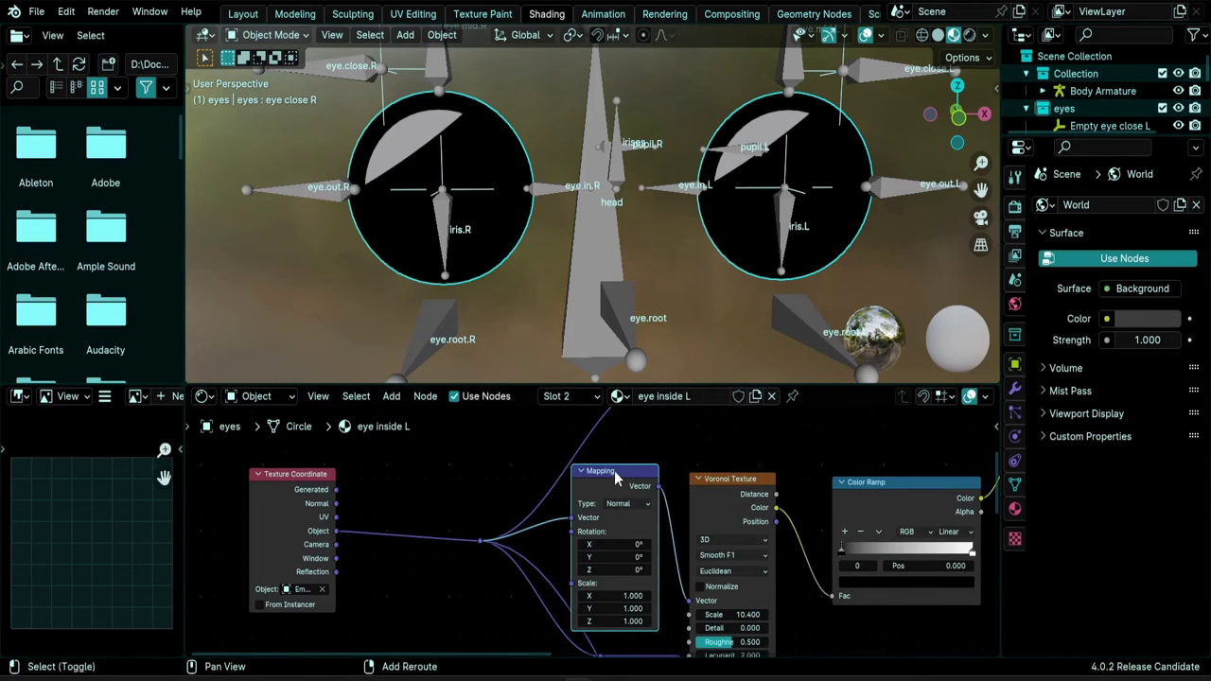
key(shift+d)
click(415, 499)
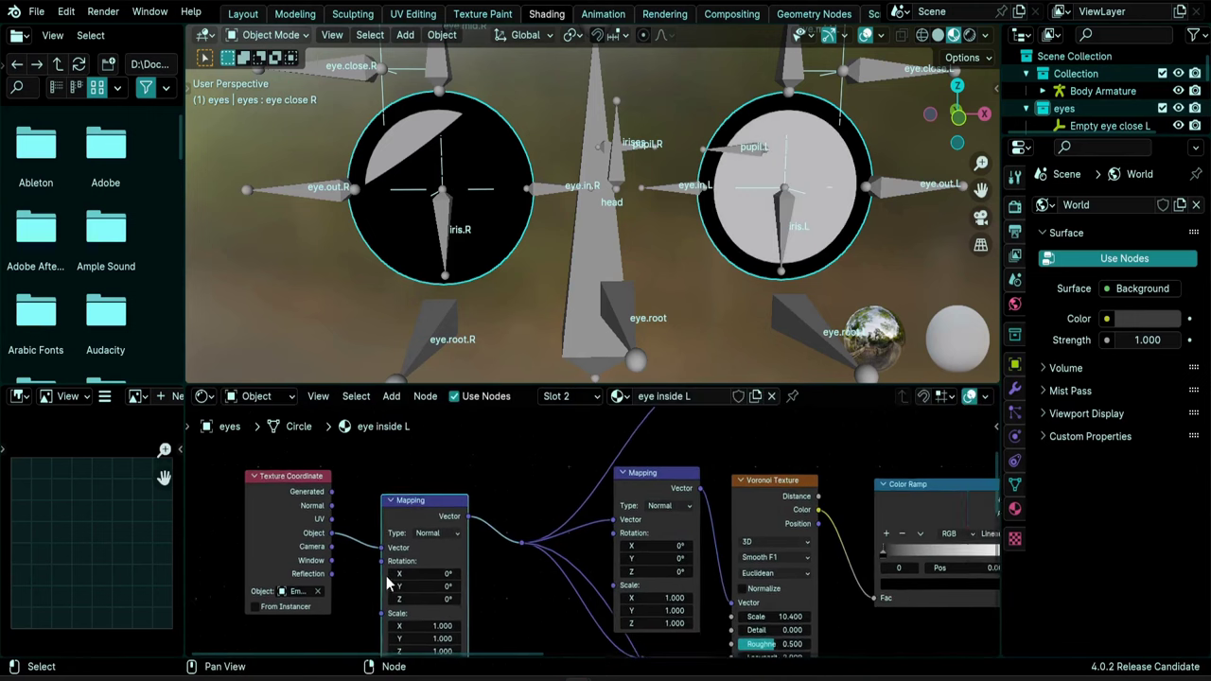
- Set the inserted Mapping node's type to Texture and its X, Y and Z scale to 0.060
middle_drag(491, 572, 559, 527)
click(513, 489)
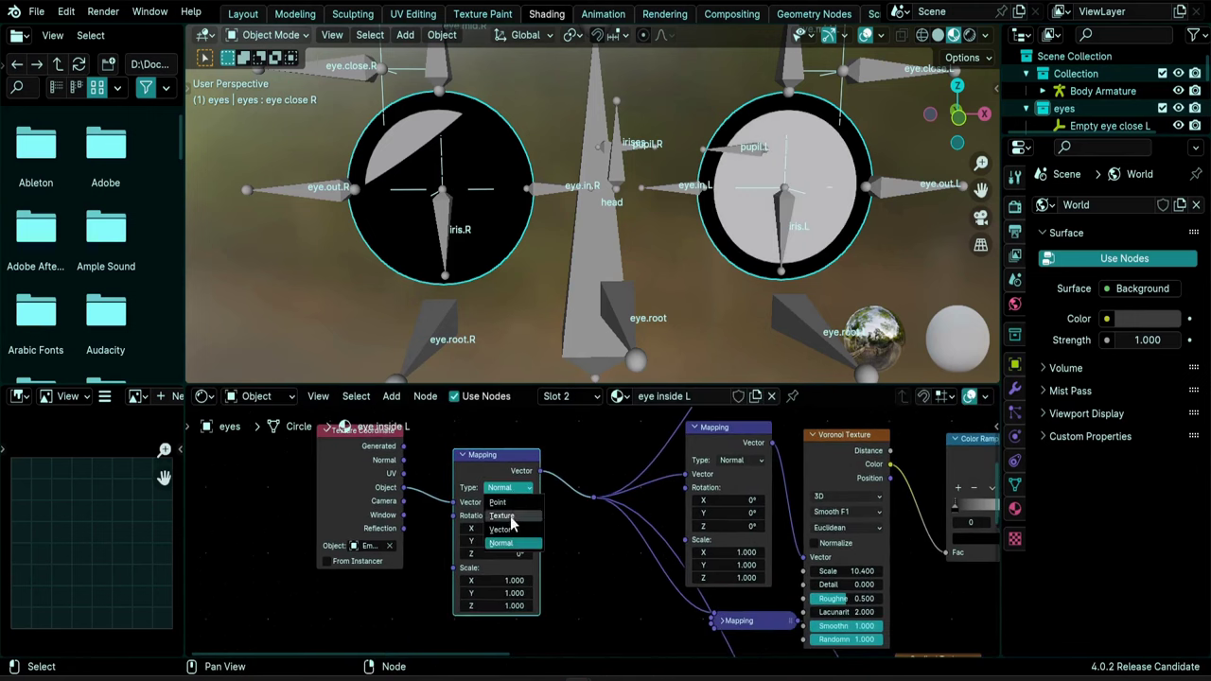
click(510, 516)
scroll(560, 605, down, 1)
scroll(568, 623, up, 4)
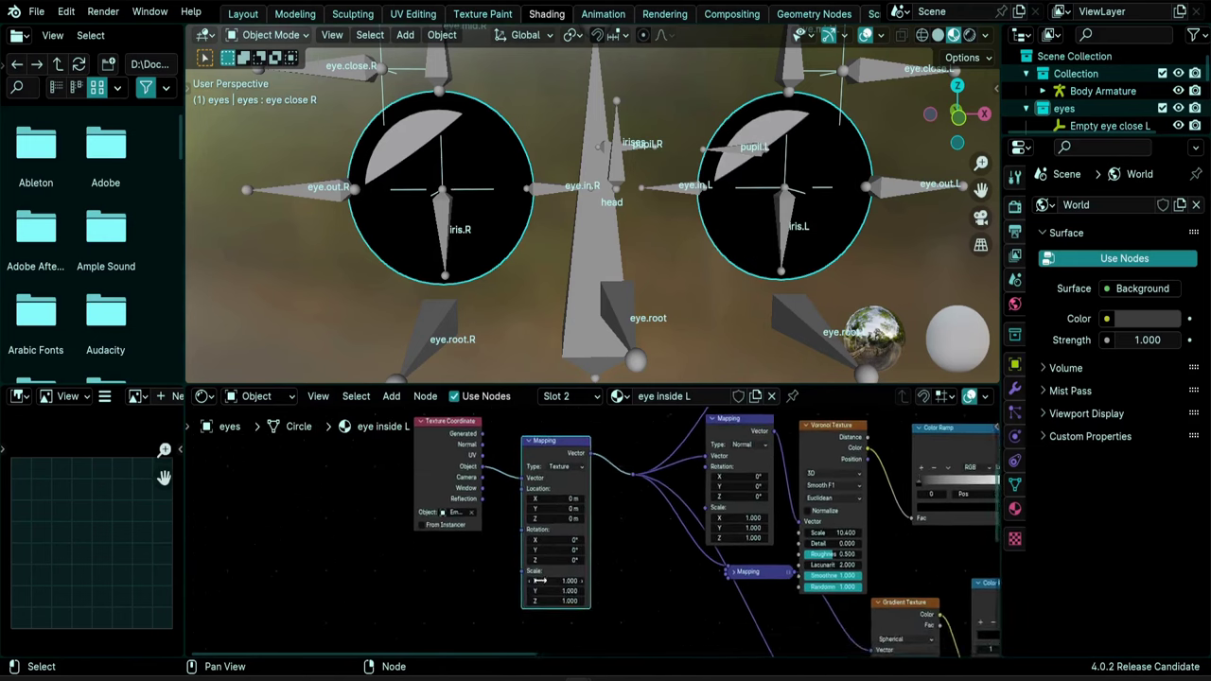
drag(544, 561, 638, 565)
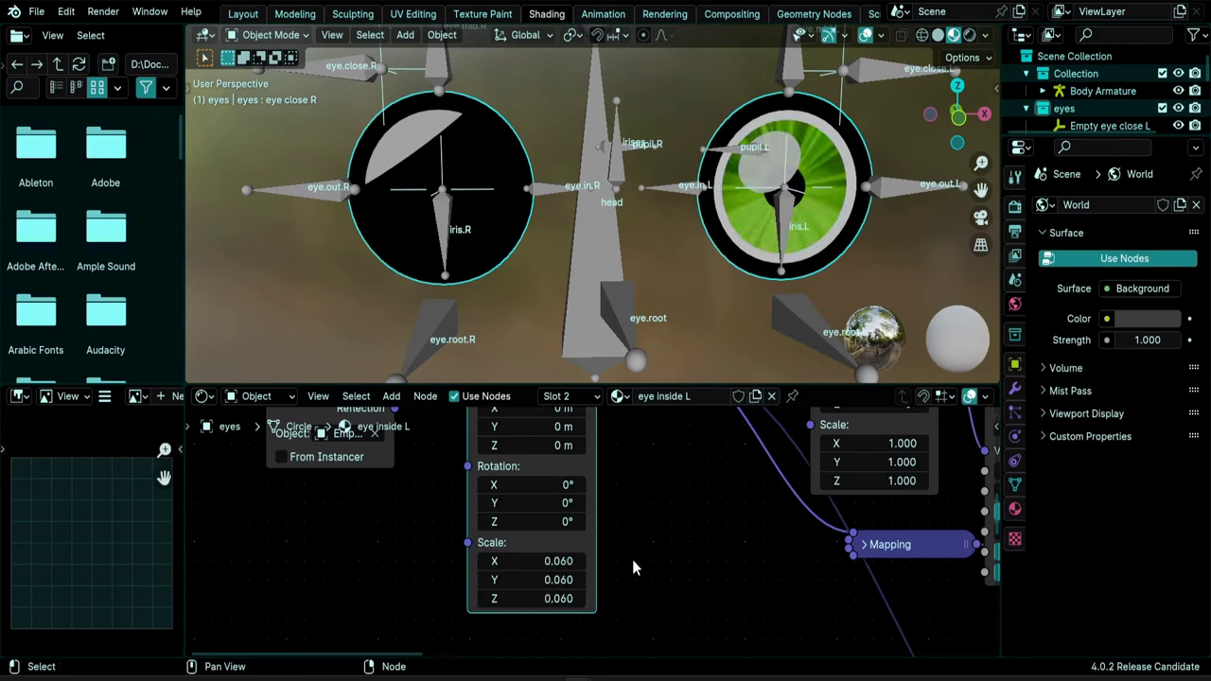
- Connect a new Value node to the inserted Mapping node's Scale input and set it to 0.055
drag(466, 542, 451, 543)
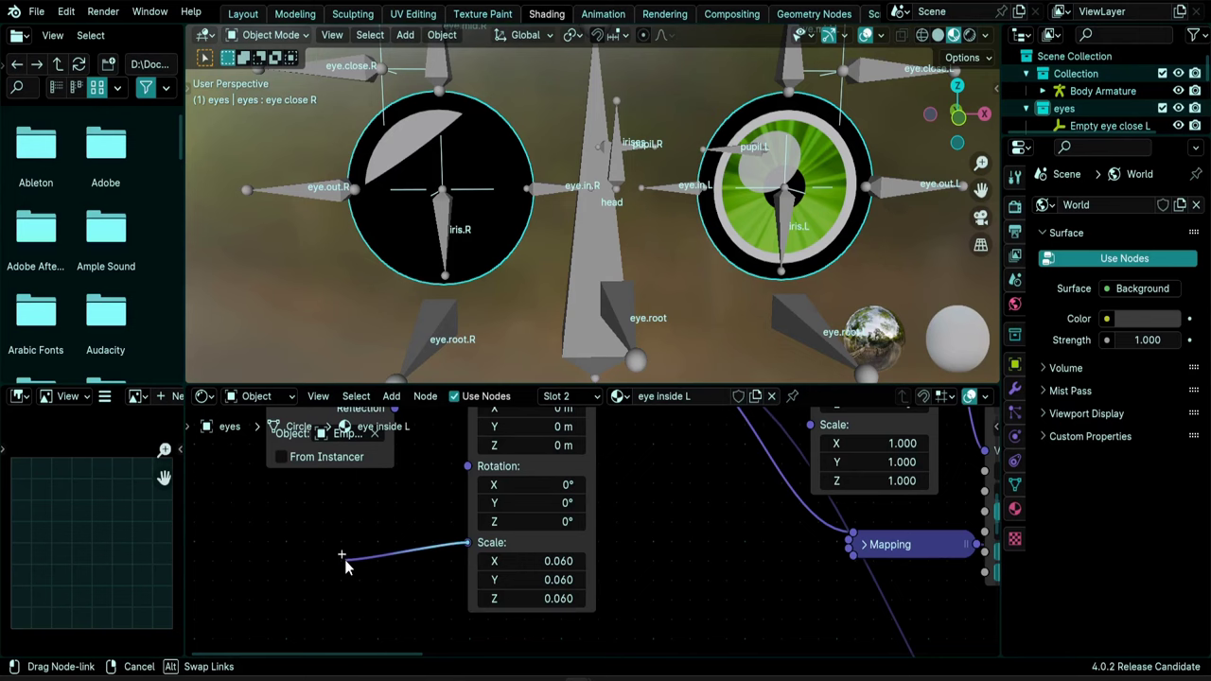
drag(345, 559, 345, 559)
text(valu)
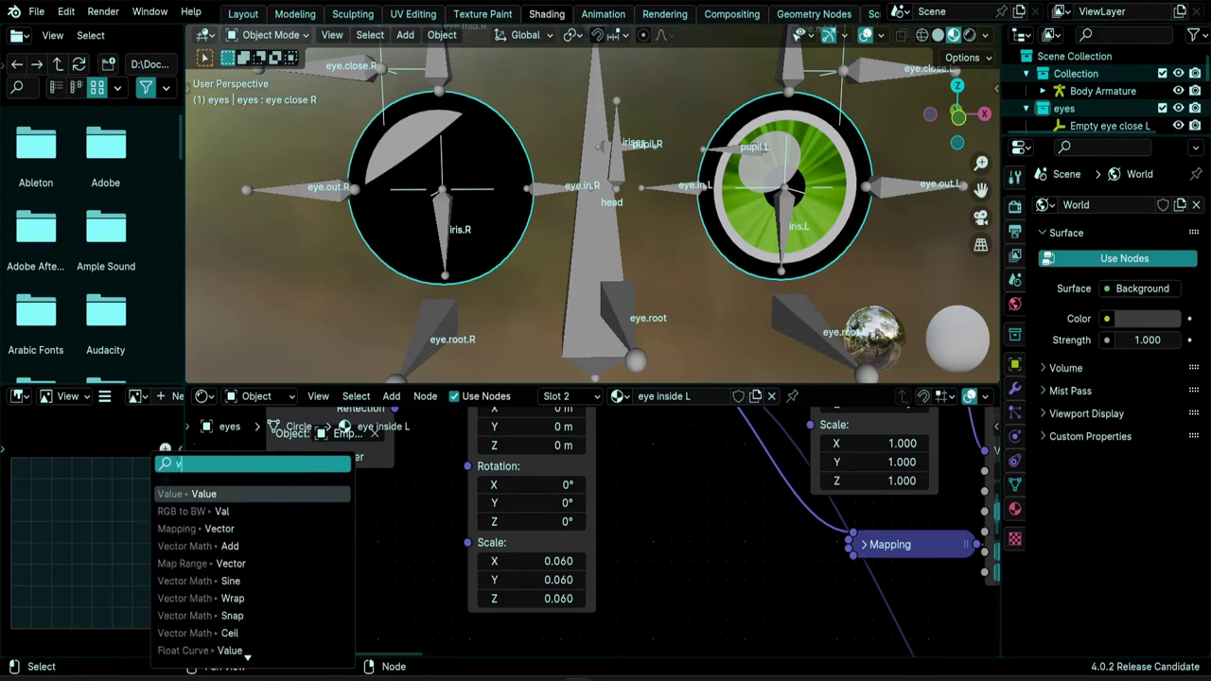
click(252, 494)
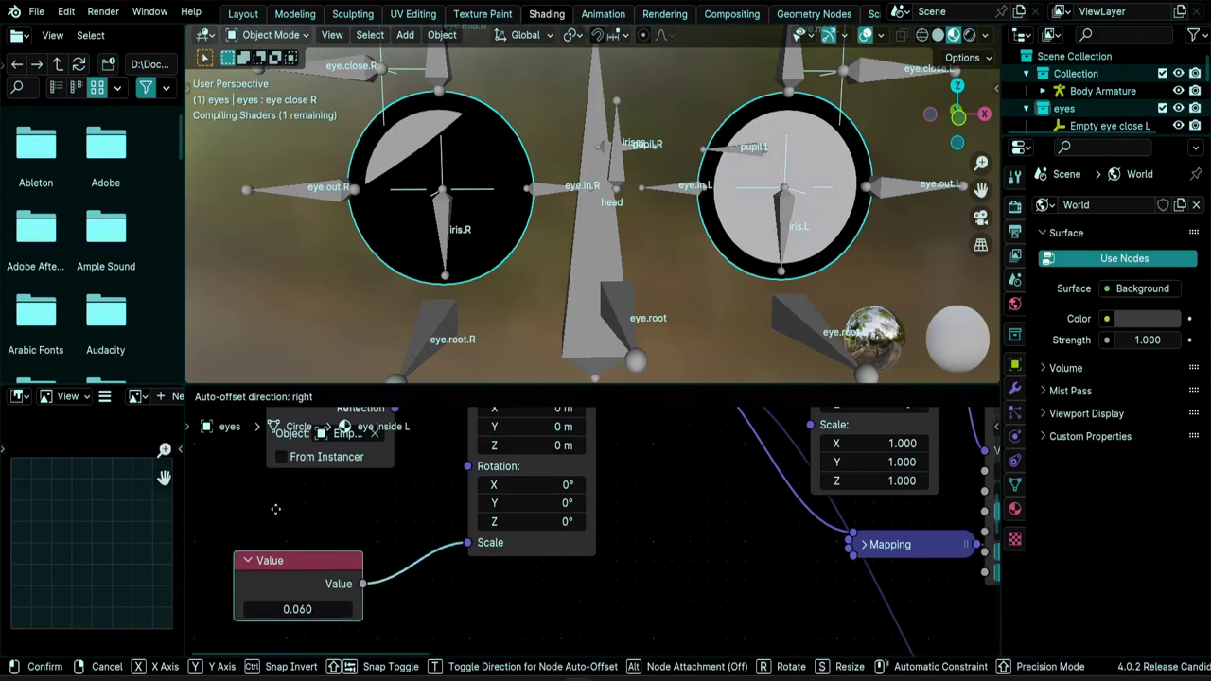
click(459, 537)
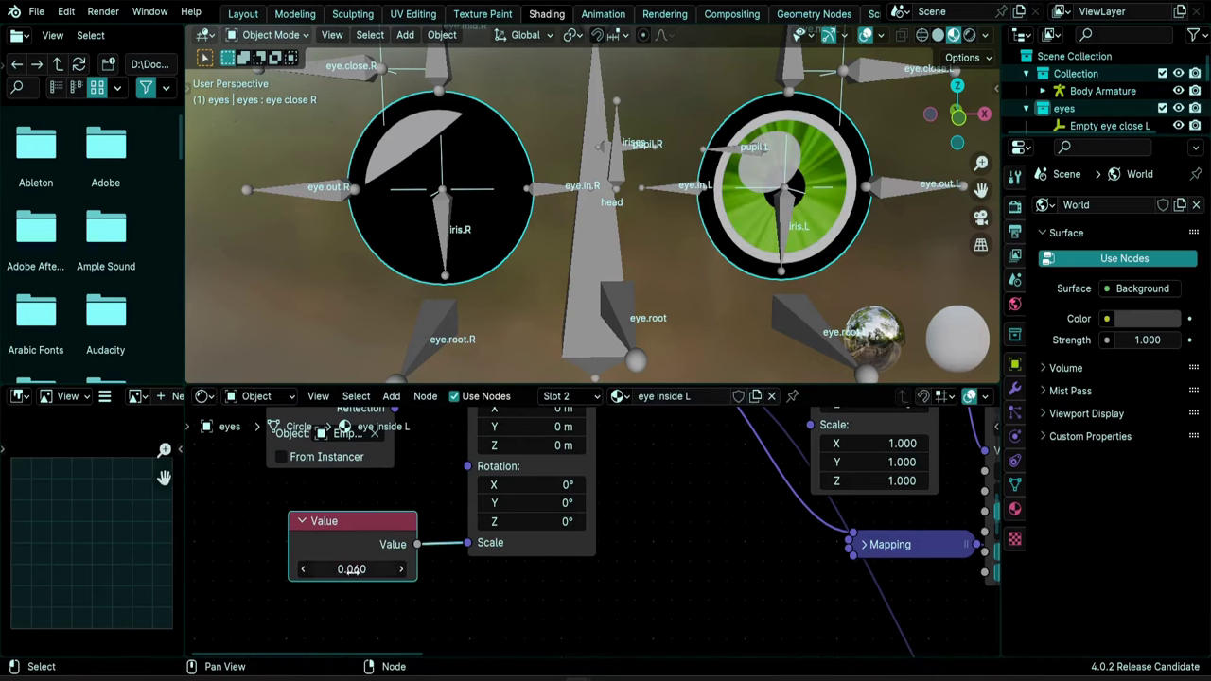
drag(352, 570, 388, 571)
click(378, 571)
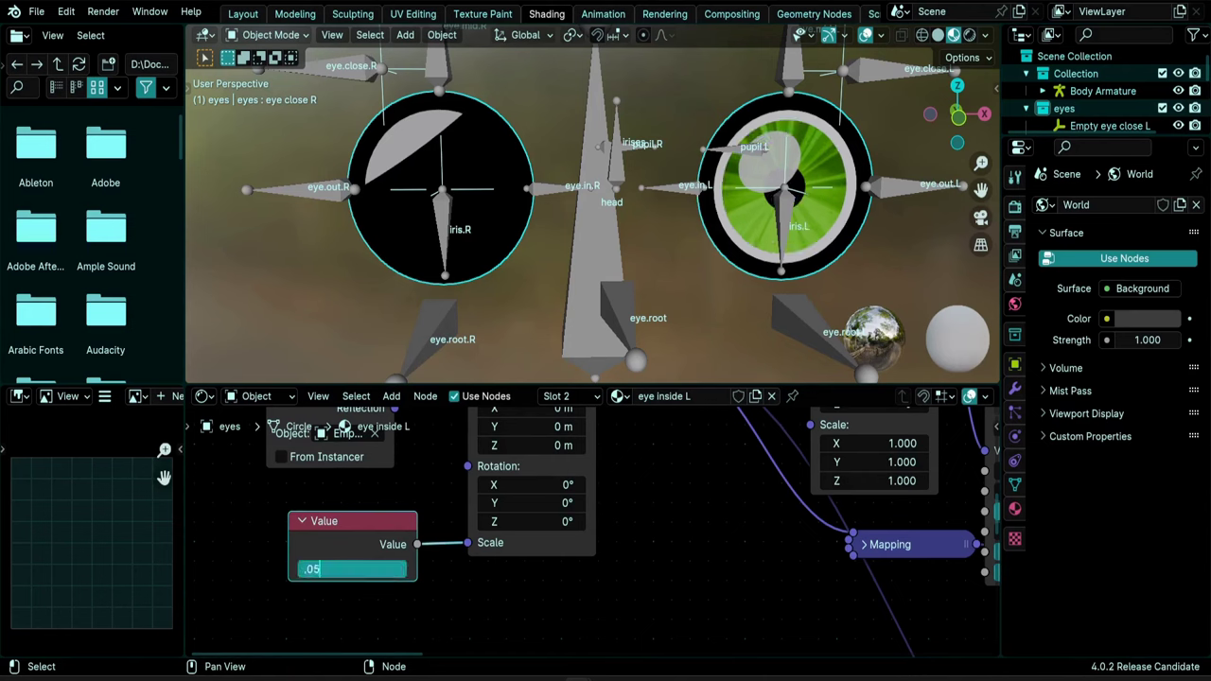
key(Return)
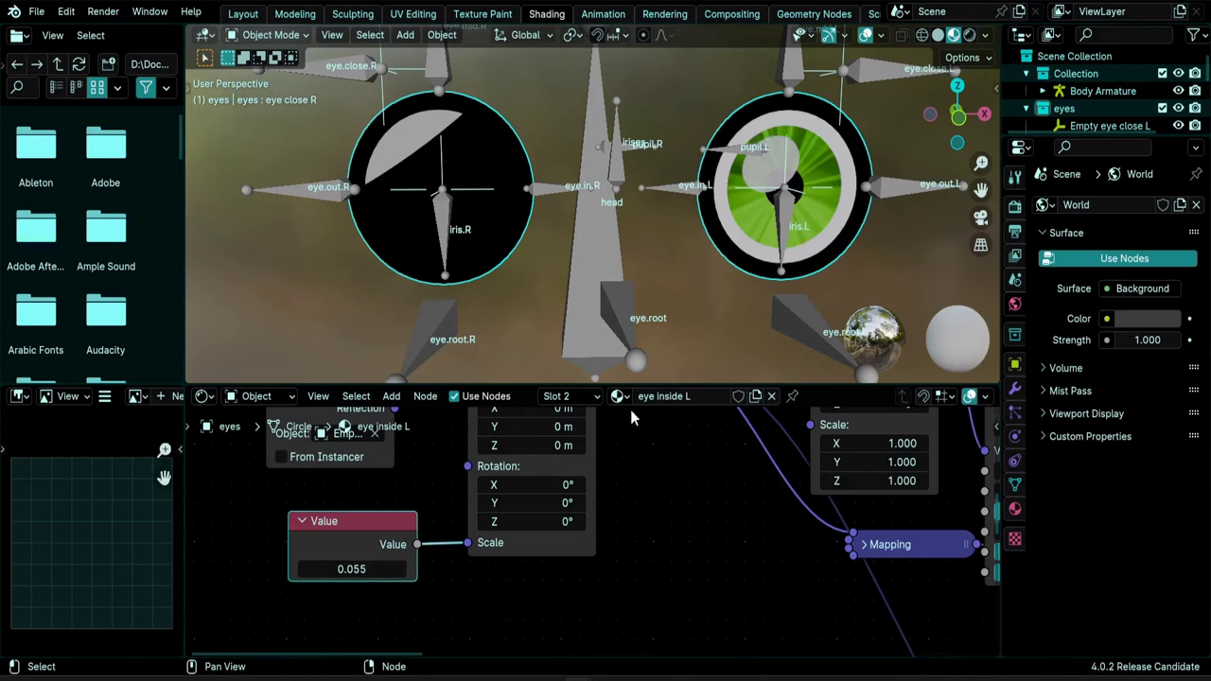
- Open the eye inside R material and add a reroute across the links leaving the Texture Coordinate node's Object output
click(564, 399)
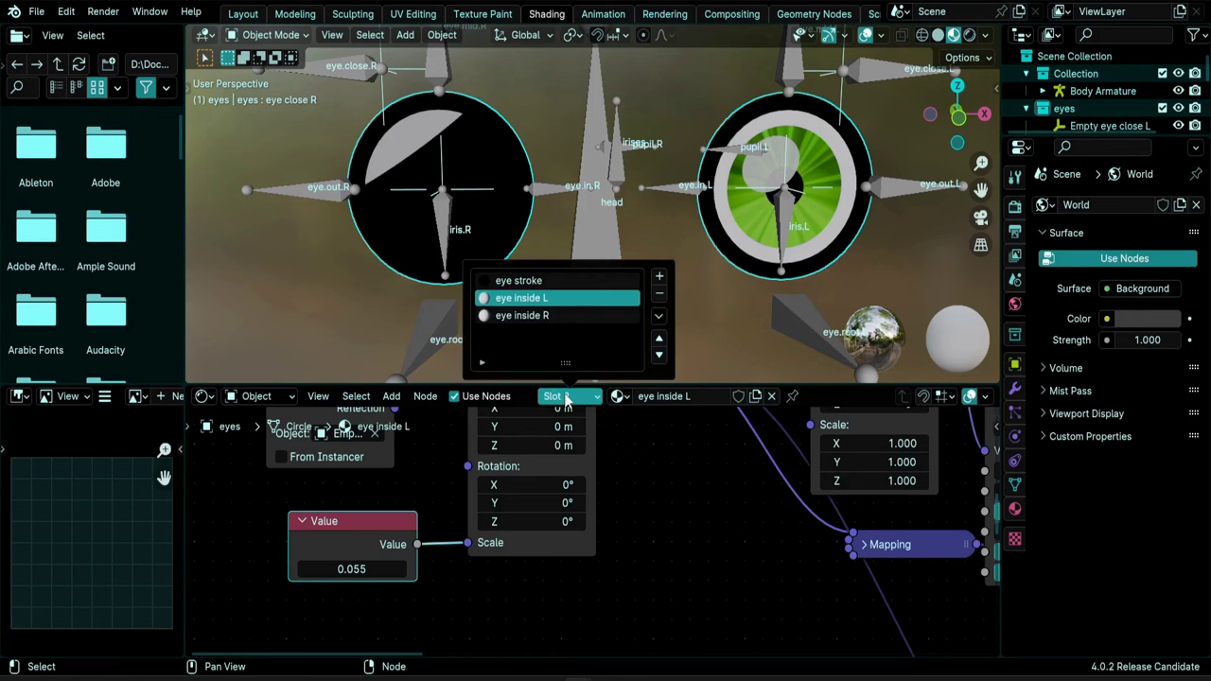
click(544, 318)
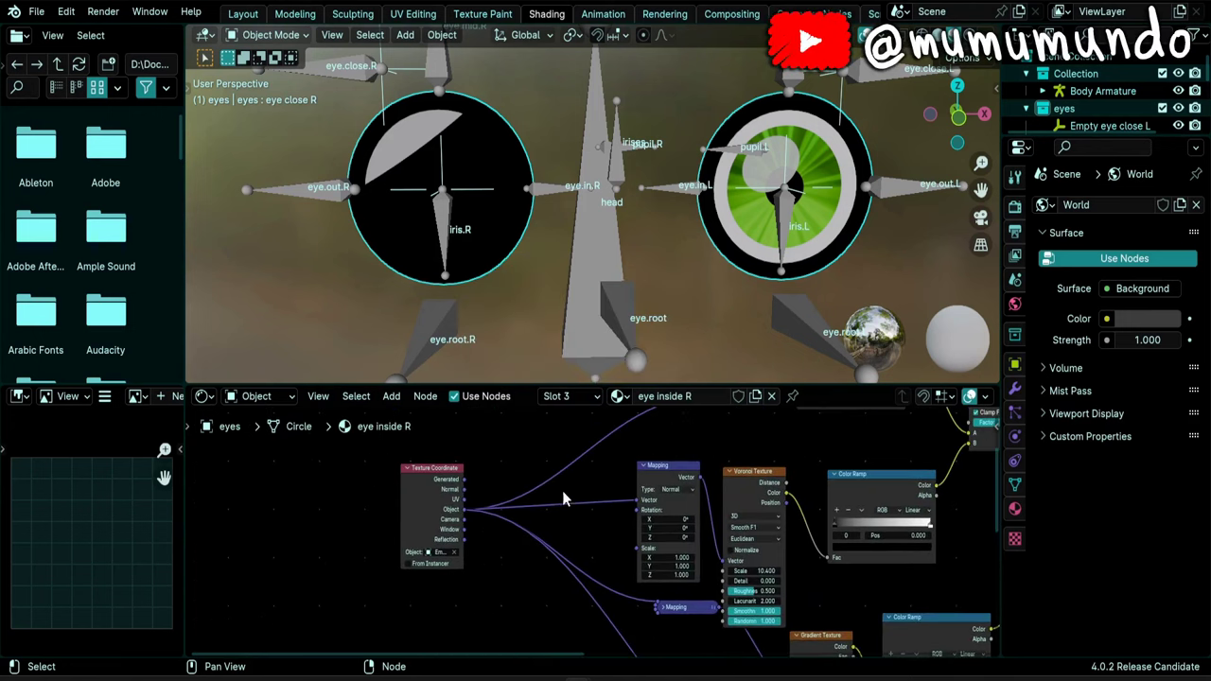
mouse_move(567, 425)
shift+right_down()
mouse_move(579, 515)
mouse_move(551, 600)
shift+right_up()
- Duplicate the Mapping node, insert the copy between the Texture Coordinate node and the reroute, and set its type to Texture
click(678, 471)
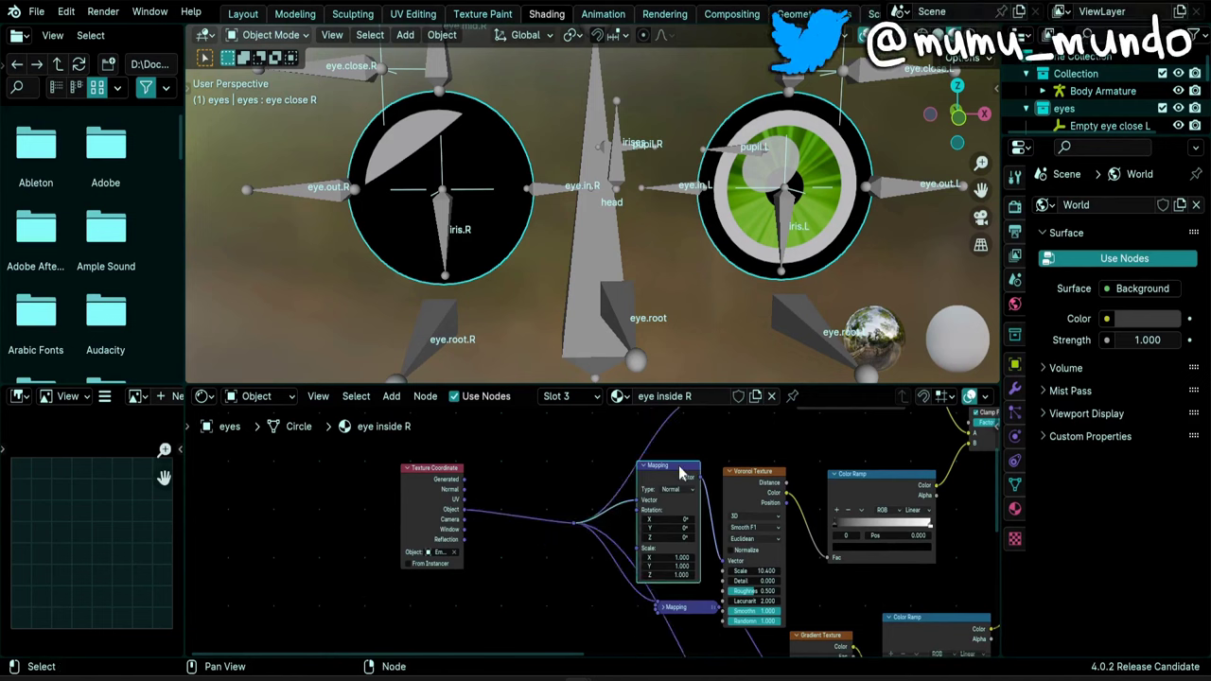
key(shift+d)
click(541, 493)
scroll(510, 522, up, 3)
click(547, 505)
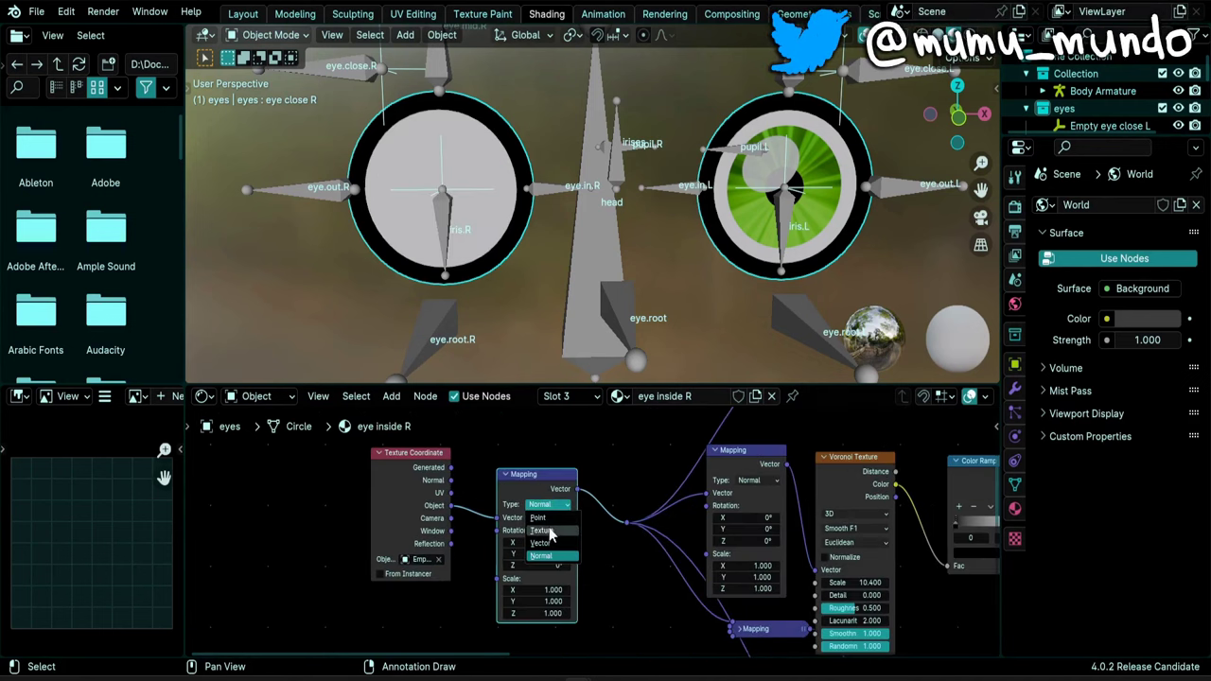
click(550, 532)
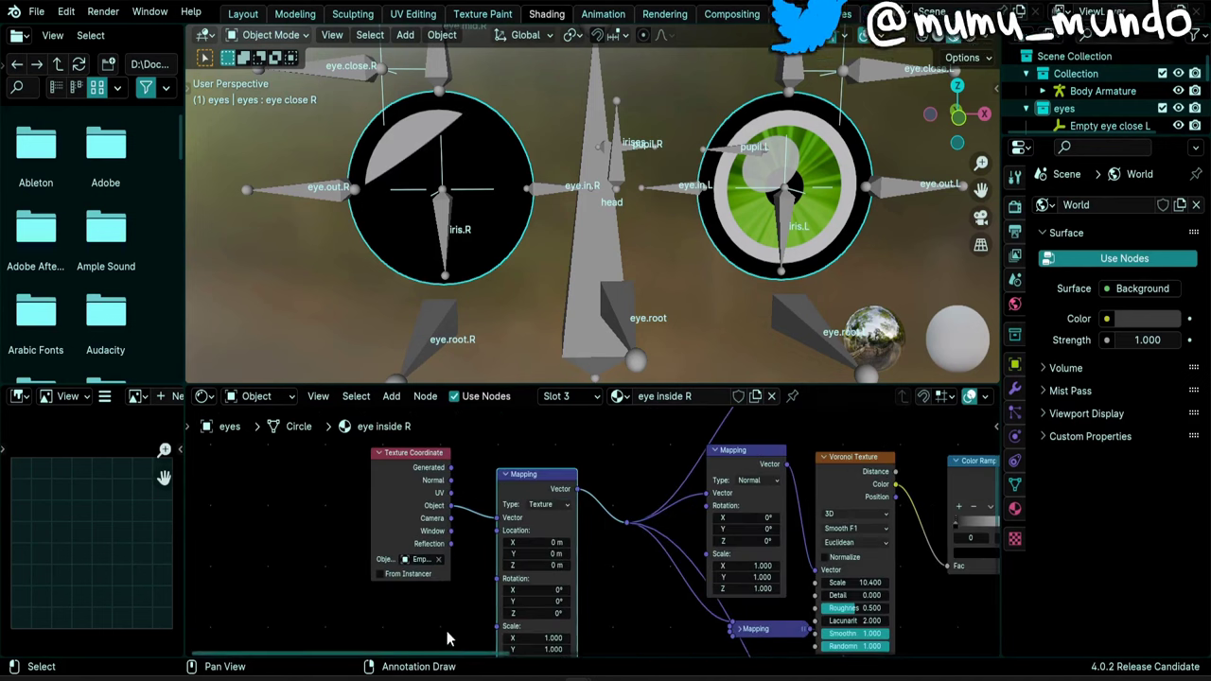
- Connect a new Value node to the Scale input of the inserted Mapping node in eye inside R, set to 0.055
middle_drag(448, 638, 505, 567)
drag(552, 557, 502, 565)
text(valu)
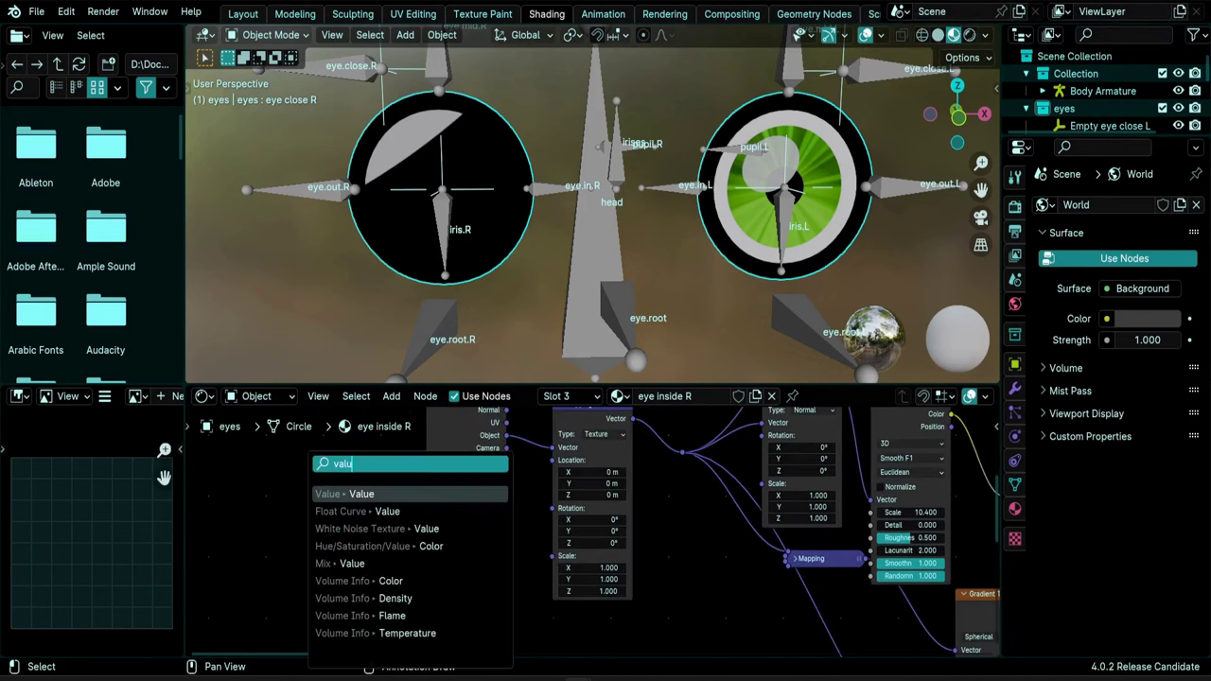
key(Return)
click(510, 545)
double_click(471, 570)
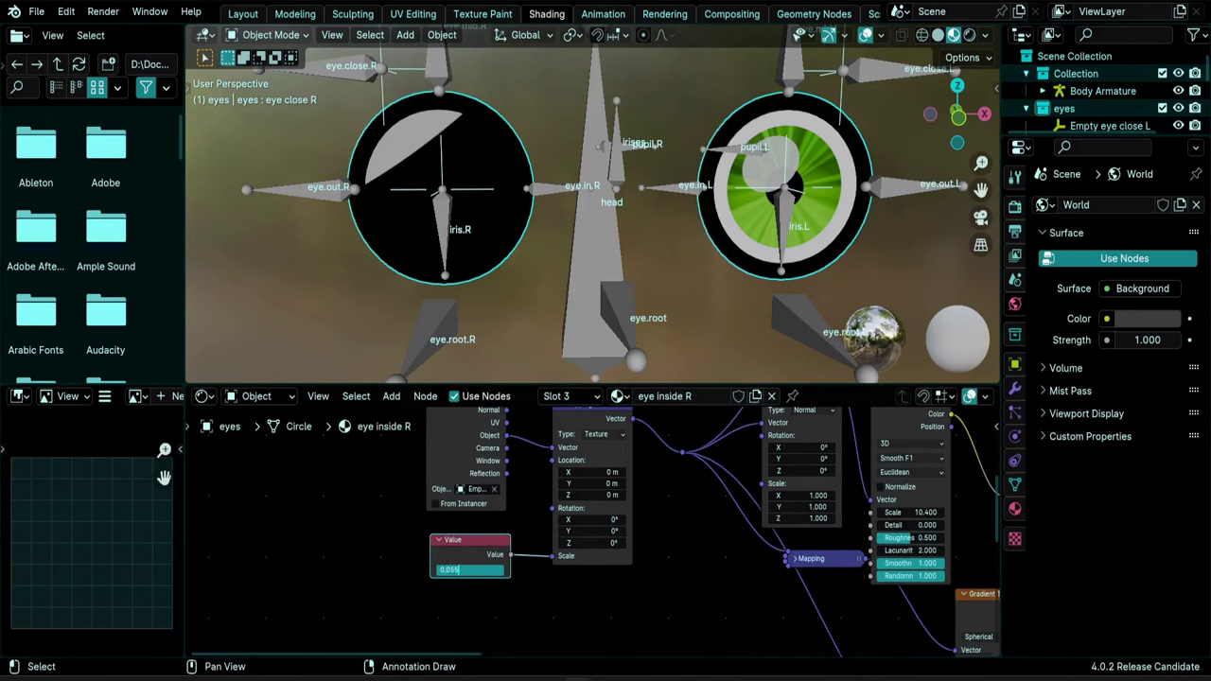
key(Return)
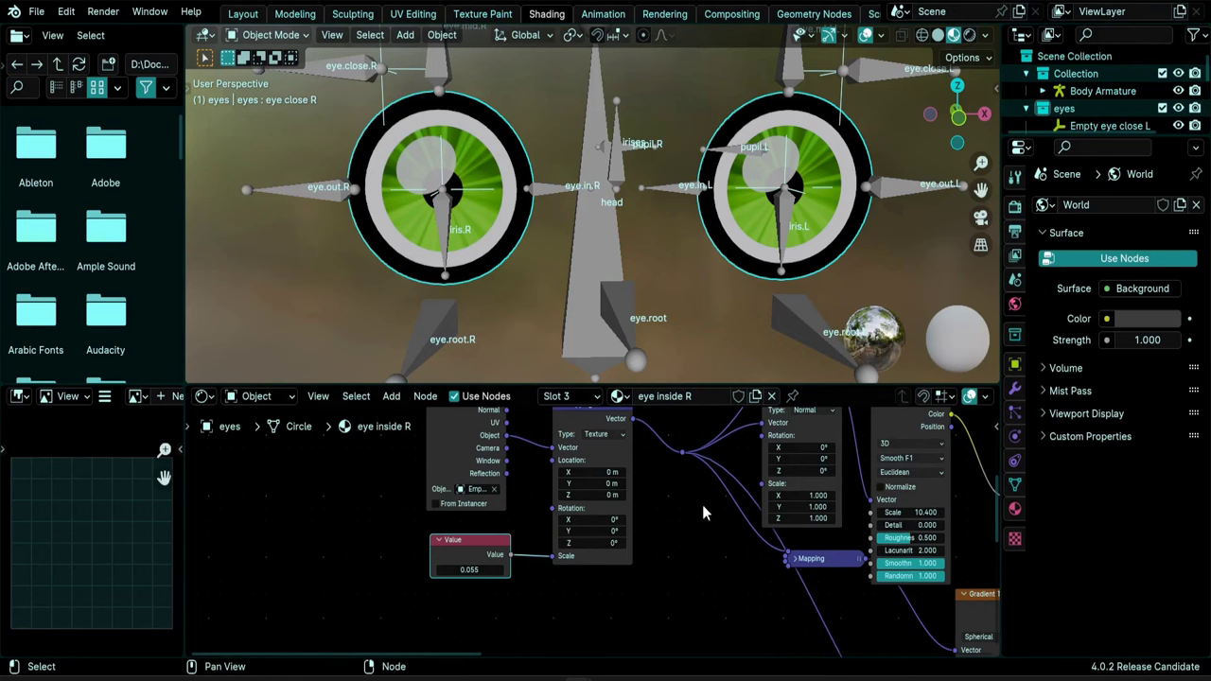
- In front view, put the Body Armature in Pose Mode and move the eye.close.R bone down to close the right eye
middle_drag(564, 227, 559, 193)
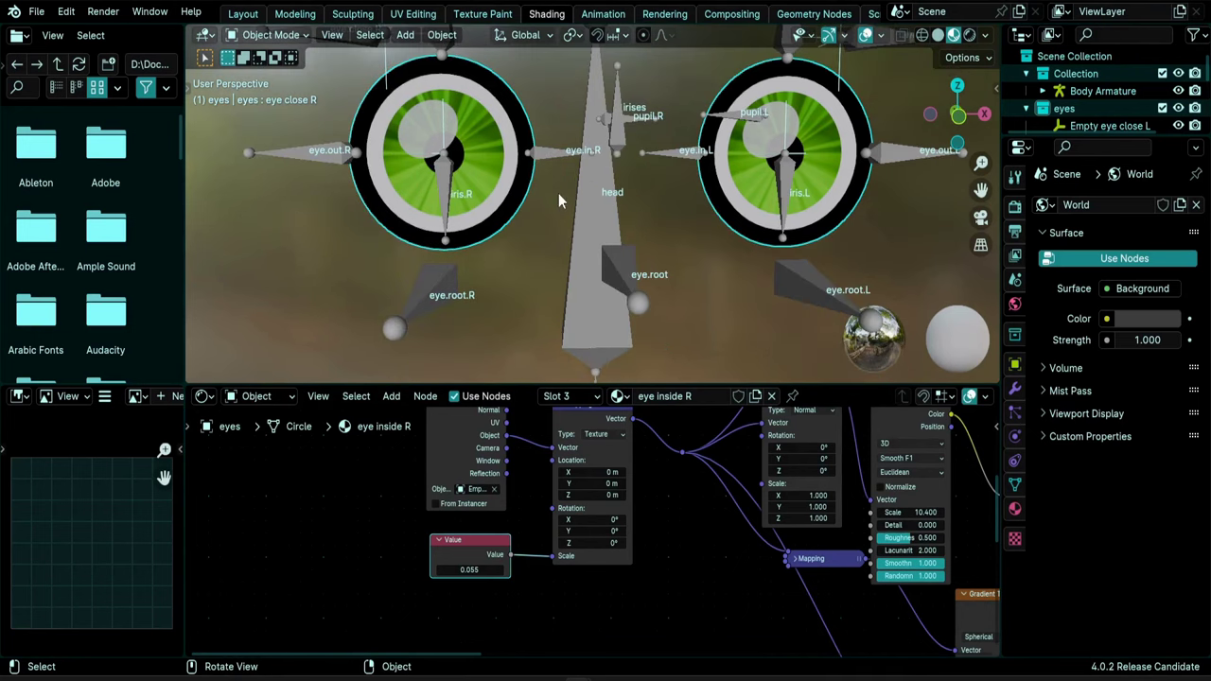
key(KP_1)
scroll(438, 172, up, 5)
shift+middle_drag(687, 93, 549, 220)
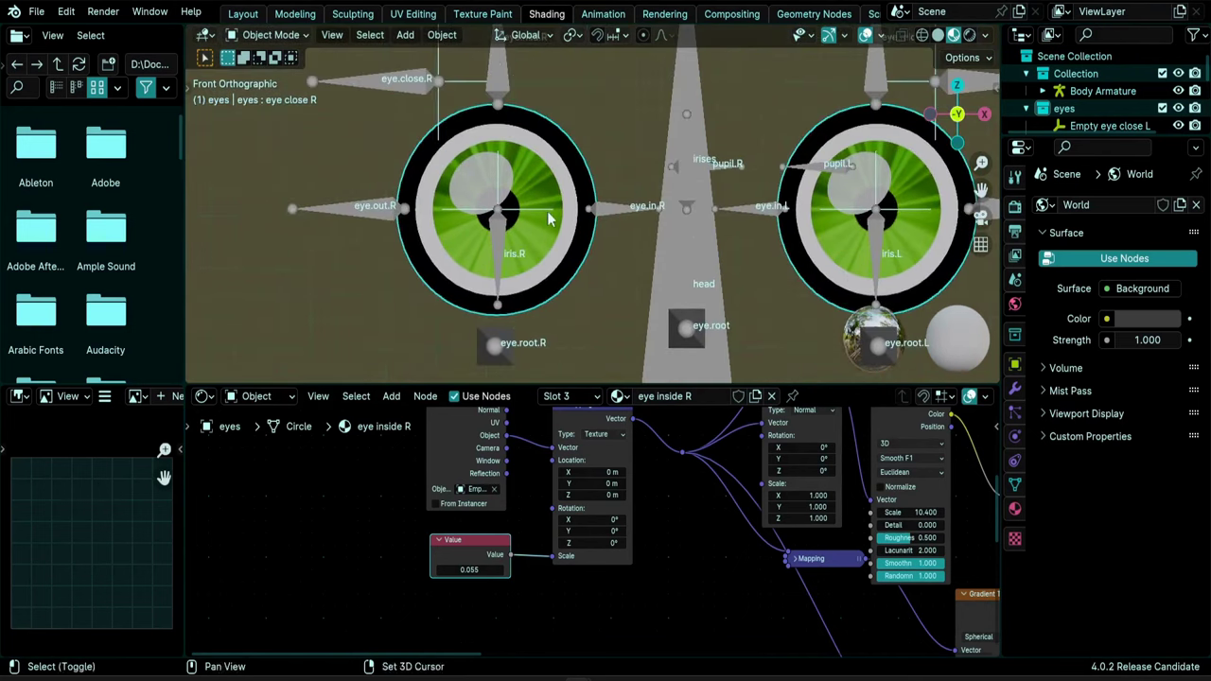
click(400, 88)
key(ctrl+Tab)
key(g)
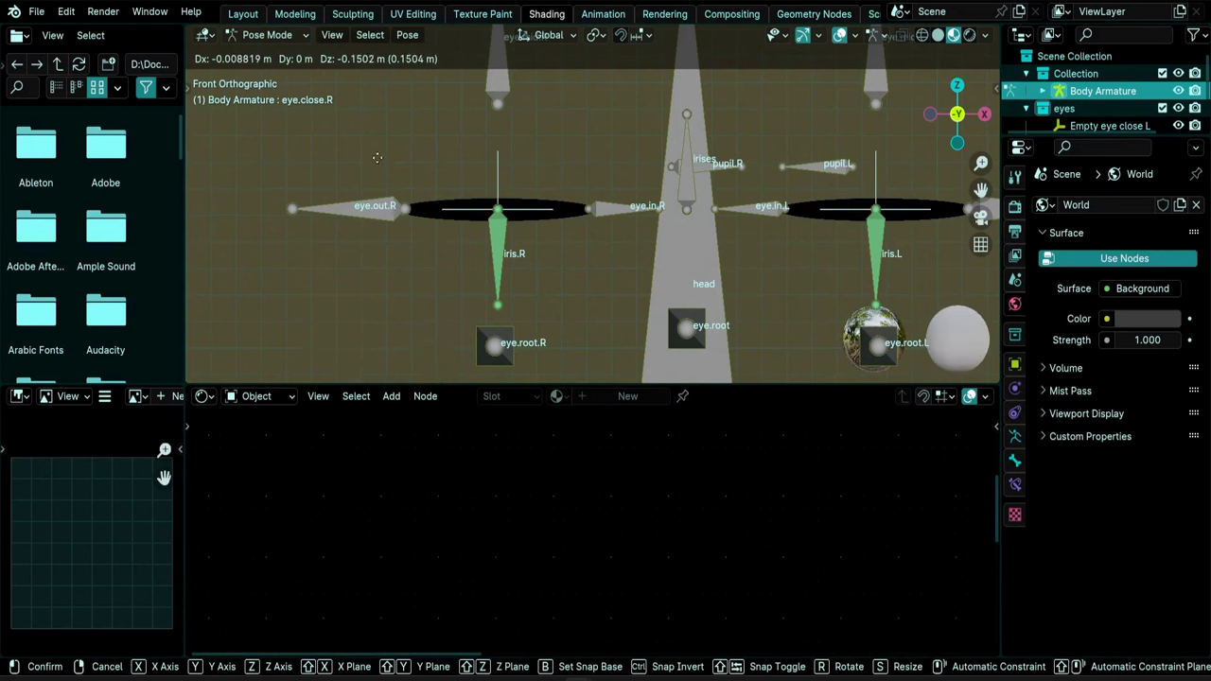
click(462, 202)
- Reposition the eye.close.R bone just below eye.out.R so the eye is almost closed, and reselect the eyes mesh in Object Mode
scroll(467, 227, up, 3)
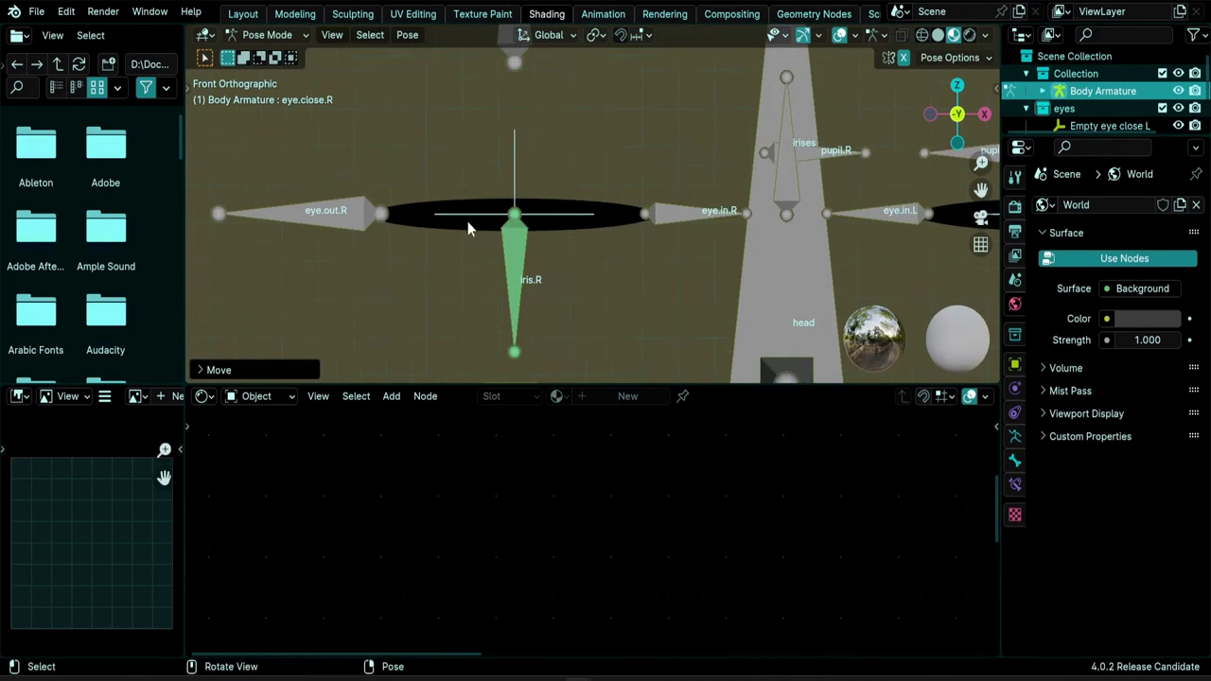
scroll(468, 227, down, 6)
key(g)
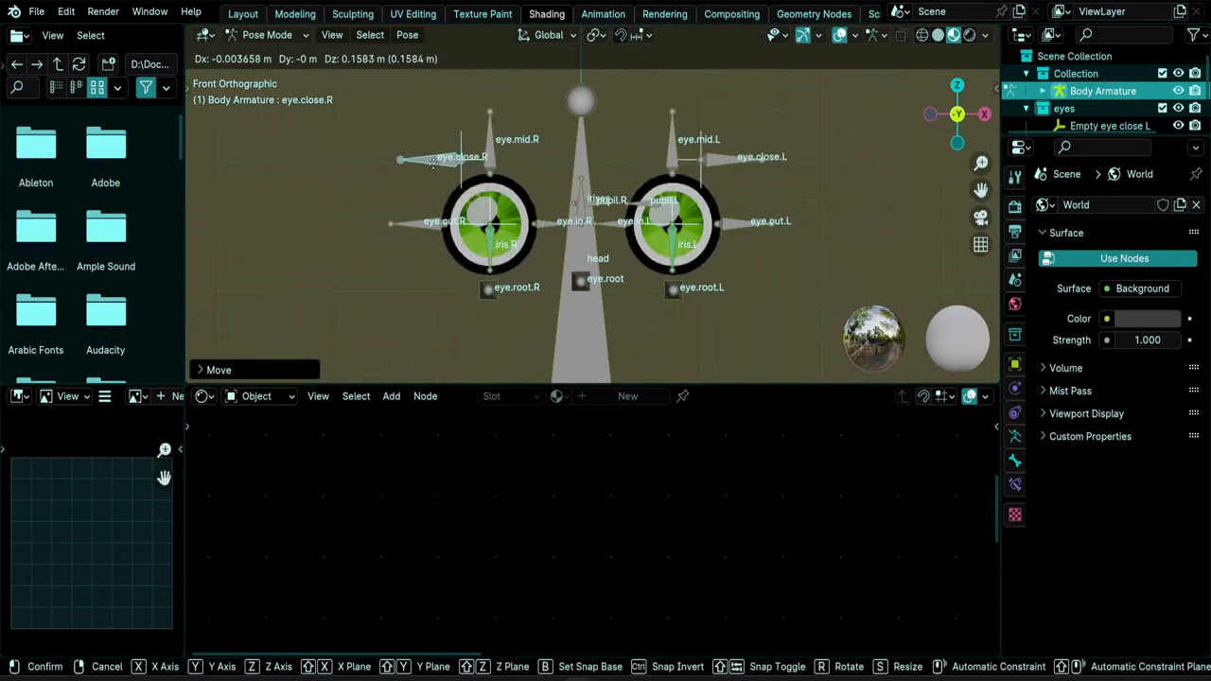
click(453, 216)
scroll(454, 217, up, 5)
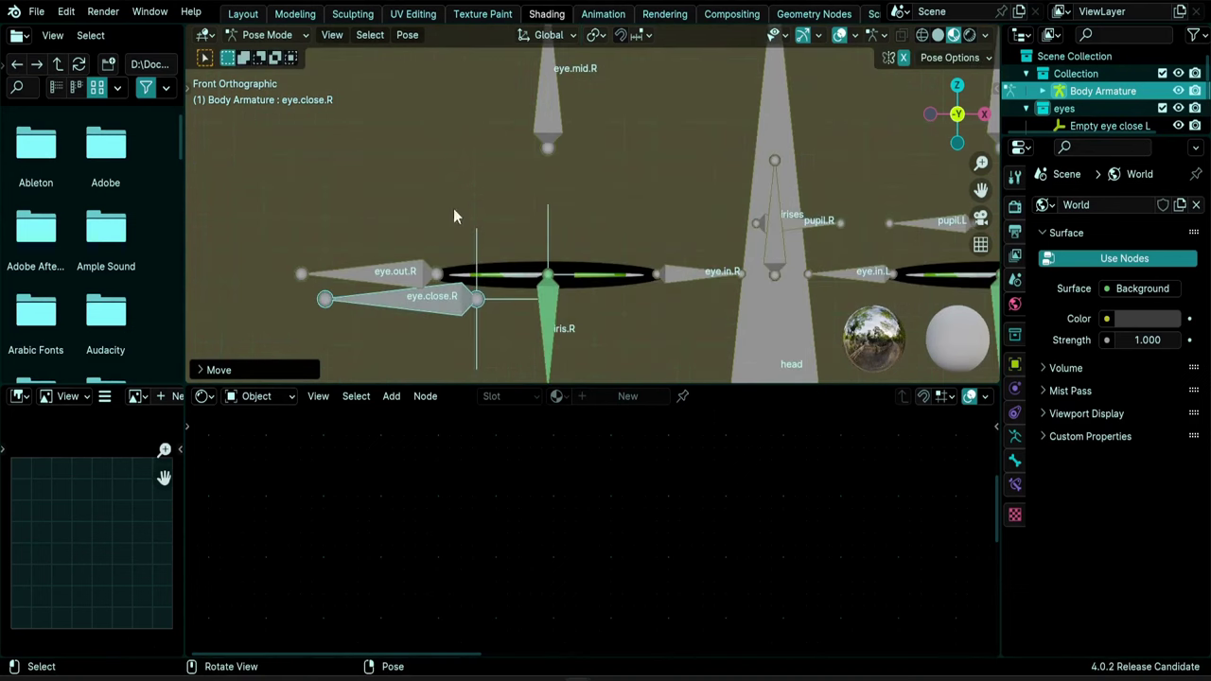
key(ctrl+Tab)
click(607, 278)
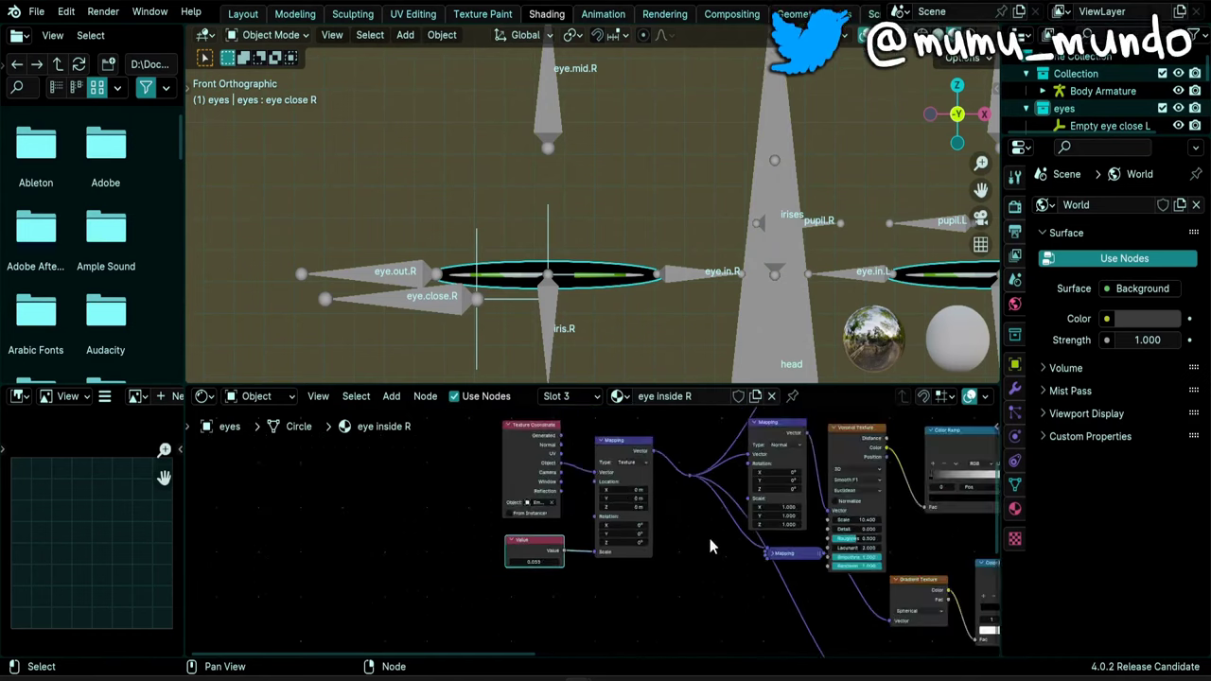
- Try other positions for stop 1 of the Color Ramp fed by Separate XYZ, and compare it with the eye inside L material
scroll(842, 585, down, 1)
middle_drag(842, 584, 530, 412)
middle_drag(750, 546, 617, 457)
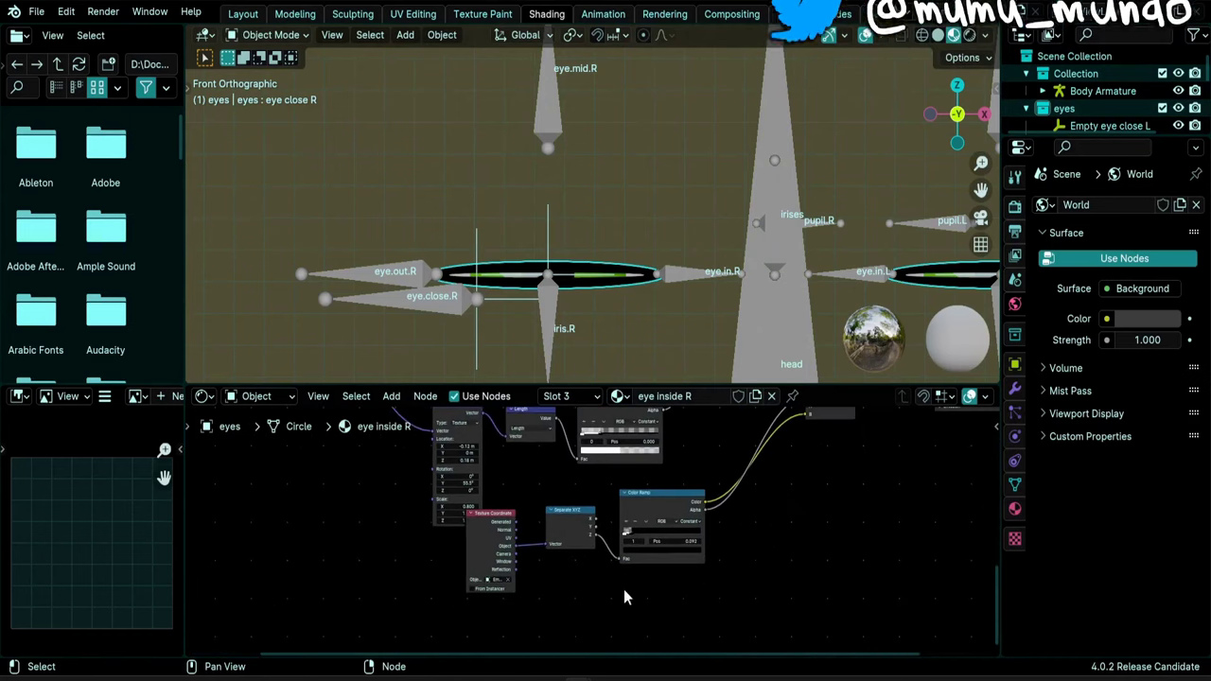
scroll(621, 560, up, 8)
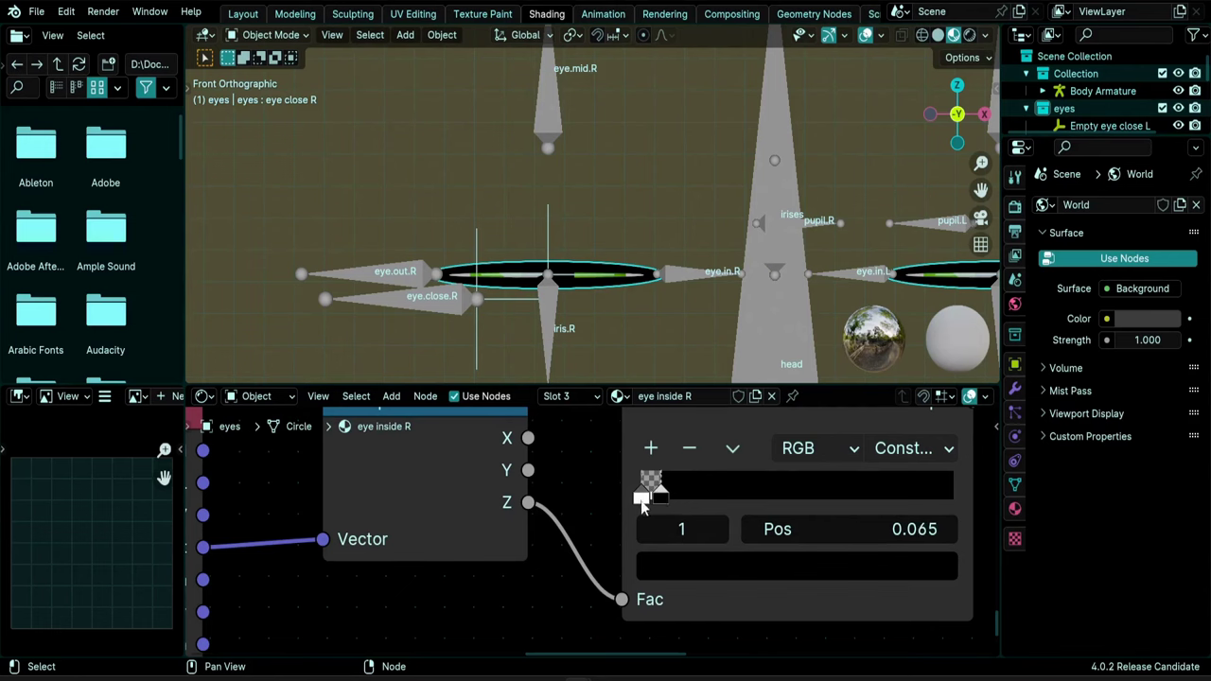
click(642, 502)
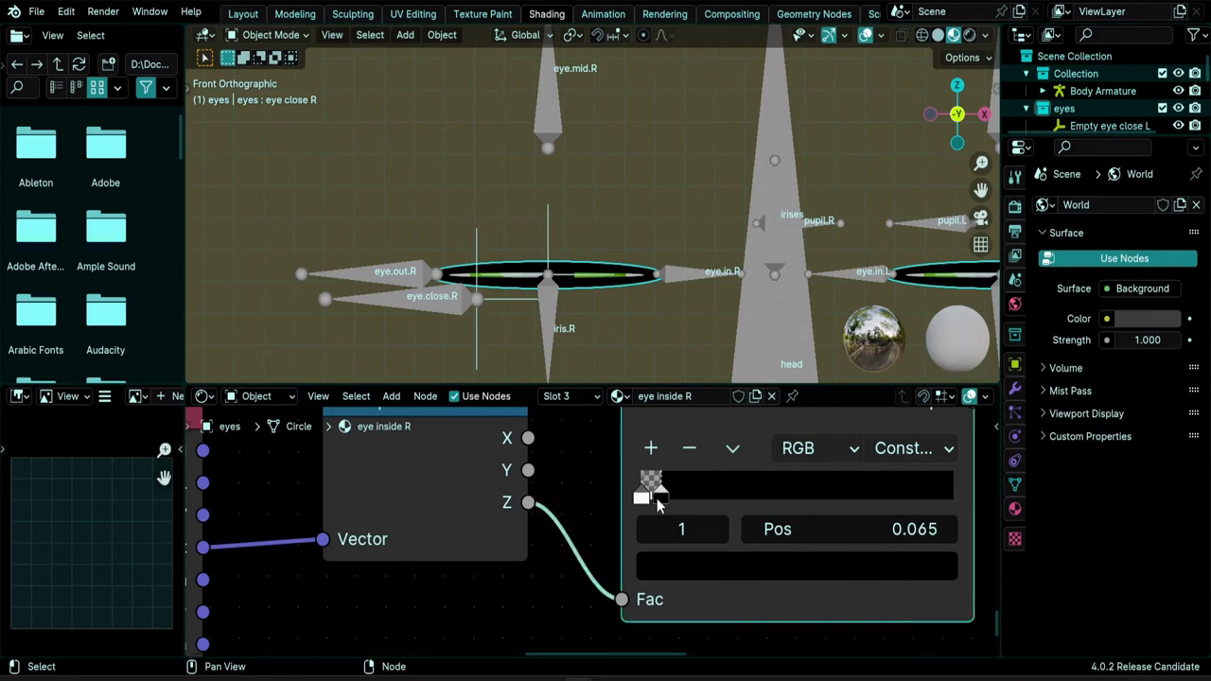
drag(647, 501, 660, 502)
drag(933, 516, 947, 516)
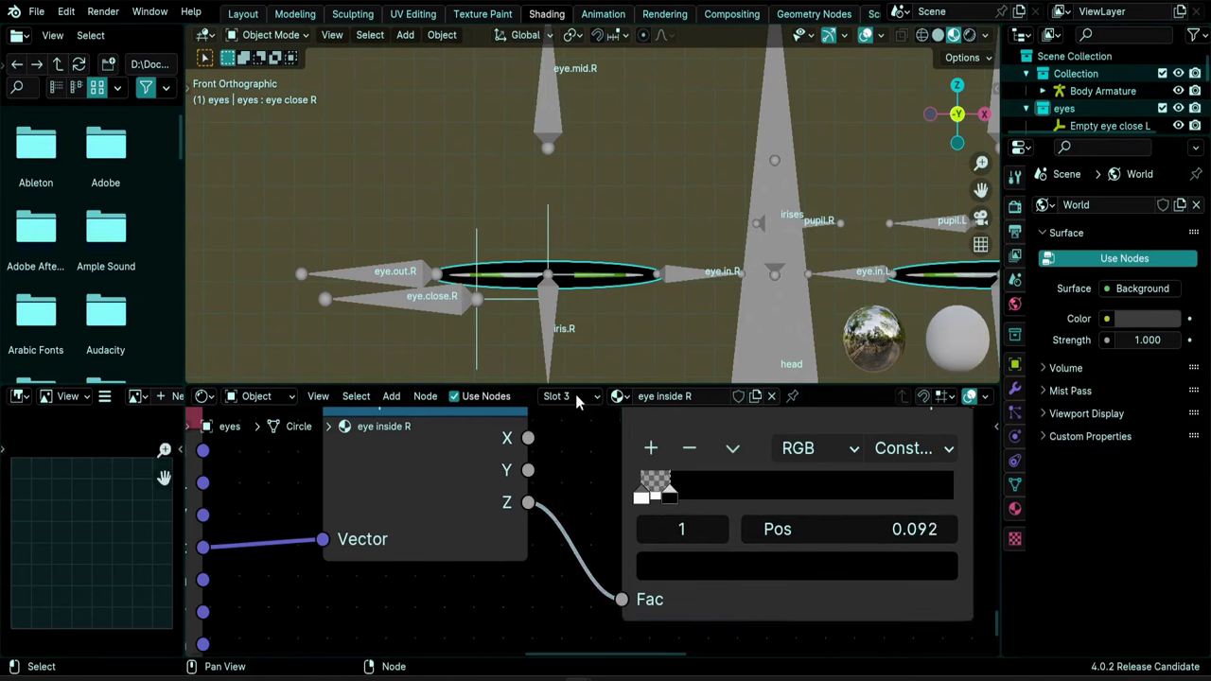
click(575, 395)
click(567, 297)
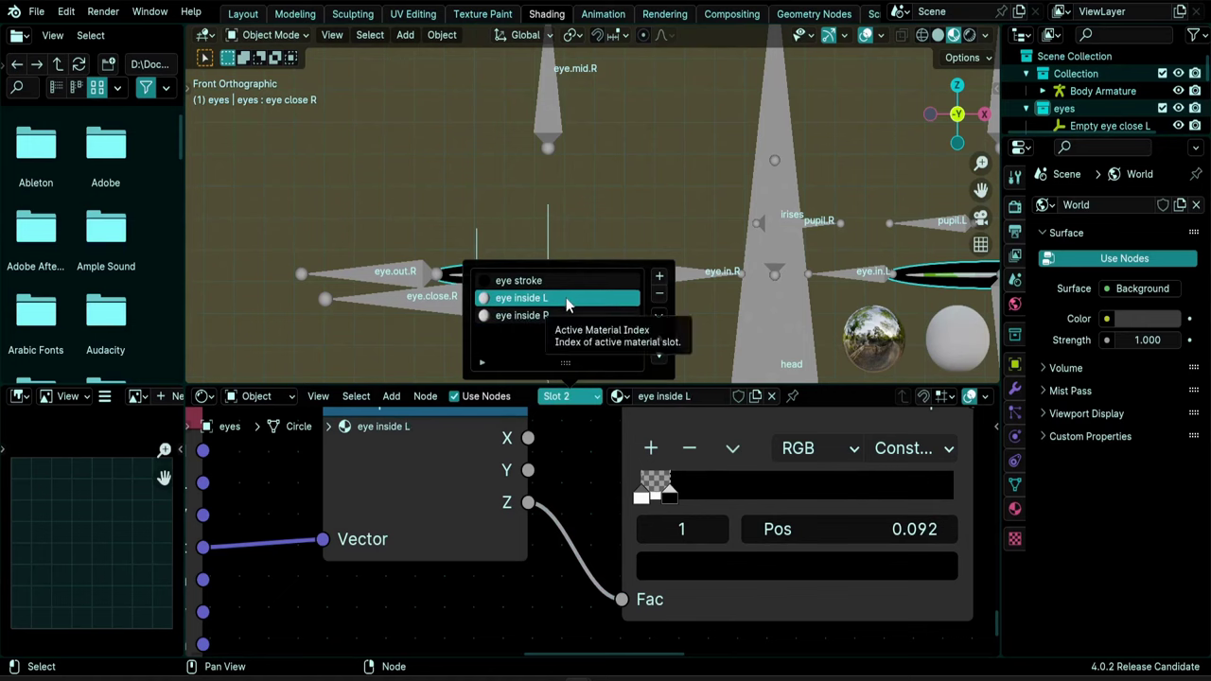
click(562, 315)
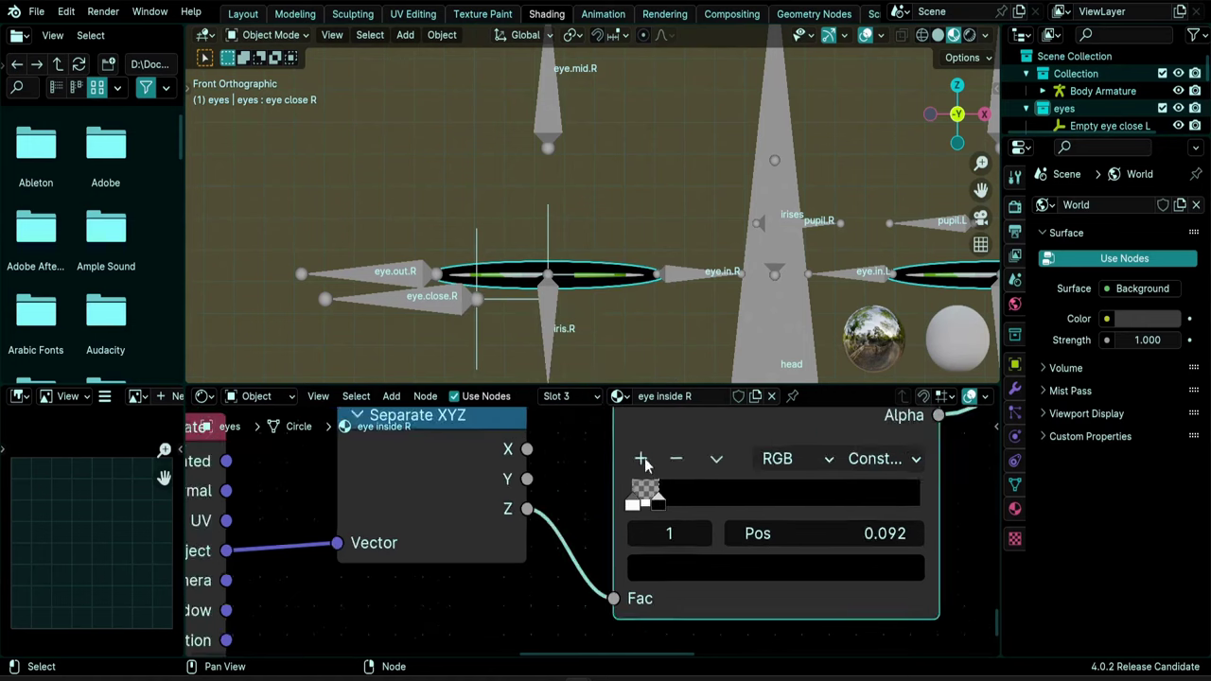
- Insert a Math node between the Separate XYZ node's Z output and the Color Ramp's Fac input in eye inside R
scroll(587, 483, down, 4)
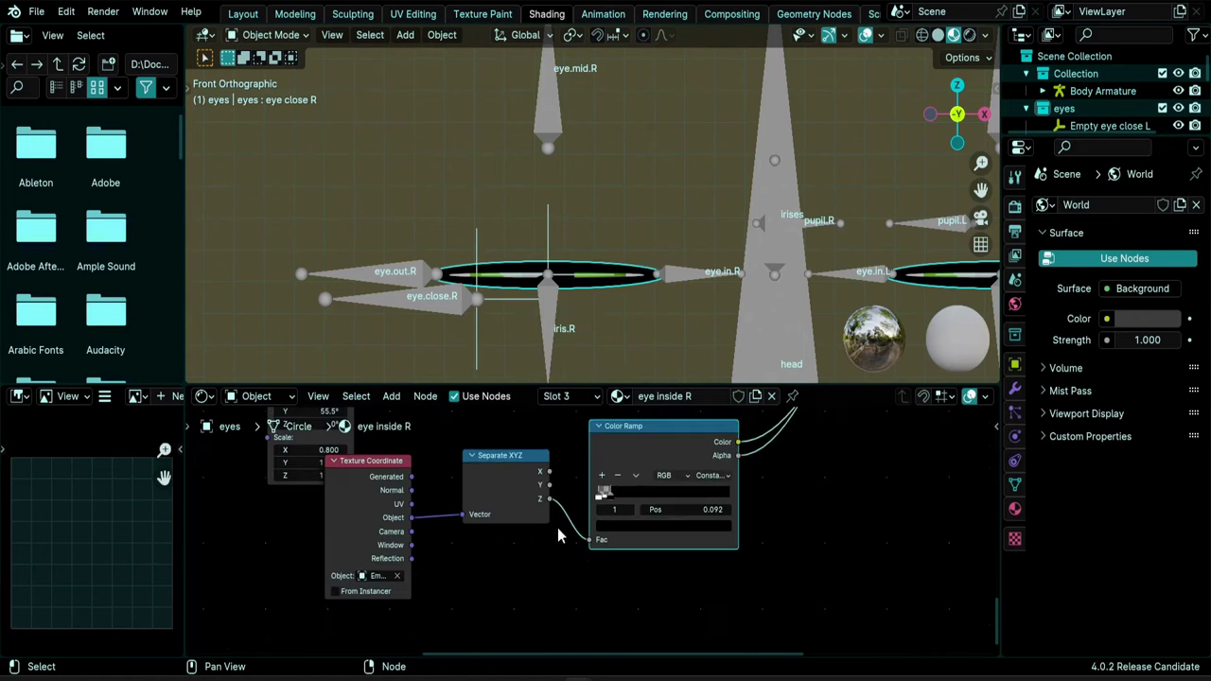
key(shift+a)
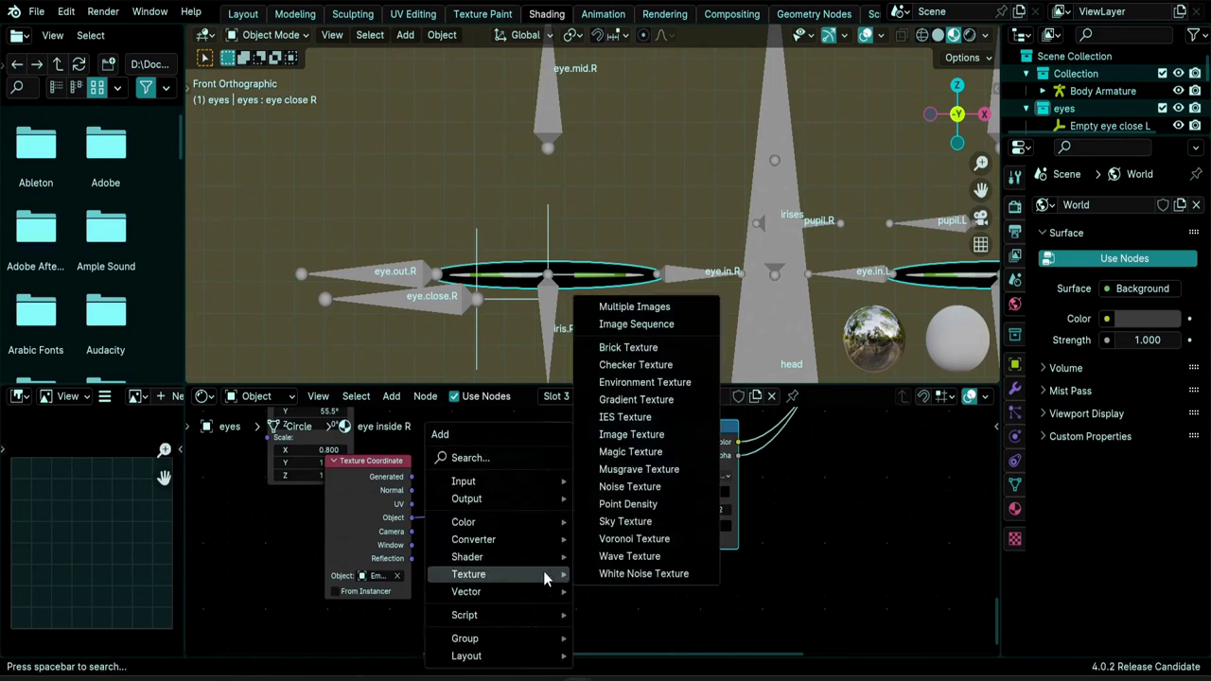
text(ma)
key(Return)
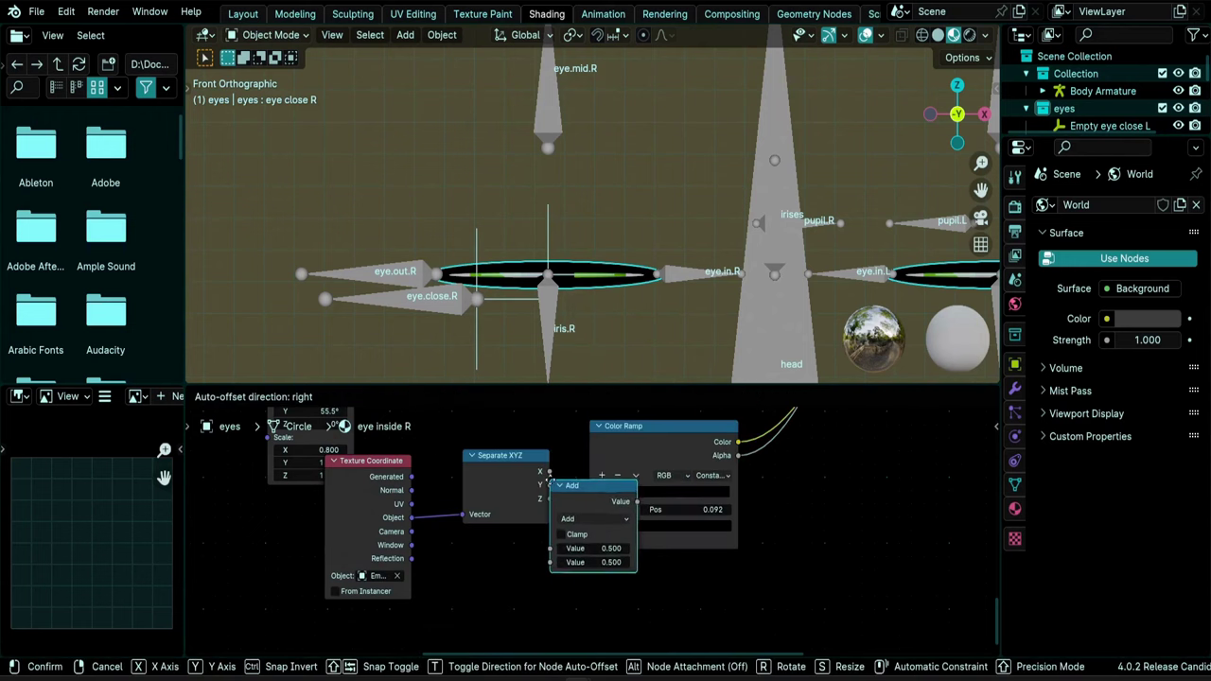
click(550, 480)
- Try moving the eye.close.R bone upward to check the eyelid shading, and cancel the move
click(464, 299)
key(g)
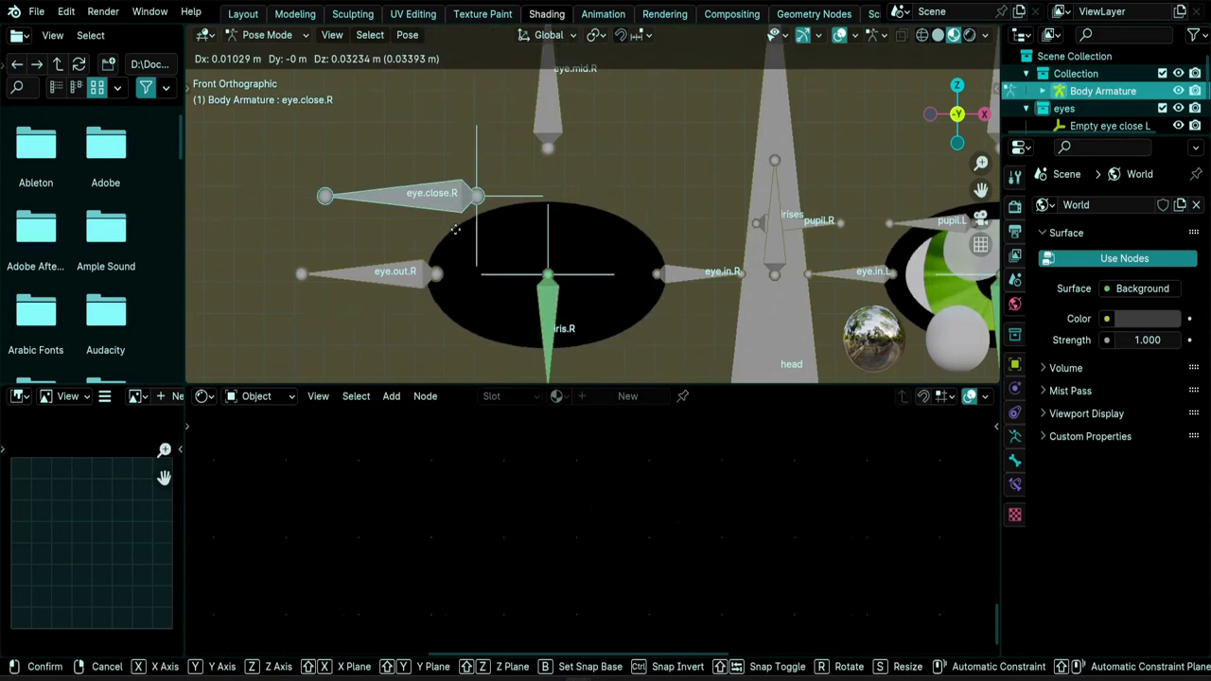
right_click(469, 266)
click(470, 266)
- Change the inserted Math node's operation to Multiply and set its second value to 16
click(665, 520)
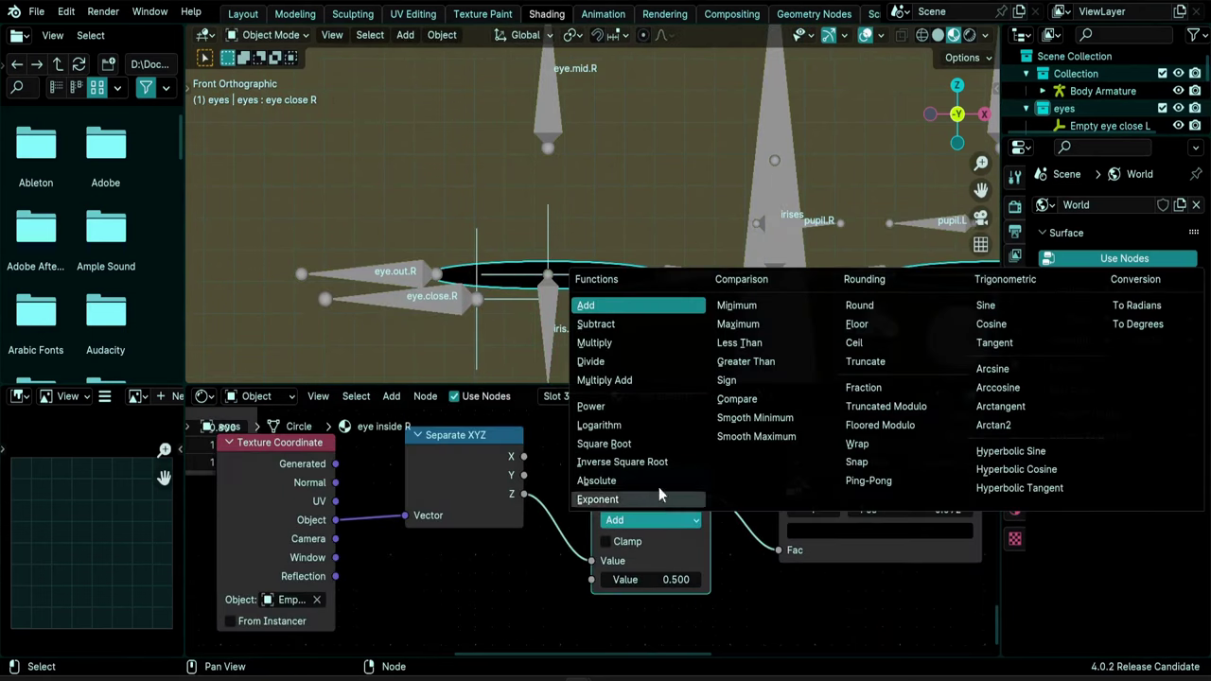
click(668, 343)
mouse_move(639, 580)
mouse_down()
mouse_move(974, 579)
mouse_move(620, 579)
mouse_up()
scroll(567, 351, up, 6)
shift+middle_drag(567, 276, 640, 366)
drag(651, 579, 728, 579)
scroll(659, 292, down, 5)
scroll(649, 591, up, 2)
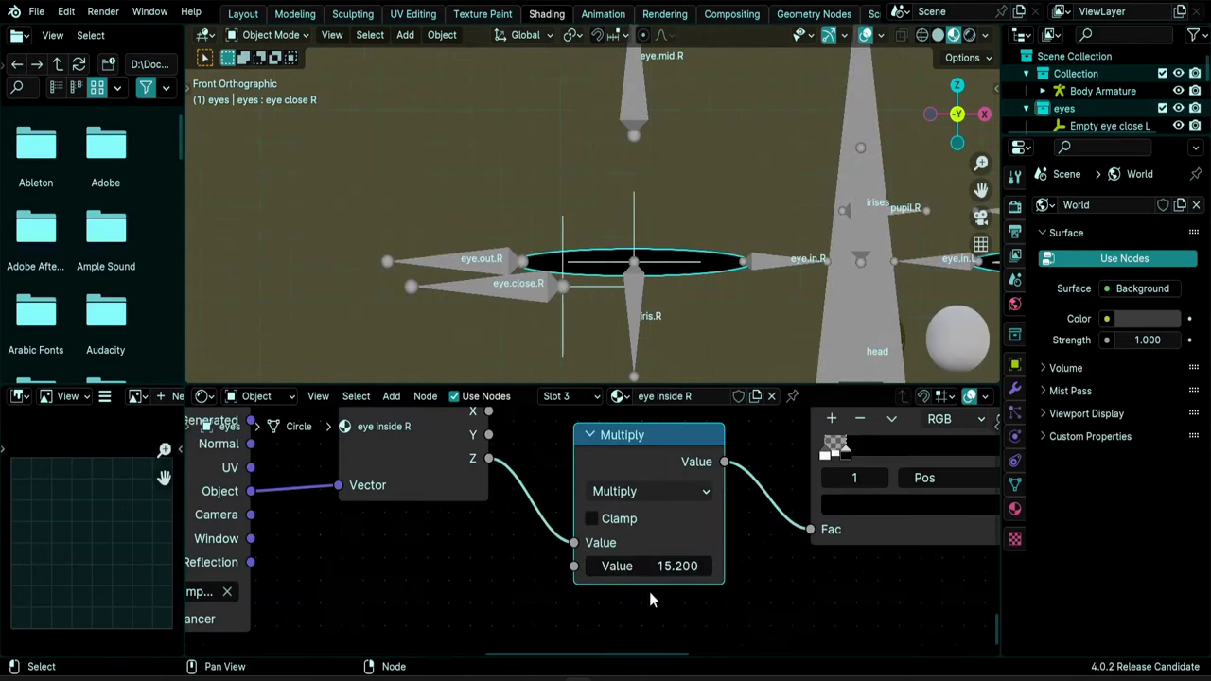
click(617, 565)
text(16)
key(Return)
scroll(630, 272, down, 1)
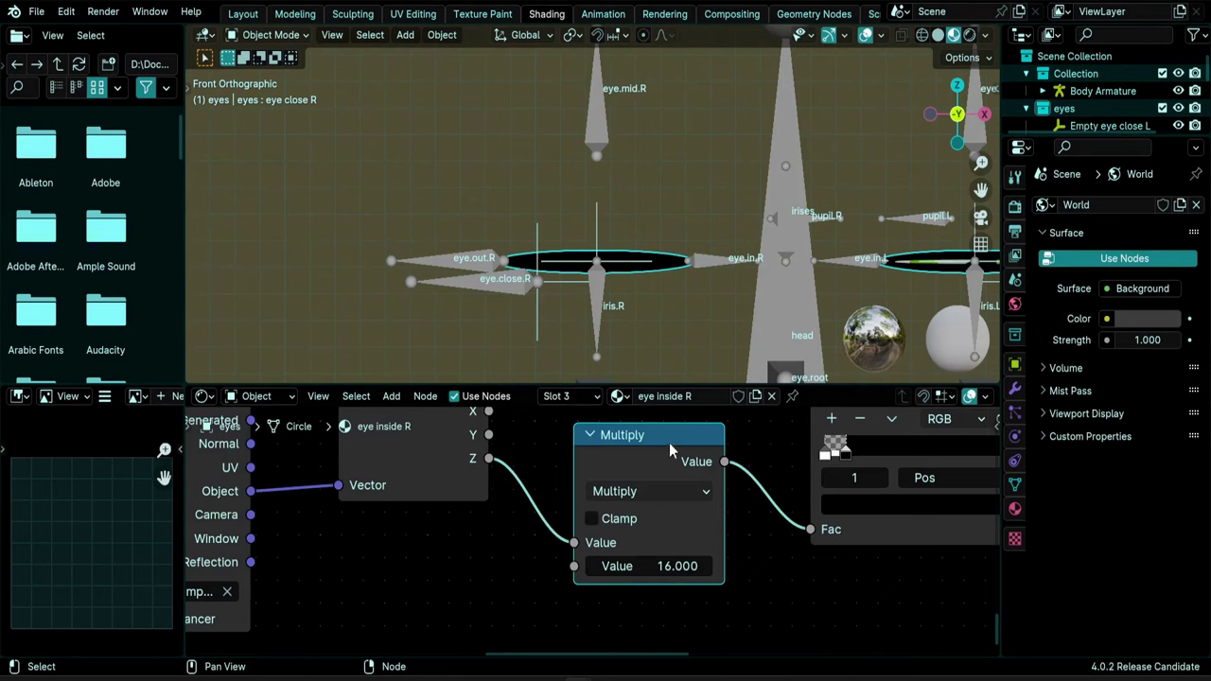
- Paste the Multiply node with value 16 into the eye inside L material, between Separate XYZ's Z output and the Color Ramp's Fac input
click(568, 395)
click(559, 298)
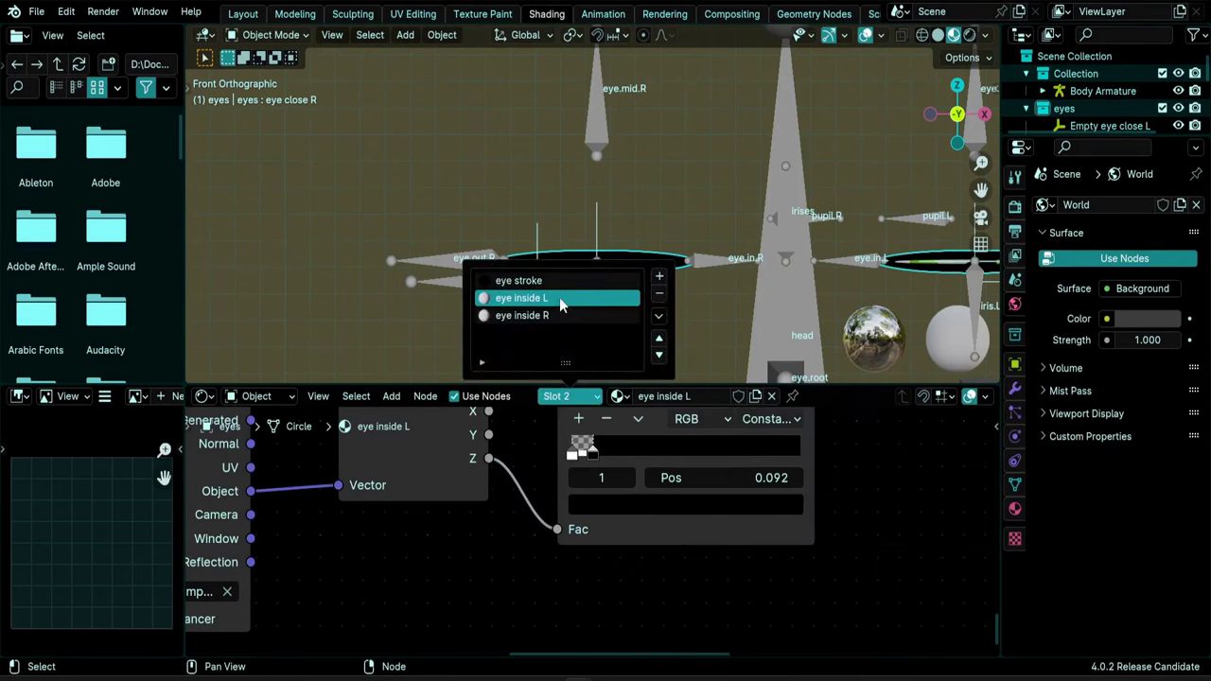
scroll(507, 601, down, 2)
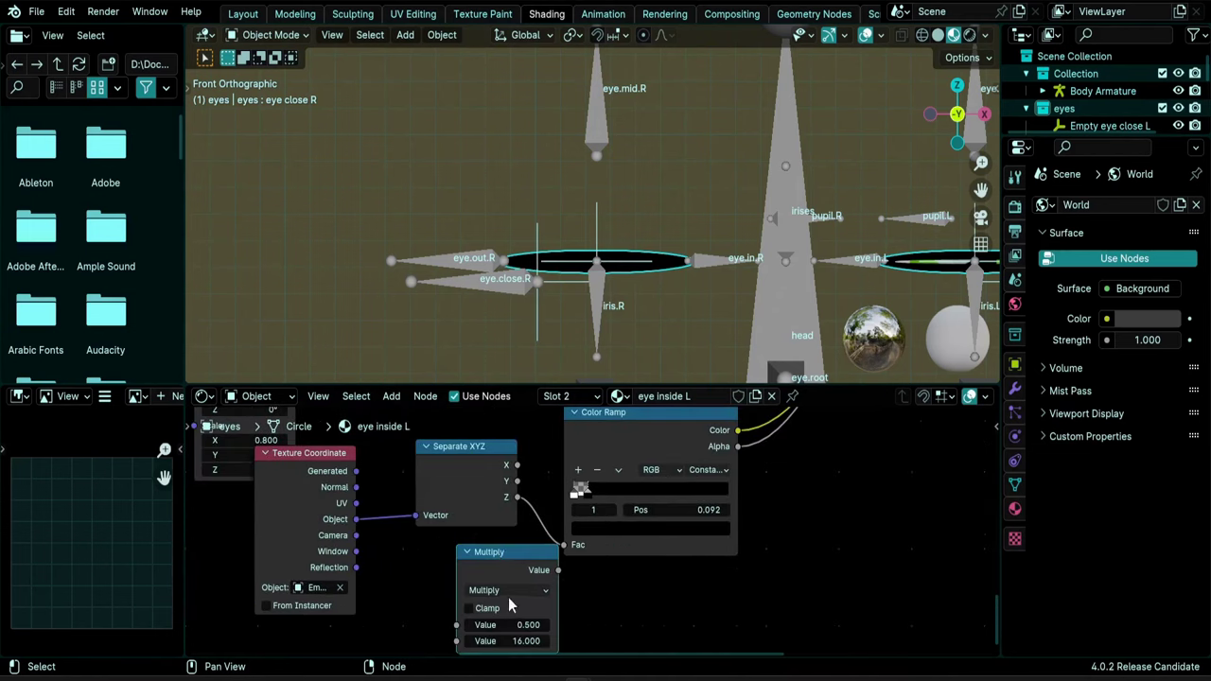
drag(505, 552, 532, 490)
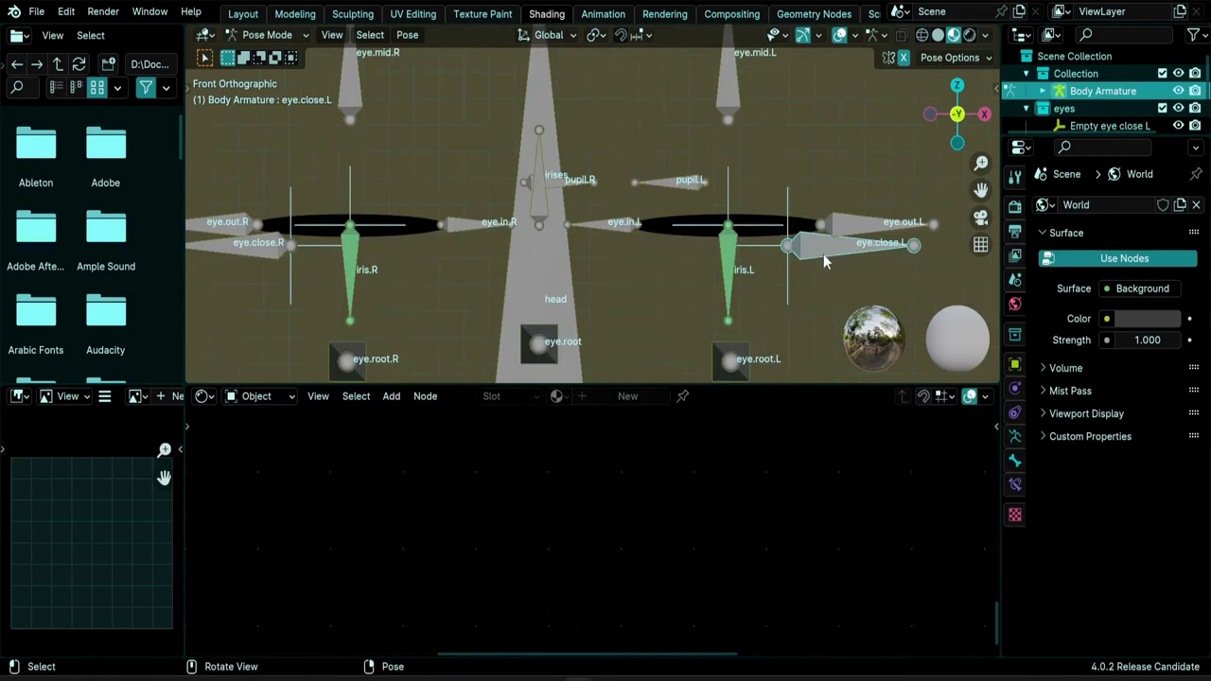
- Try moving the eye.close.L bone upward to check the eyelid shading, cancel the move, and reselect the eyes mesh
key(g)
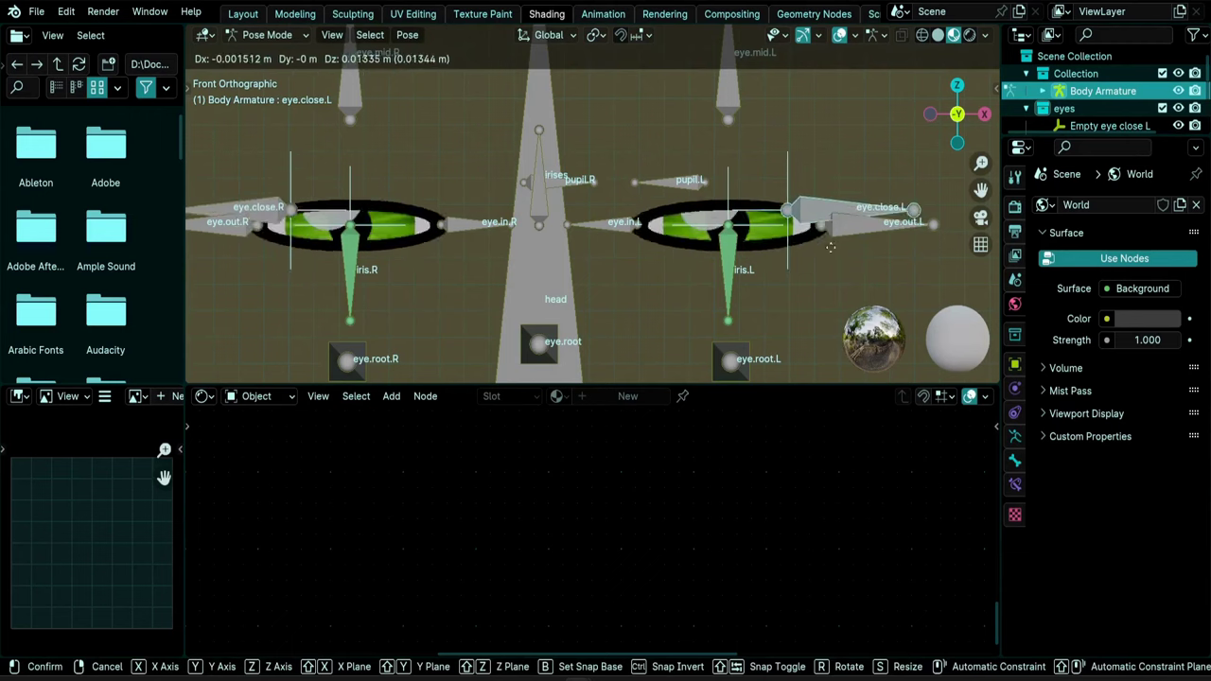
right_click(832, 305)
key(ctrl+Tab)
click(694, 238)
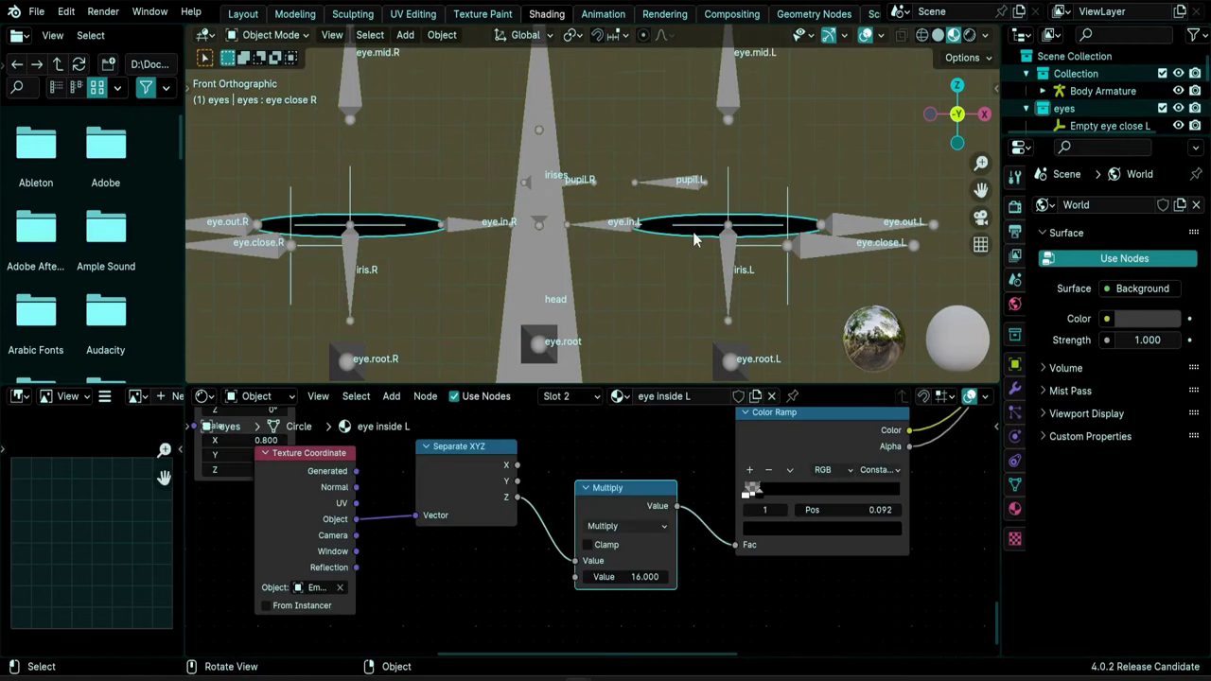
- Examine the eye inside L node tree, comparing the Value node that feeds the Mapping scale with the Multiply node before the Color Ramp
scroll(539, 584, down, 3)
middle_drag(513, 570, 740, 636)
middle_drag(574, 412, 662, 533)
scroll(649, 484, up, 3)
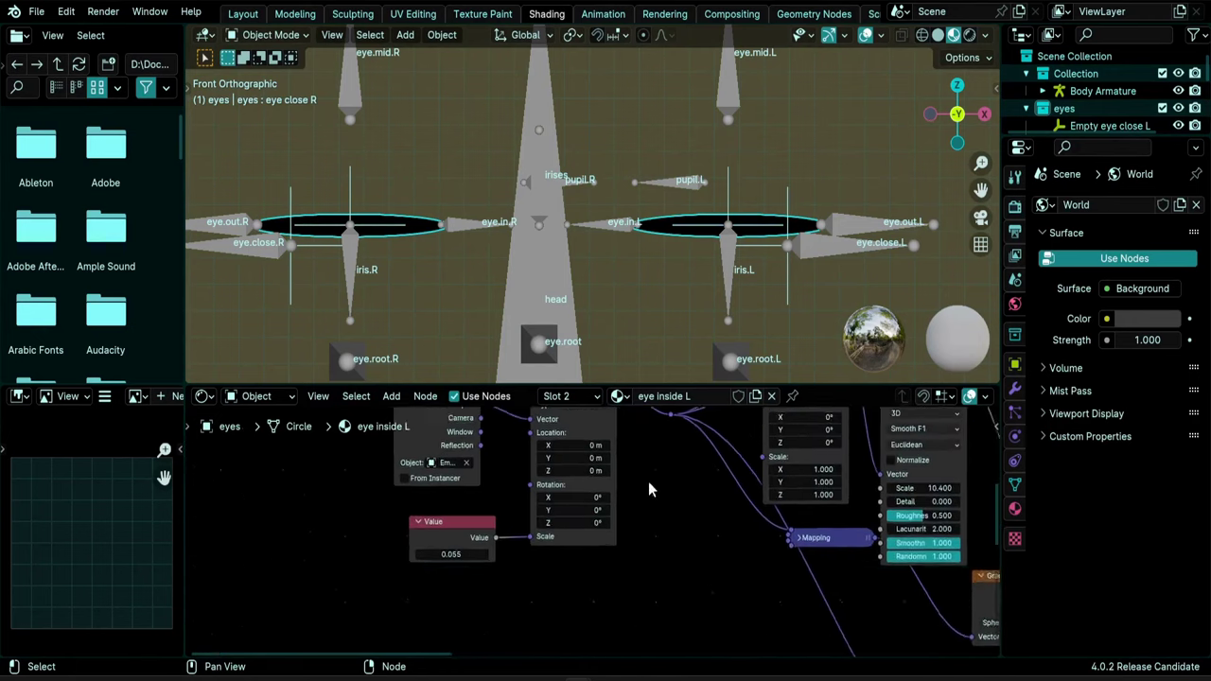
middle_drag(650, 485, 763, 507)
scroll(670, 580, up, 3)
click(595, 423)
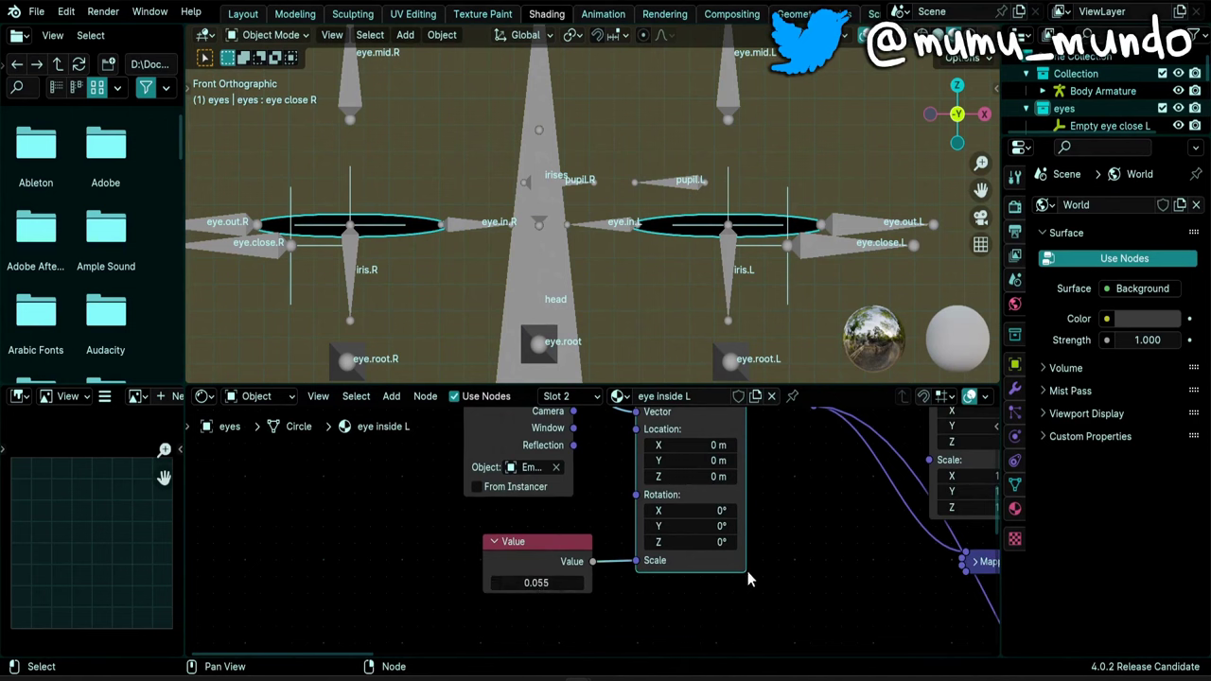
scroll(747, 572, down, 1)
middle_drag(812, 624, 606, 541)
middle_drag(813, 565, 371, 449)
middle_drag(776, 651, 677, 423)
scroll(677, 493, up, 1)
middle_drag(725, 577, 687, 504)
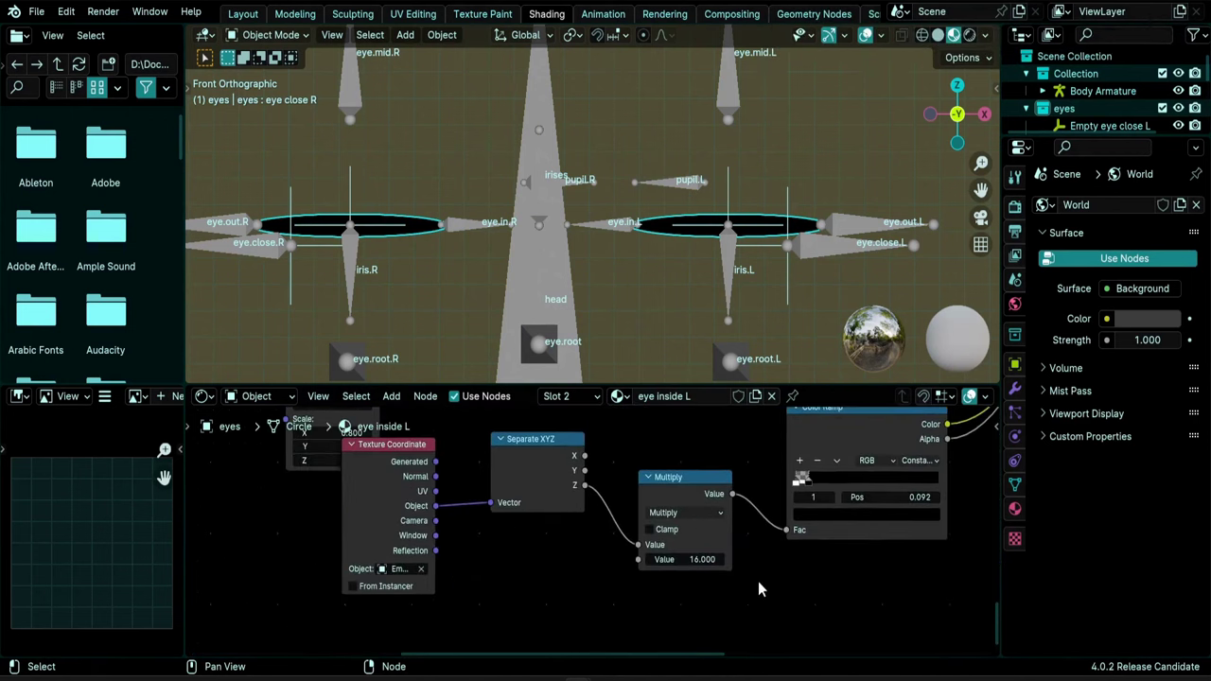
- Clear the location of the eye.close.R bone to open the eyes, and reselect the eyes mesh in Object Mode
click(269, 255)
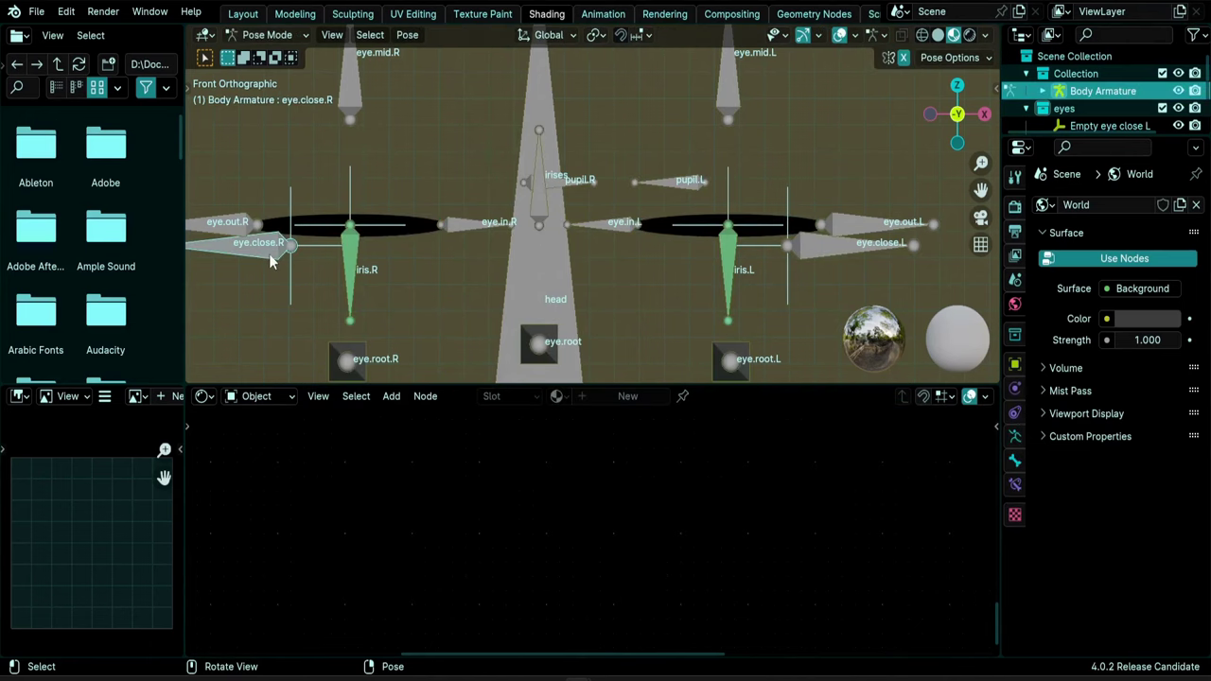
key(alt+g)
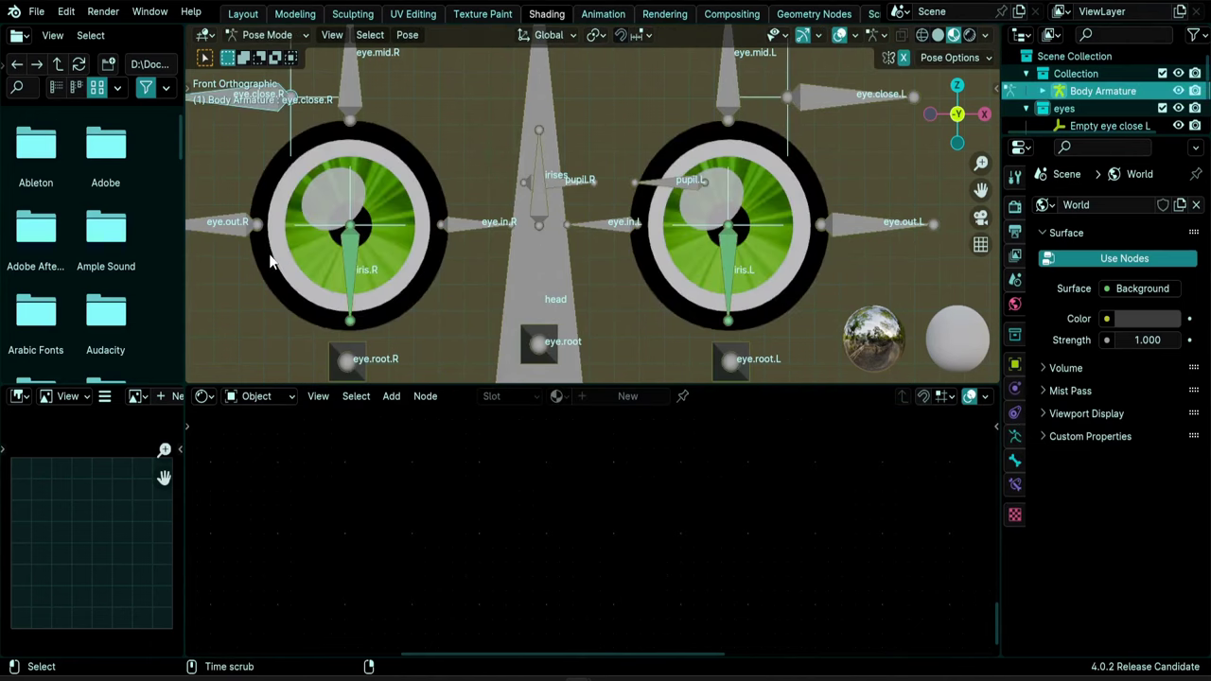
scroll(408, 273, down, 3)
scroll(414, 271, up, 2)
click(410, 169)
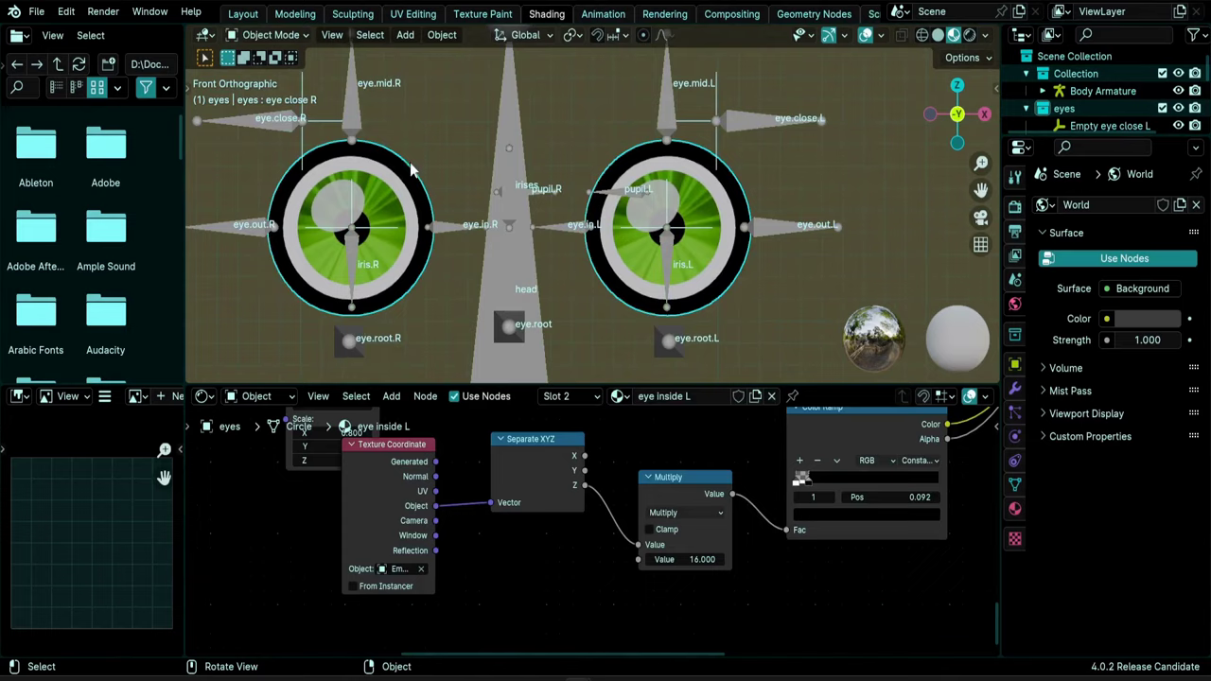
- In the Layout workspace, close the drivers editor by joining its area with the 3D viewport
click(244, 14)
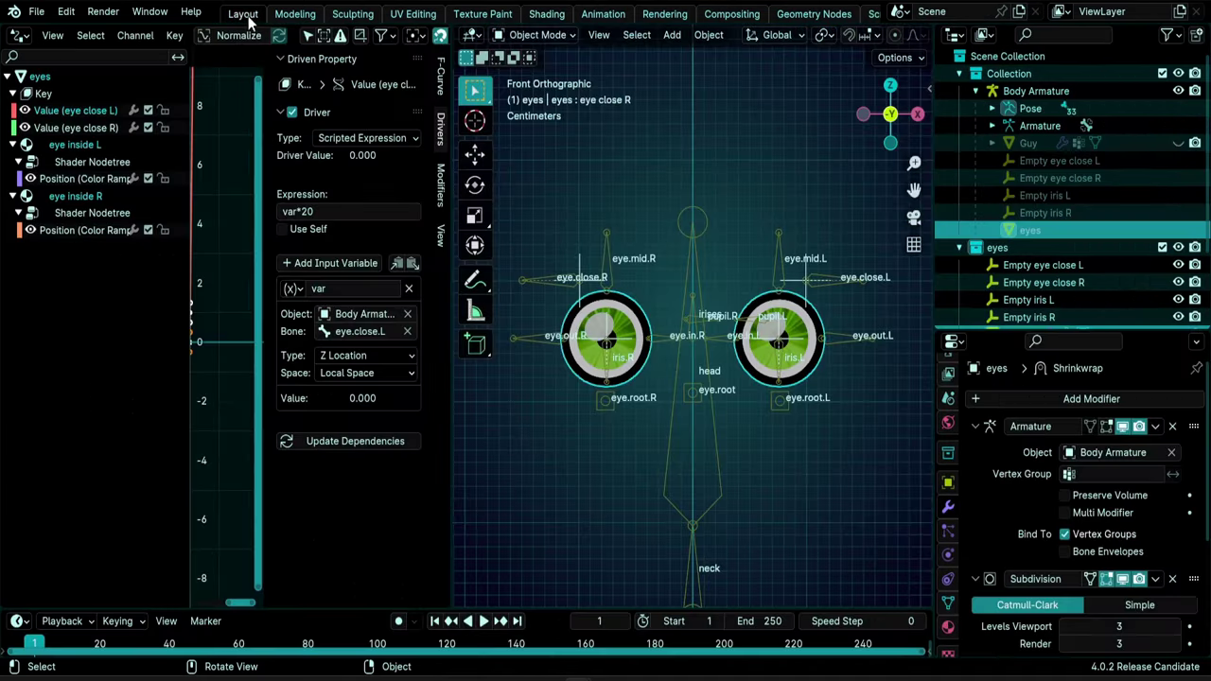
right_click(449, 281)
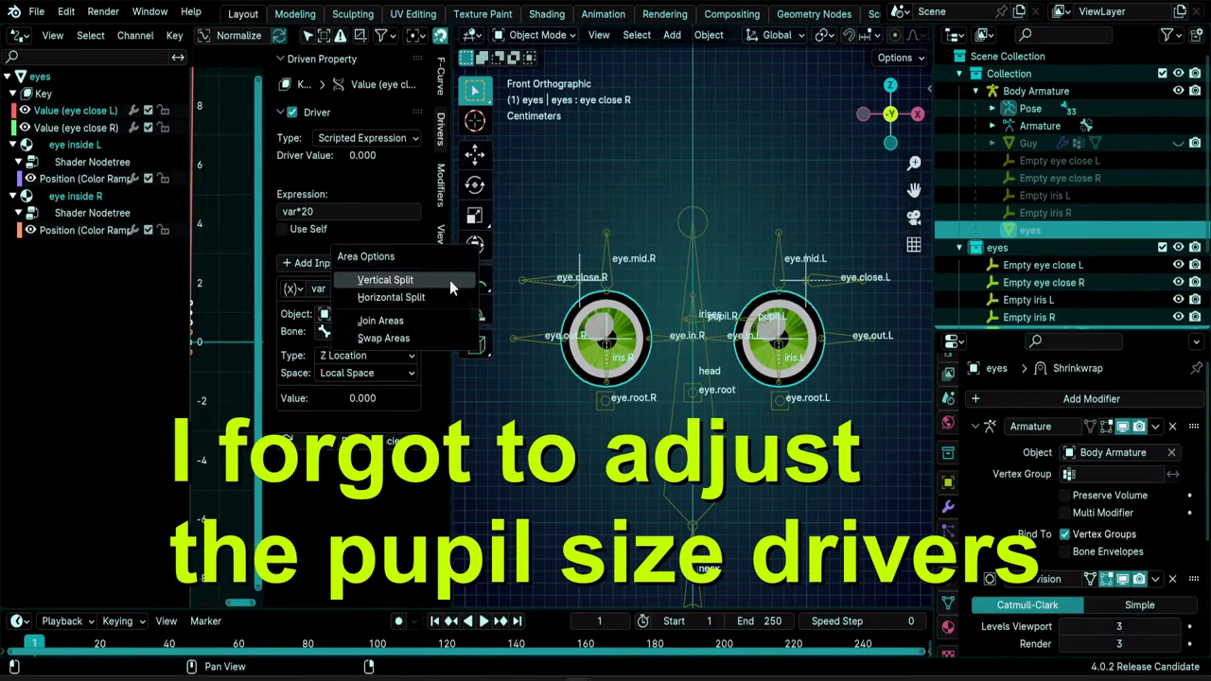
click(398, 320)
click(379, 313)
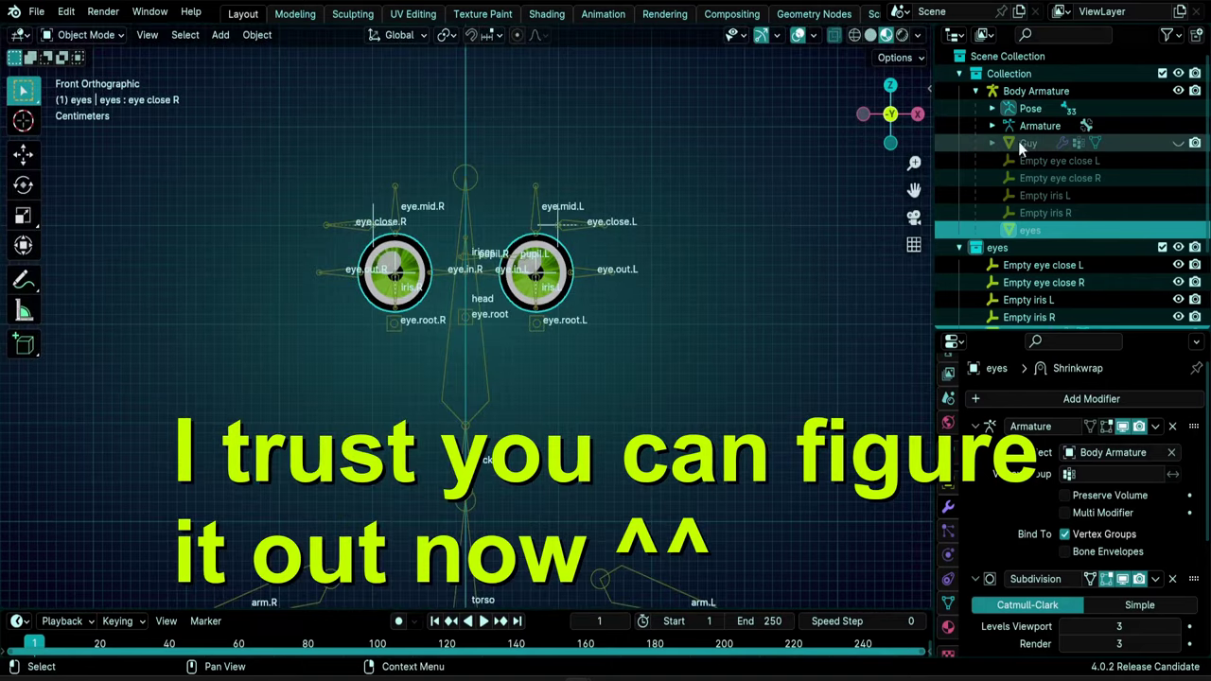
- Unhide the Guy mesh and set it as the target of the eyes' Shrinkwrap modifier
click(1178, 142)
middle_drag(756, 343, 420, 366)
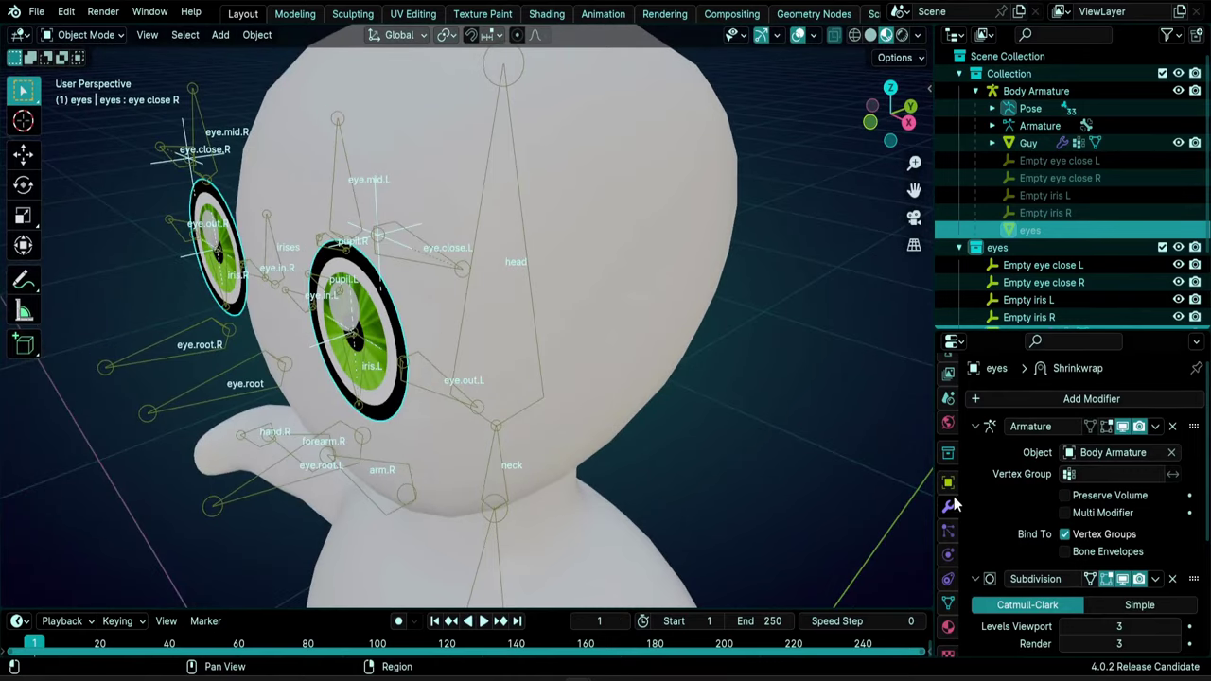
scroll(1004, 493, down, 5)
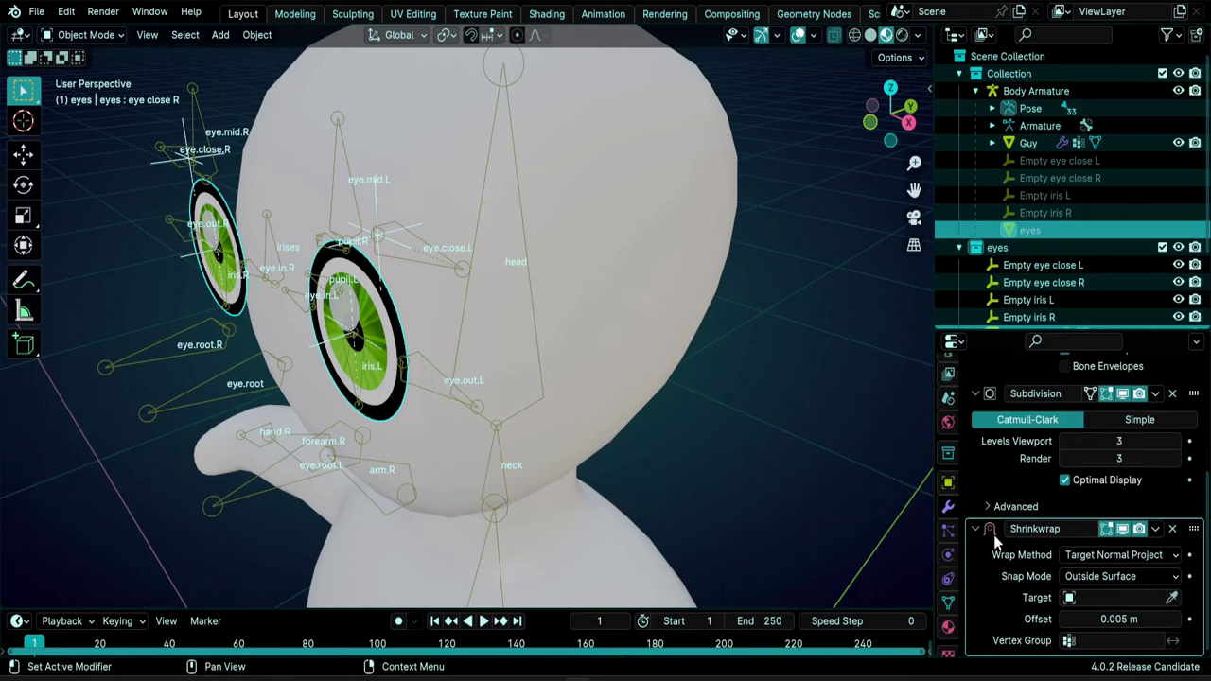
click(1171, 598)
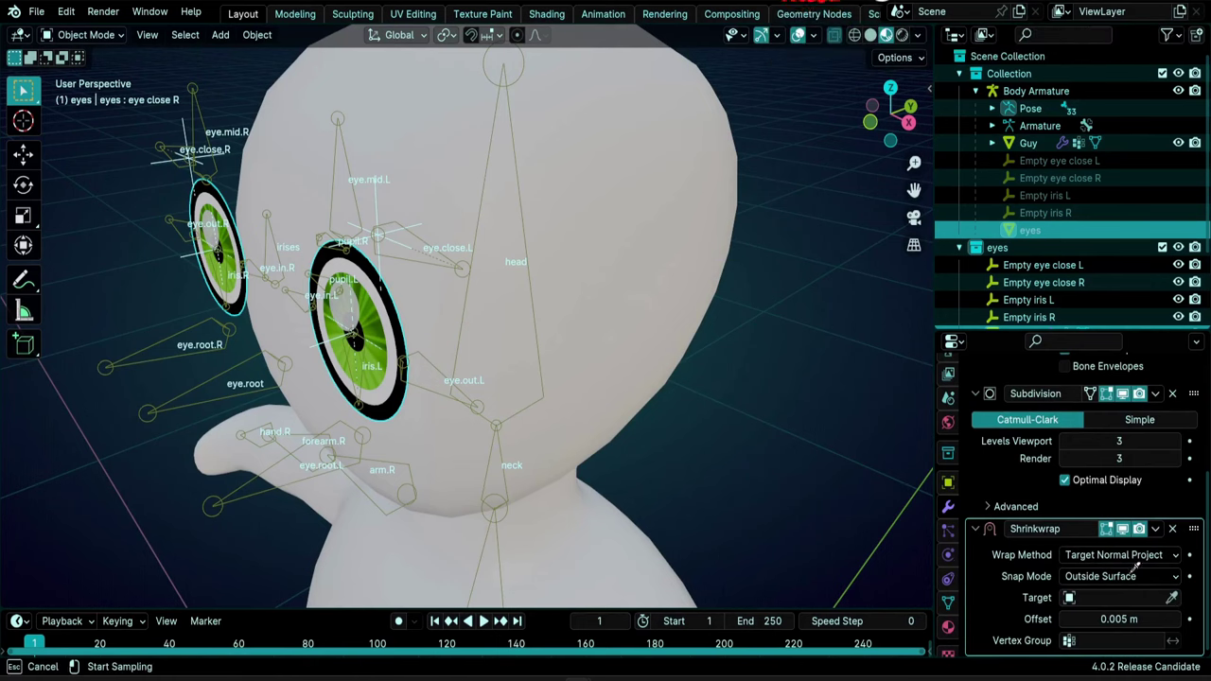
click(659, 291)
- Check the gap between the eyes and the head from the side, and set the Shrinkwrap modifier's offset to 0.001 m
middle_drag(300, 389, 262, 331)
scroll(282, 339, up, 1)
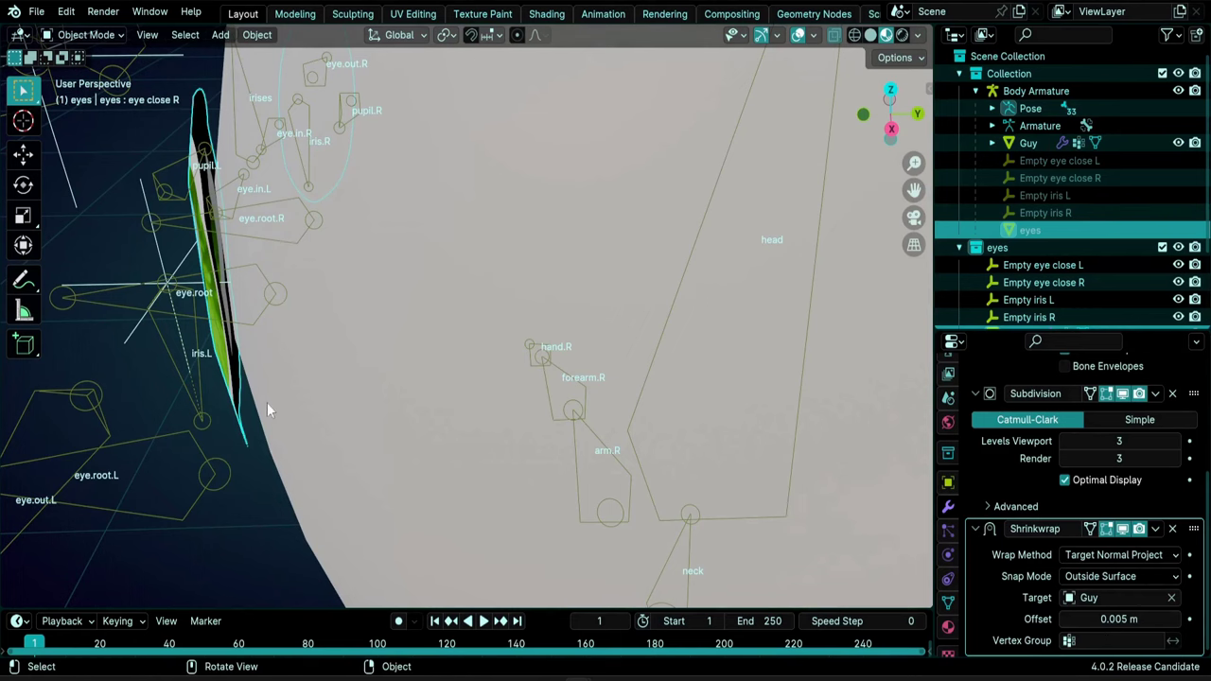
middle_drag(267, 402, 257, 399)
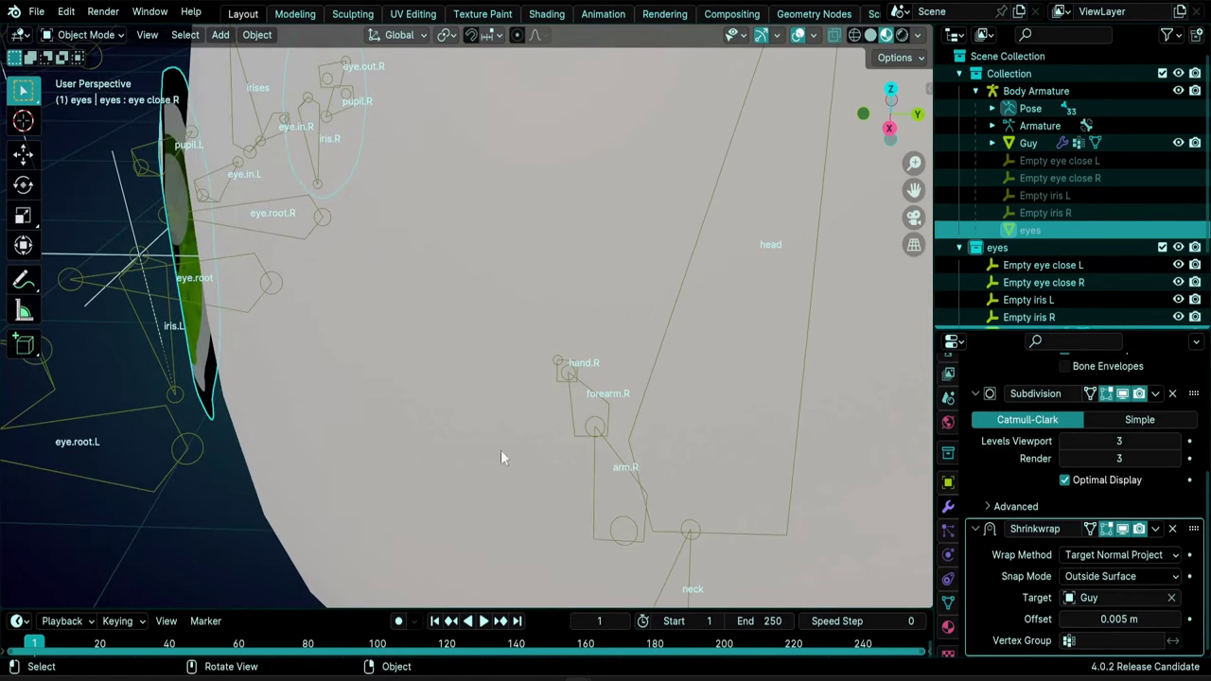
click(1109, 619)
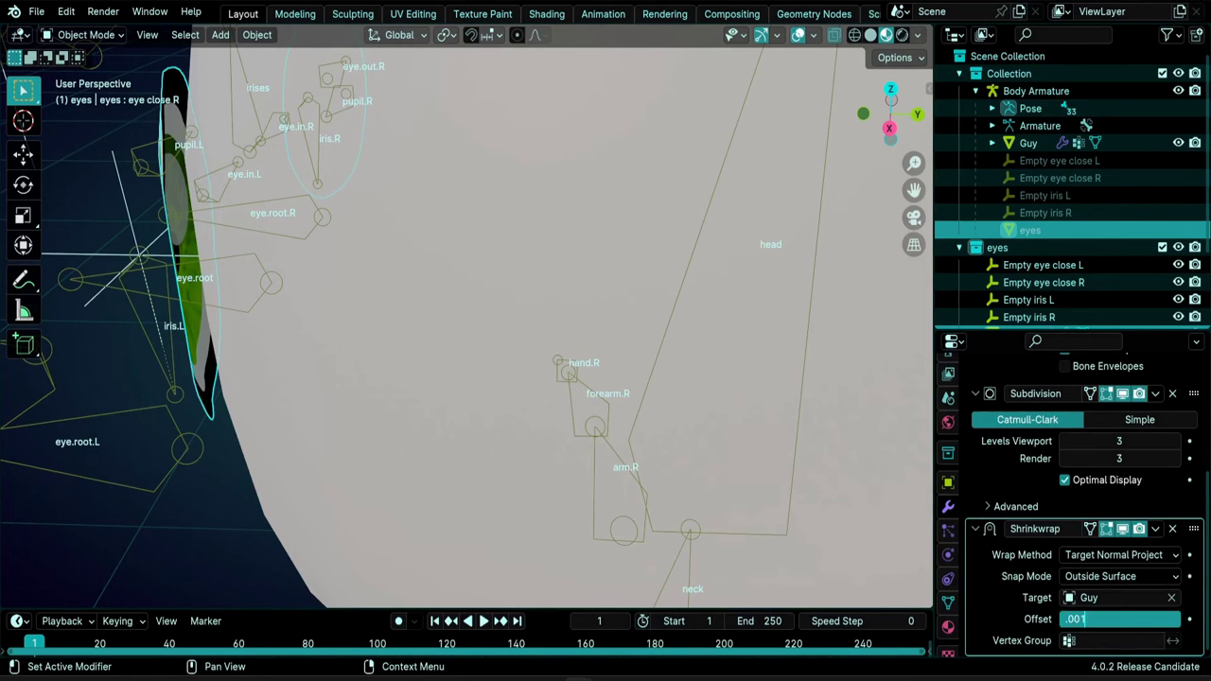
key(Return)
middle_drag(511, 328, 574, 325)
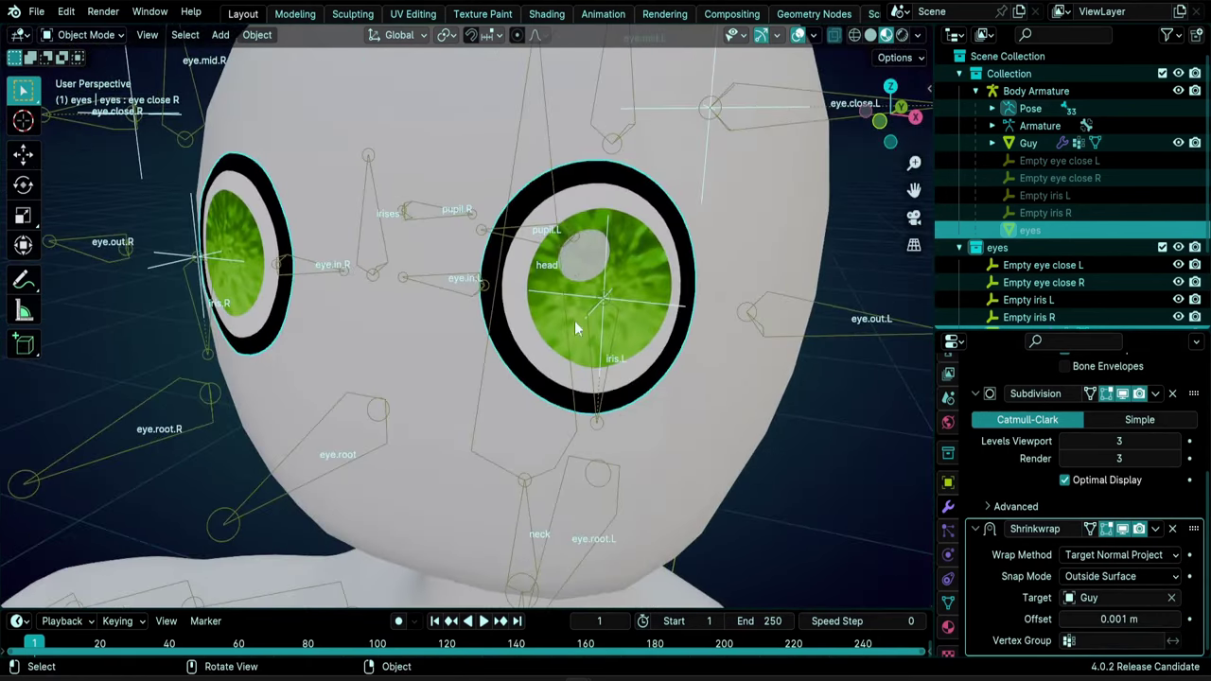
- Set Guy as the target of the iris.L bone's Shrinkwrap constraint
middle_drag(582, 277, 322, 381)
click(371, 383)
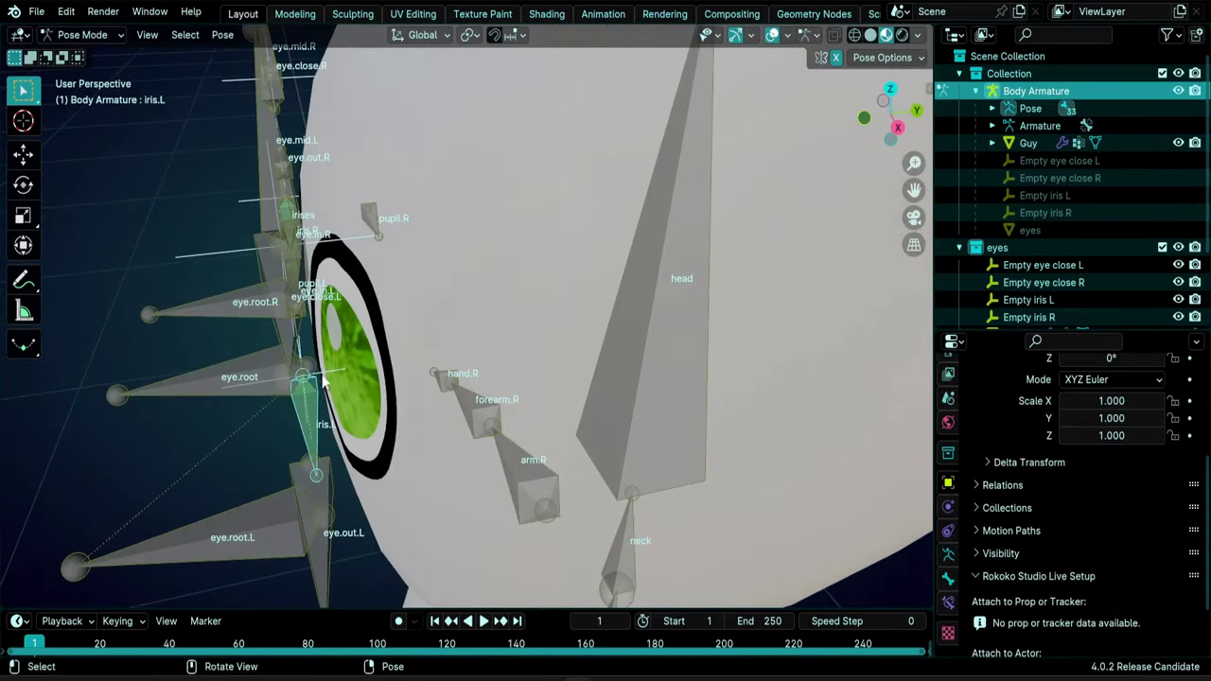
middle_drag(386, 428, 453, 386)
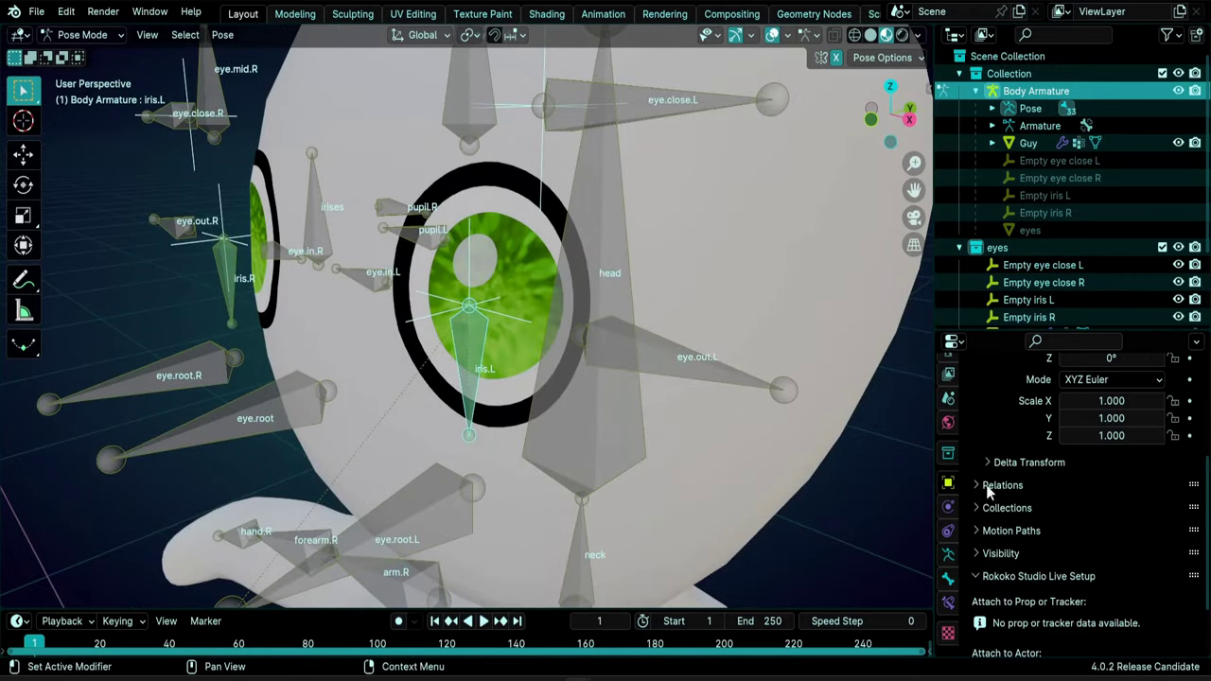
click(949, 605)
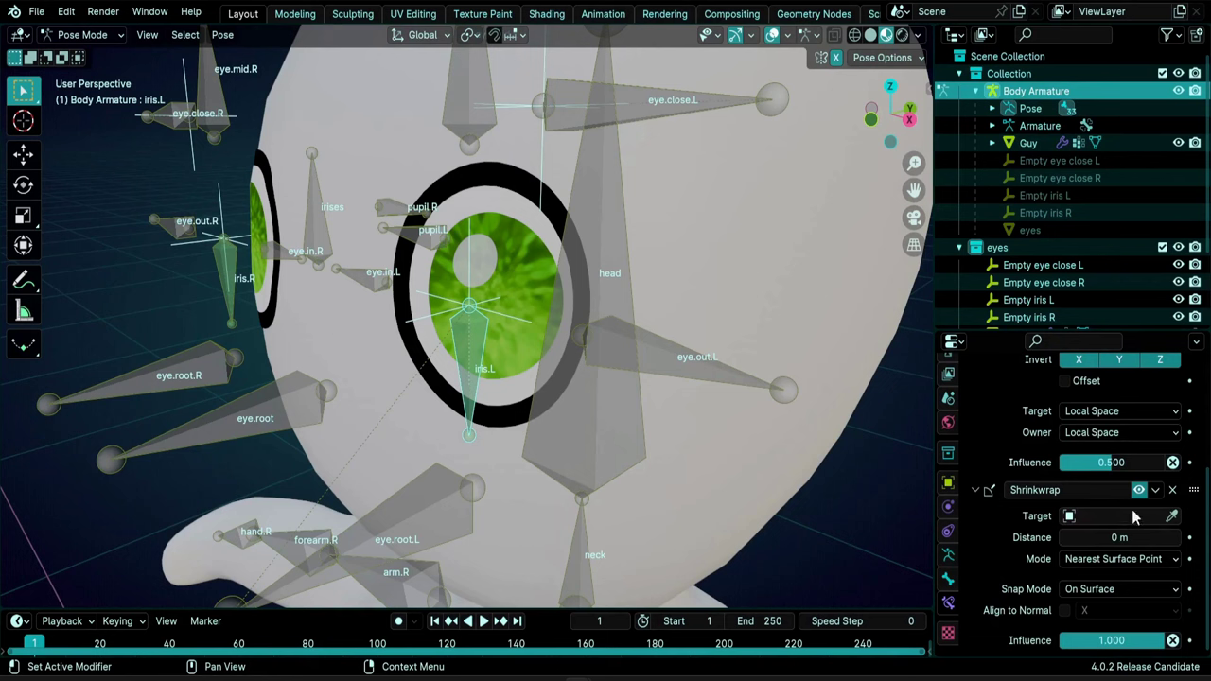
click(1173, 520)
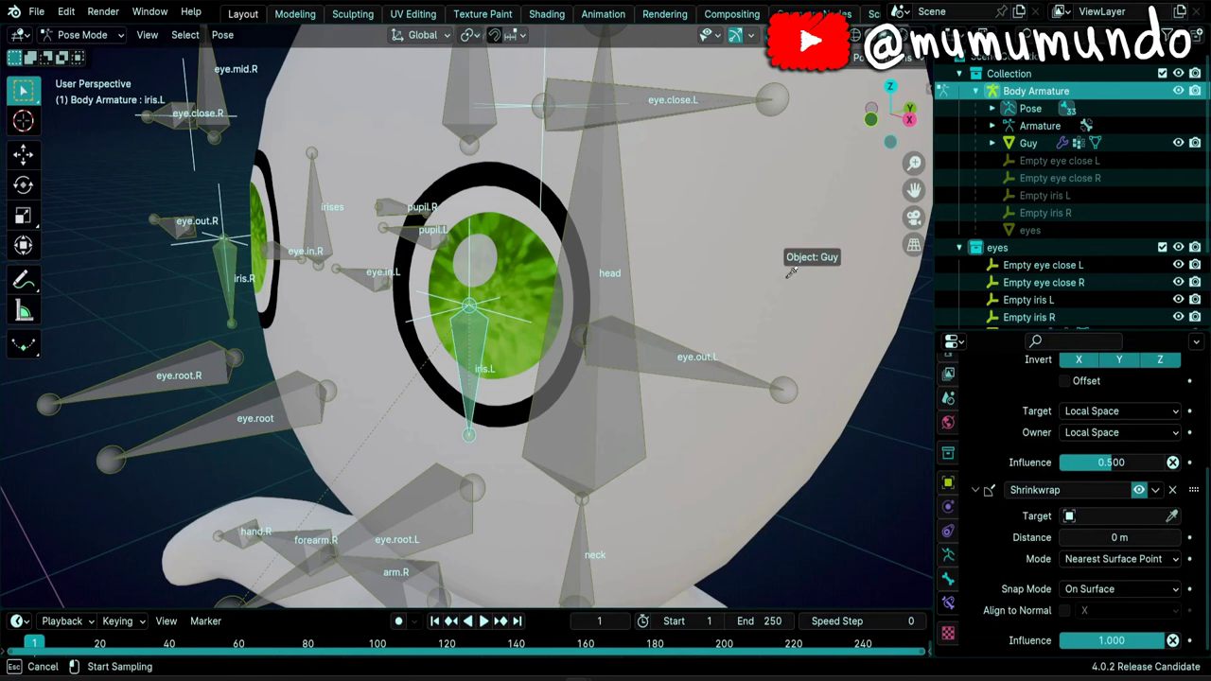
click(786, 278)
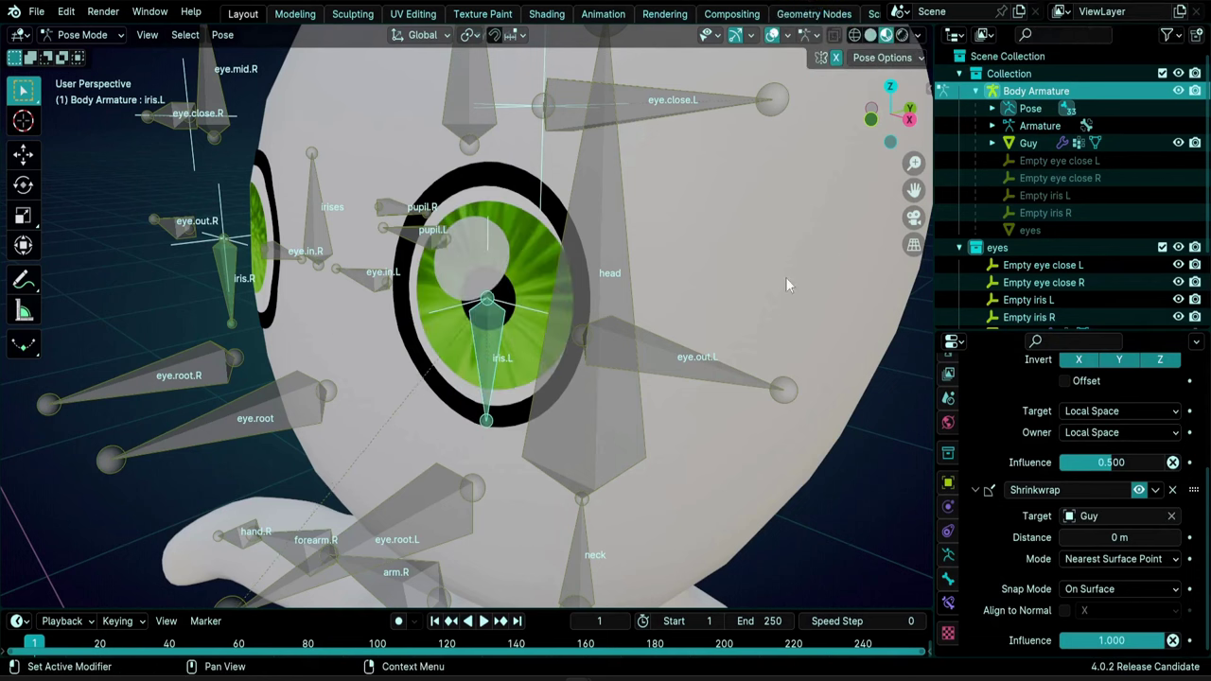
- Set Guy as the target of the iris.R bone's Shrinkwrap constraint
click(229, 293)
click(1172, 516)
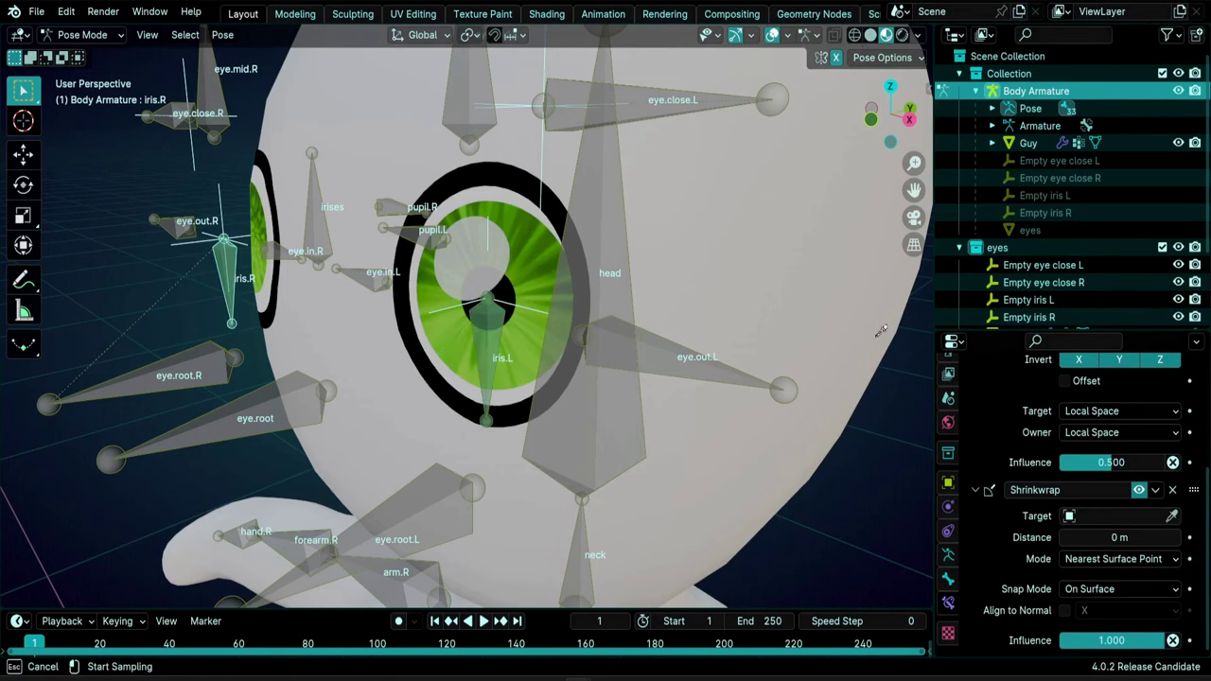
click(812, 270)
middle_drag(812, 270, 317, 340)
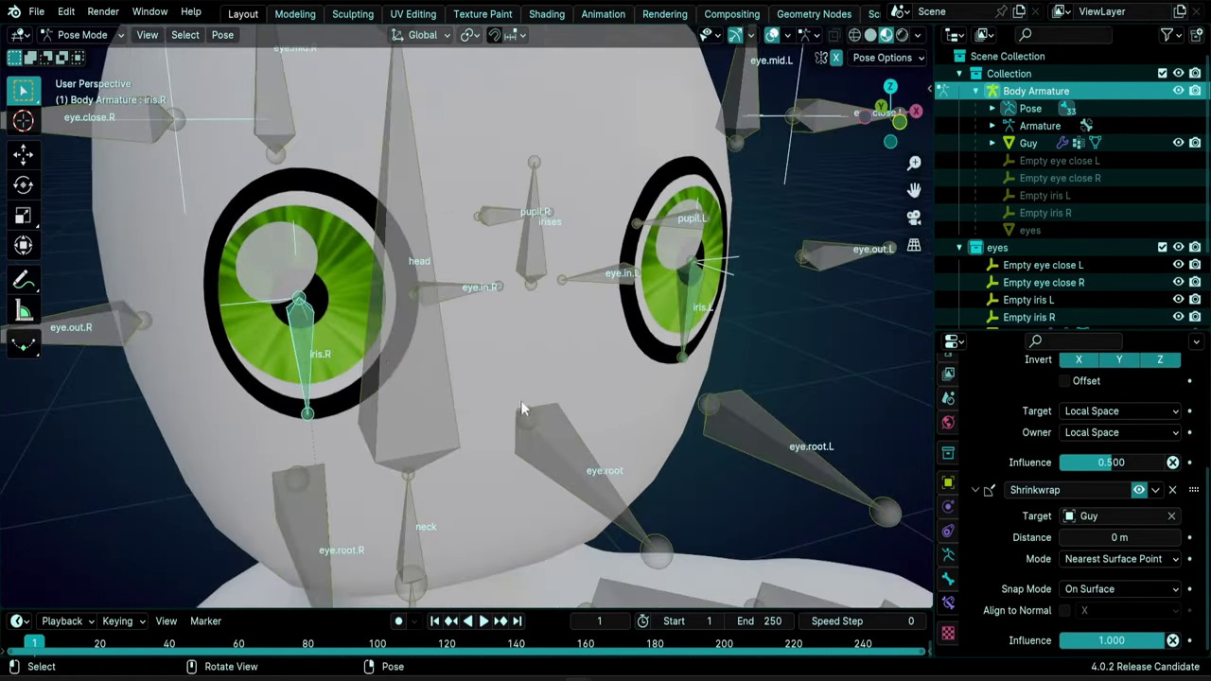
- Move the iris.R bone around to test how the irises slide over the head's surface
key(g)
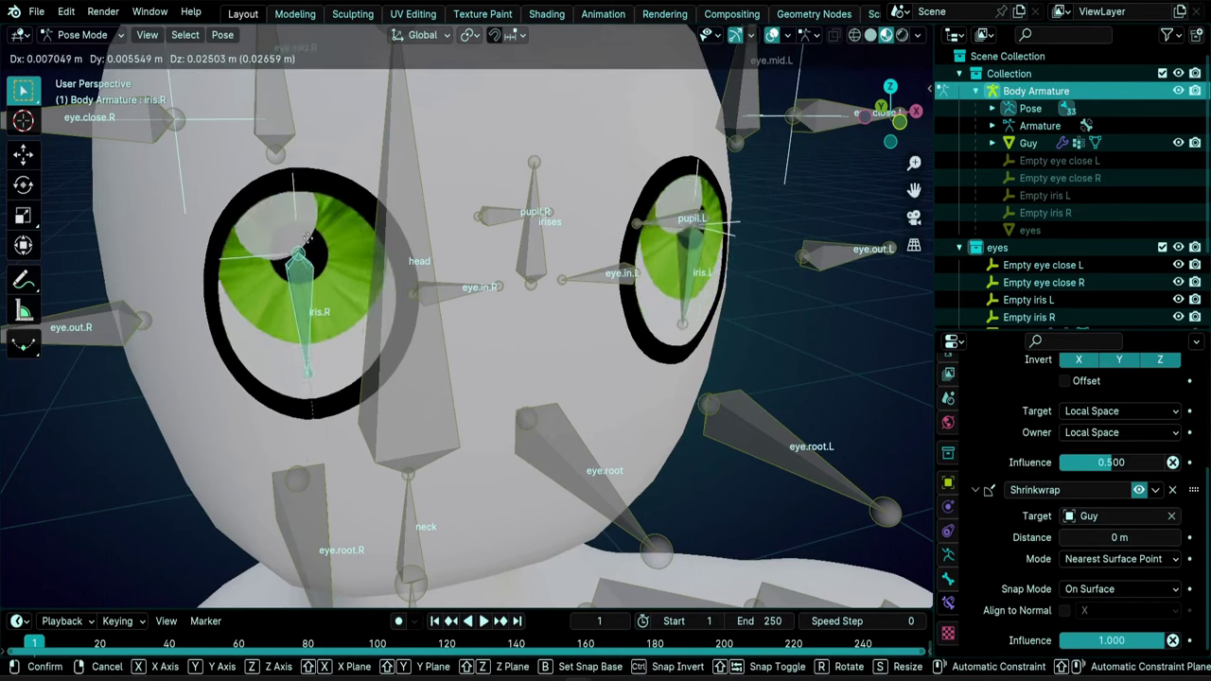
click(257, 333)
middle_drag(591, 537, 439, 378)
scroll(536, 479, down, 3)
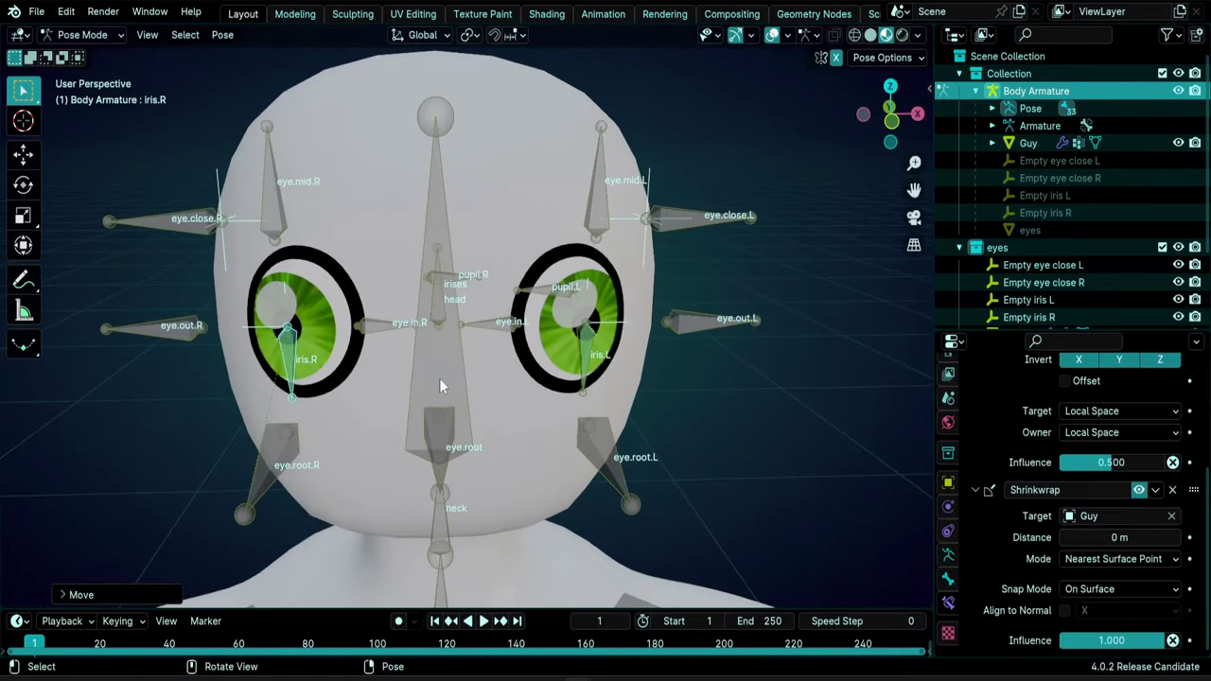
- Try rotating the head bone to check whether the eye bones follow it
click(439, 378)
scroll(481, 448, down, 3)
shift+middle_drag(503, 497, 533, 443)
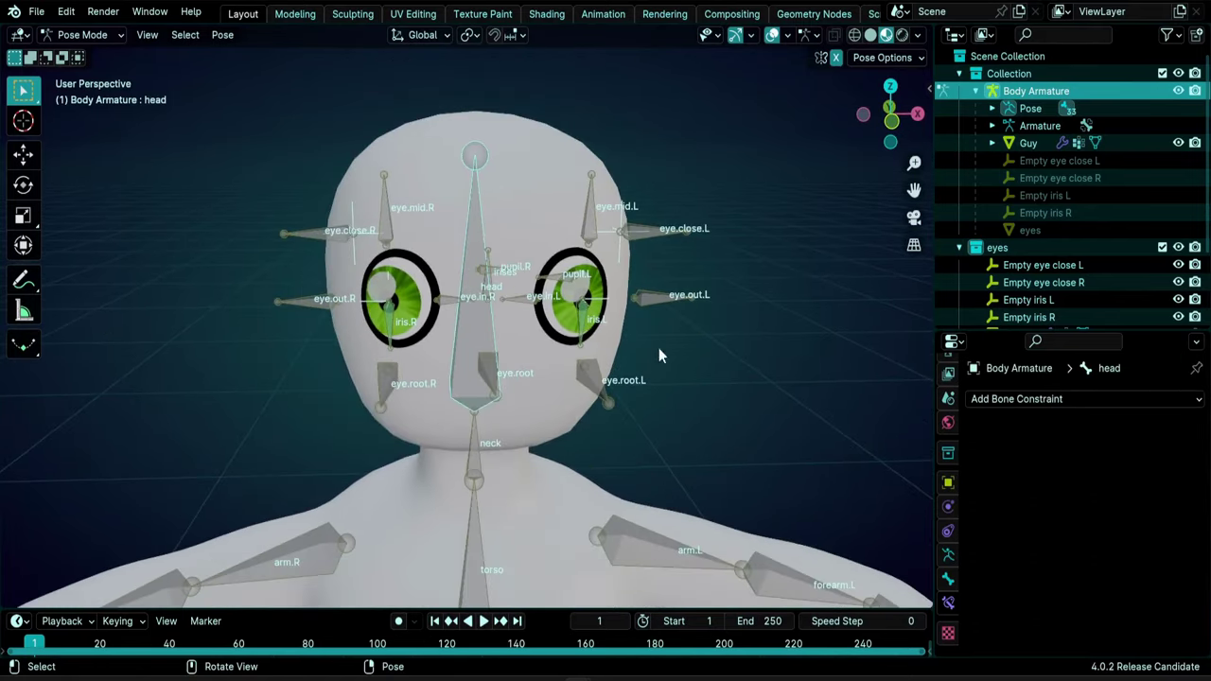
key(r)
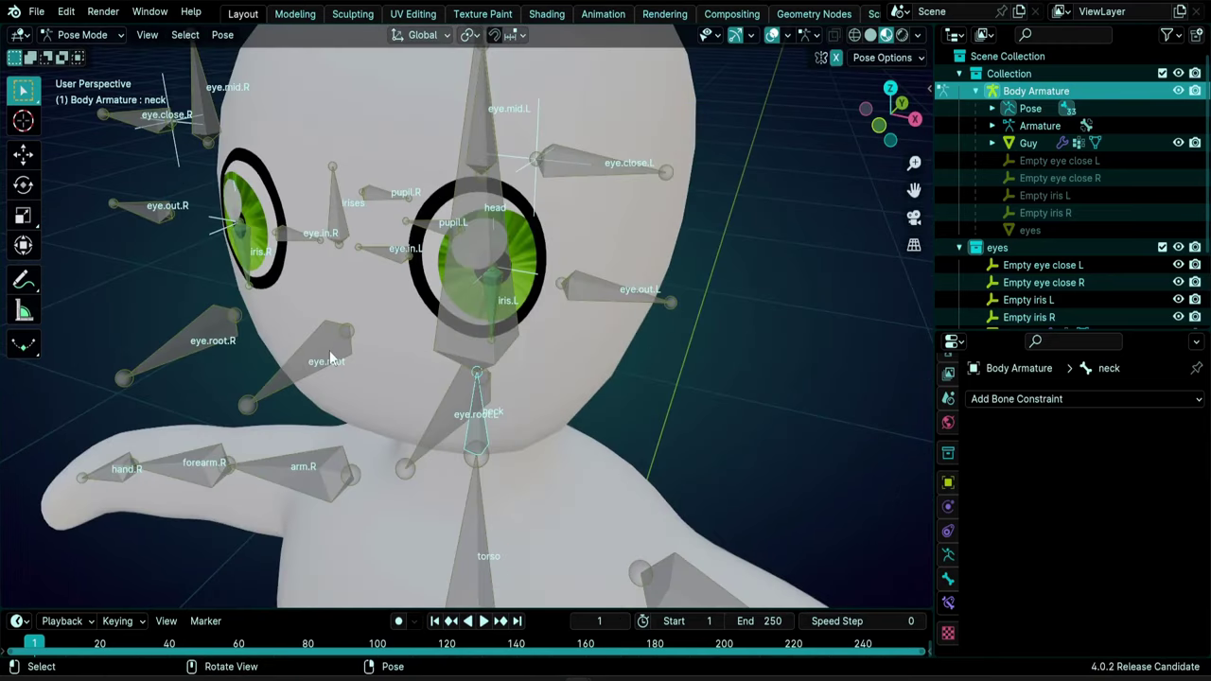
- Parent the eye.root bone to the head bone in Edit Mode with Keep Offset
key(Tab)
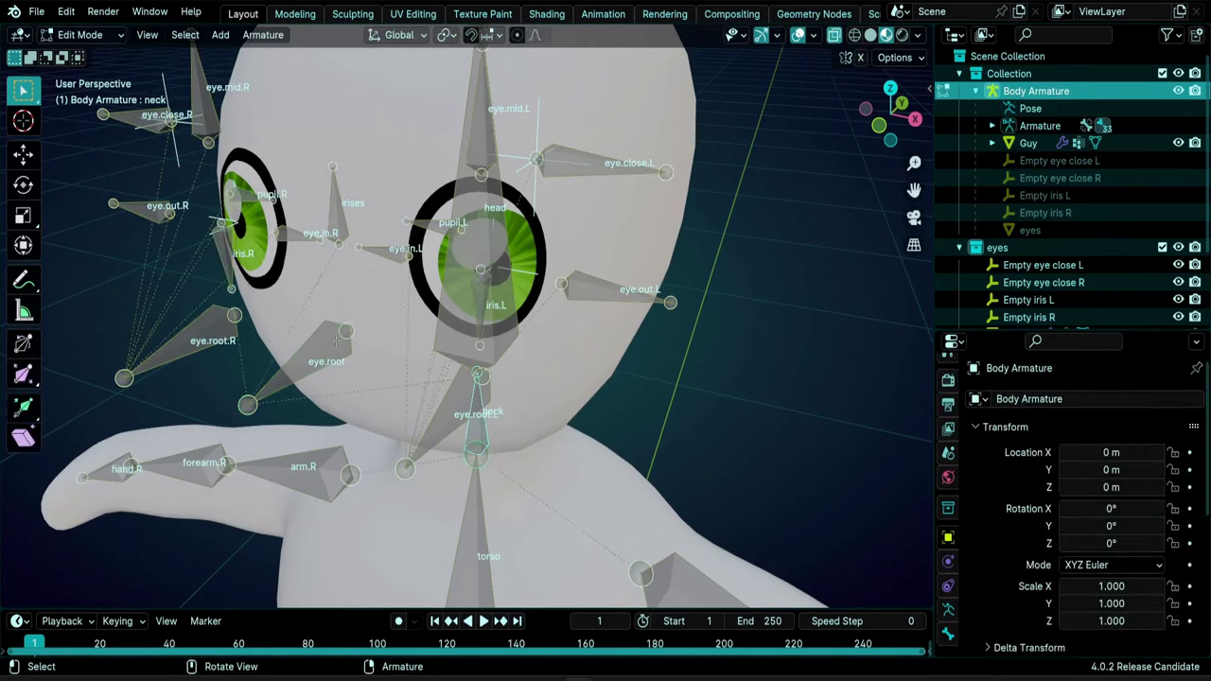
click(333, 365)
key(shift)
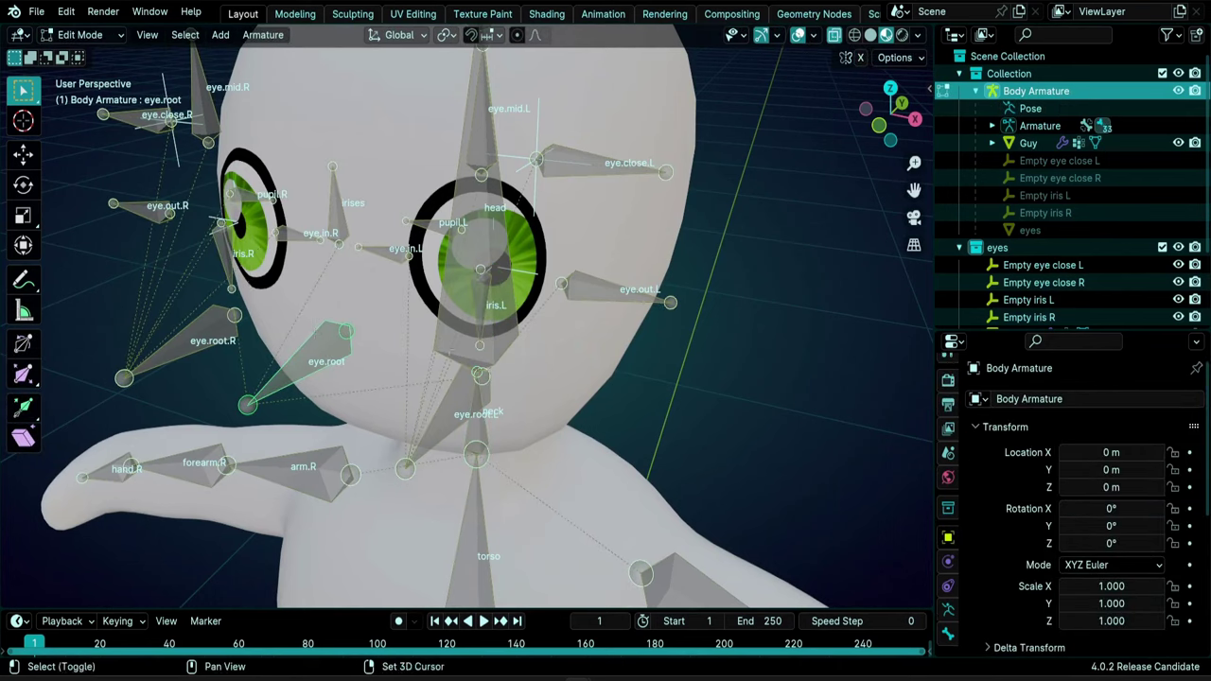
shift+click(445, 353)
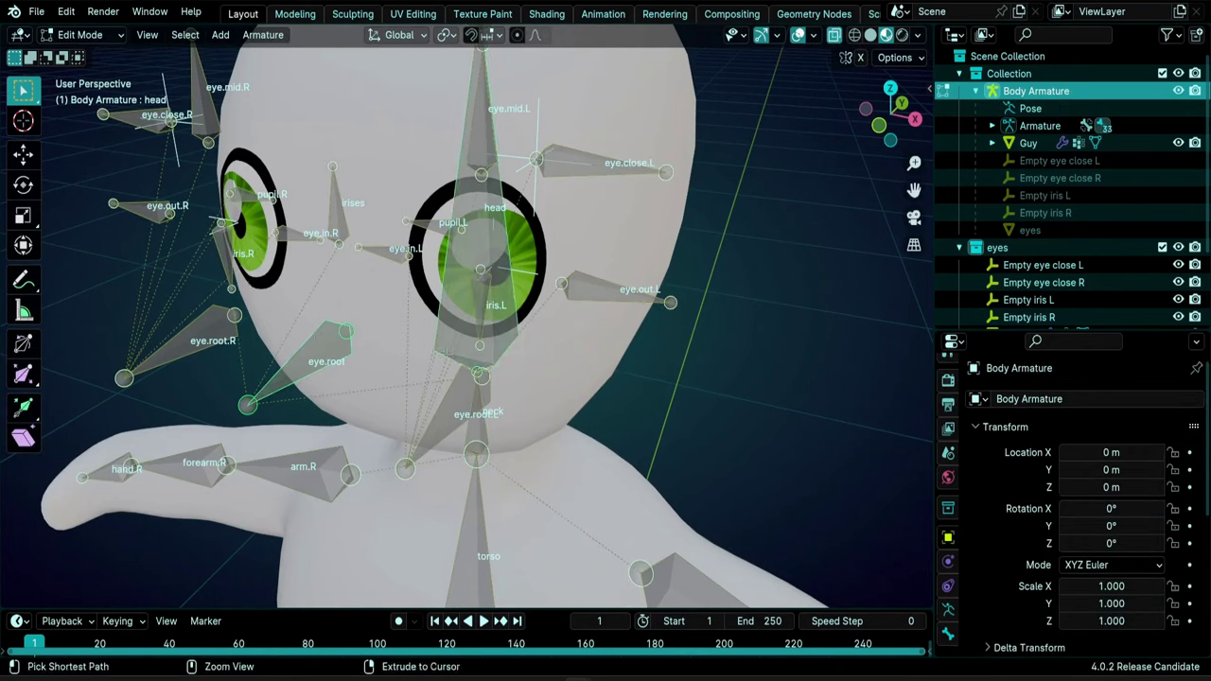
key(ctrl+p)
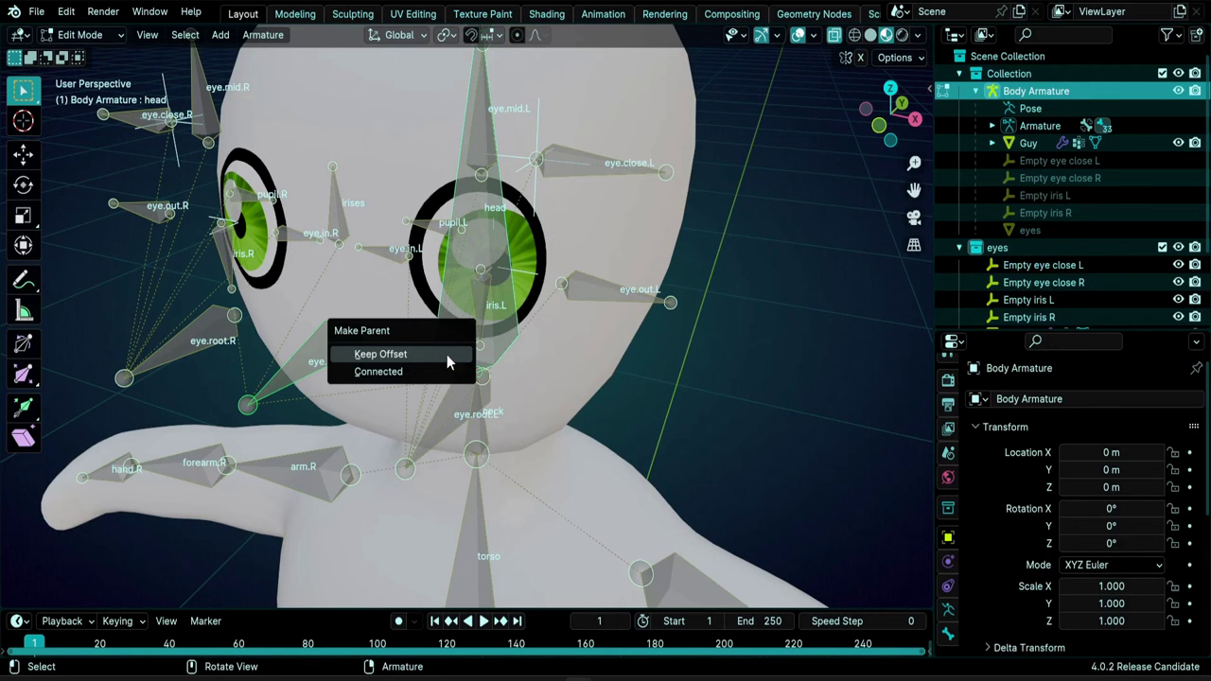
click(390, 356)
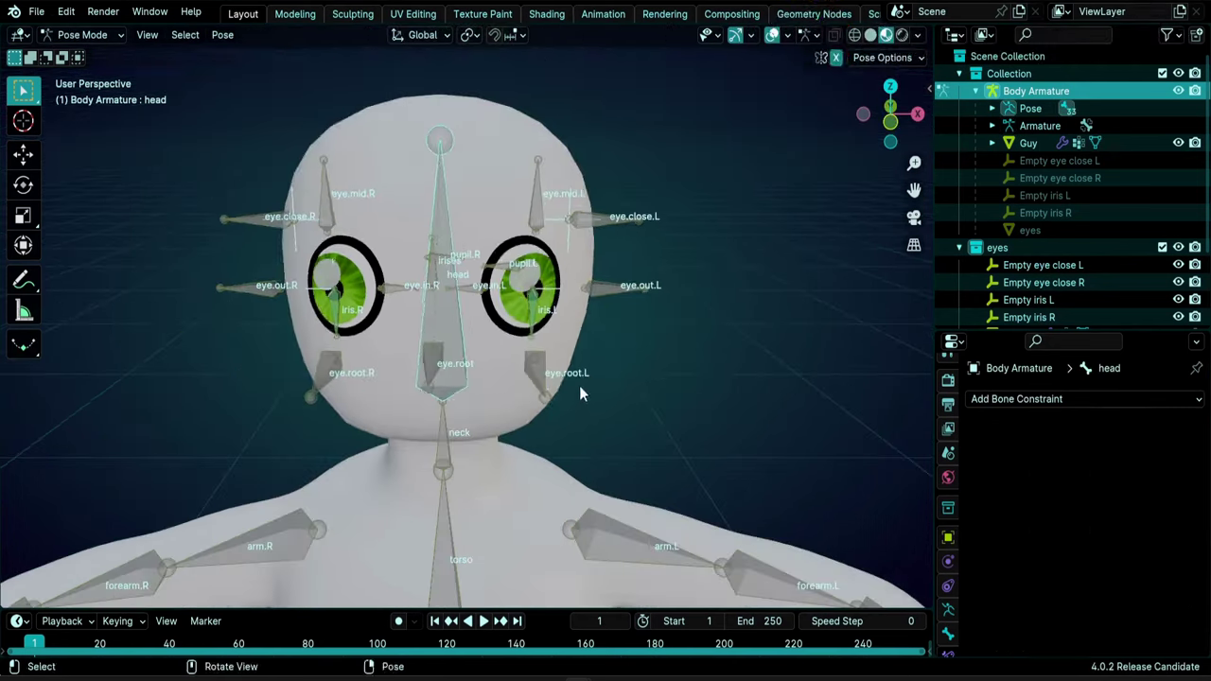
- Try rotating the head and neck bones in Pose Mode to check that the eye bones follow them
key(r)
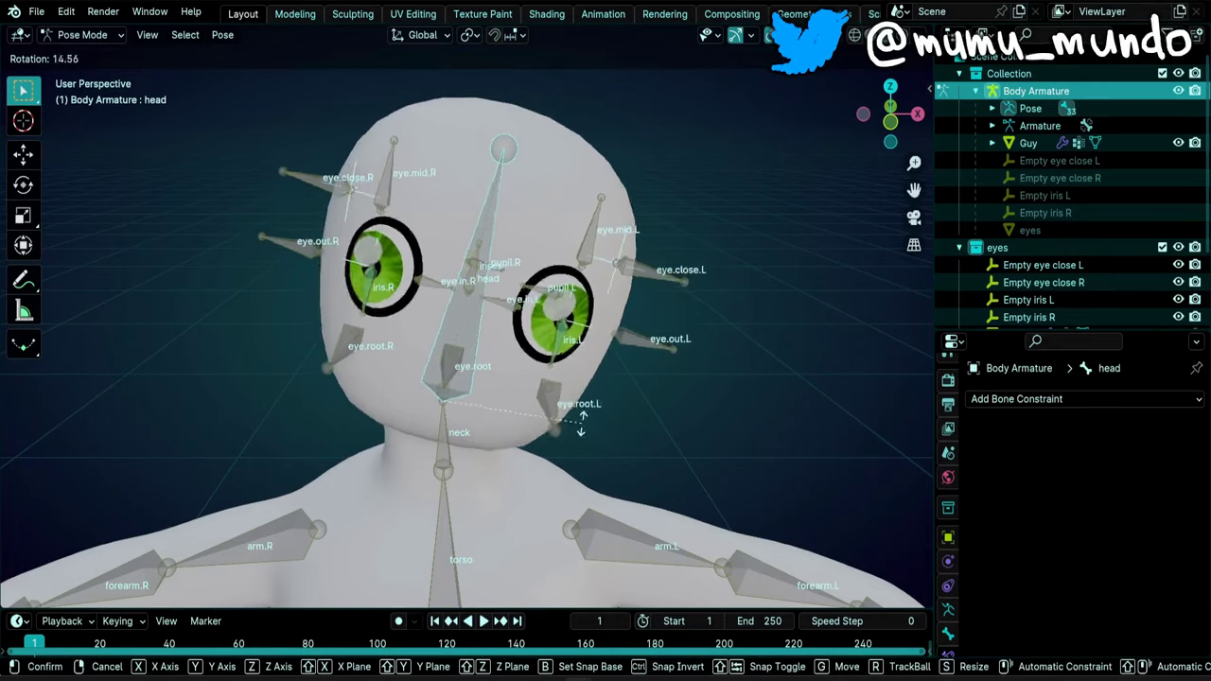
right_click(490, 438)
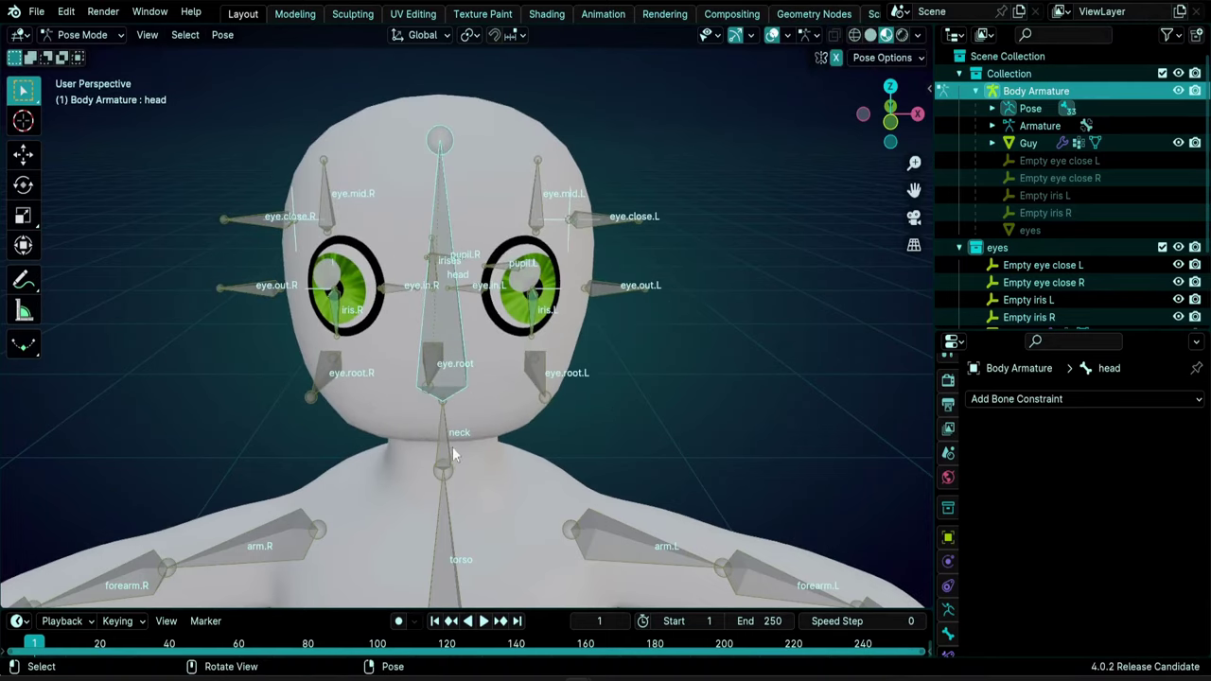
click(452, 447)
key(r)
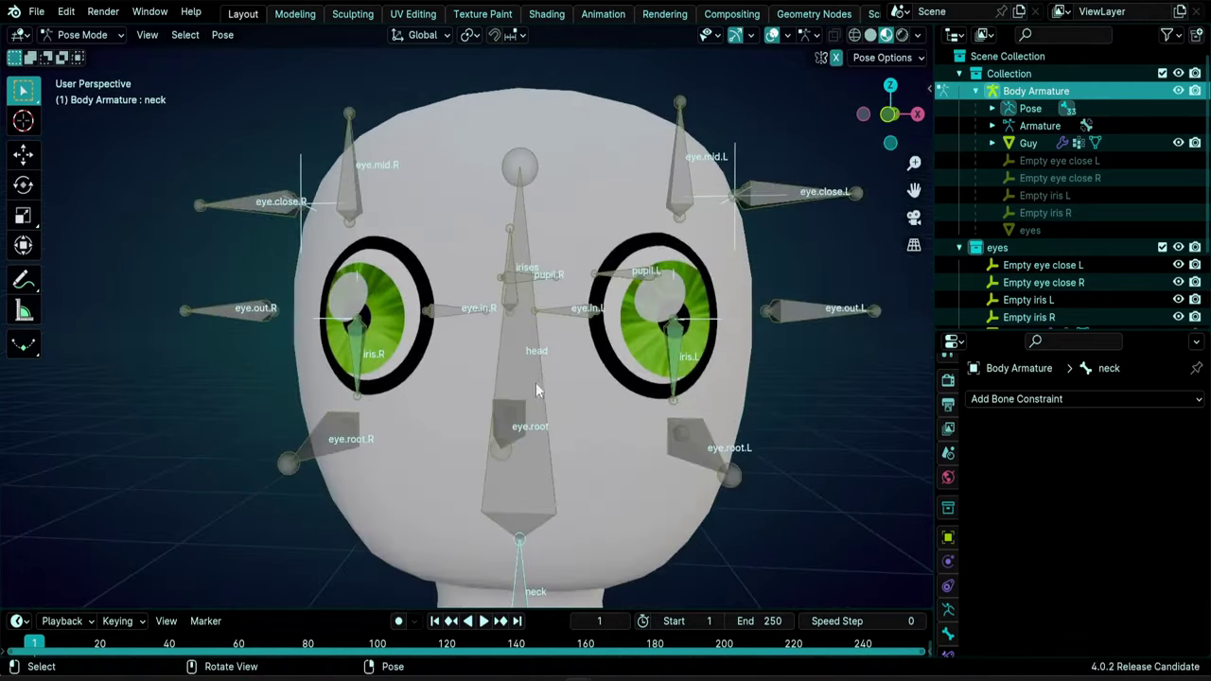
- Reshape the eyes by moving the eye.out.L, eye.root.L and eye.mid.L bones with mirrored posing
scroll(535, 390, down, 2)
click(727, 337)
key(g)
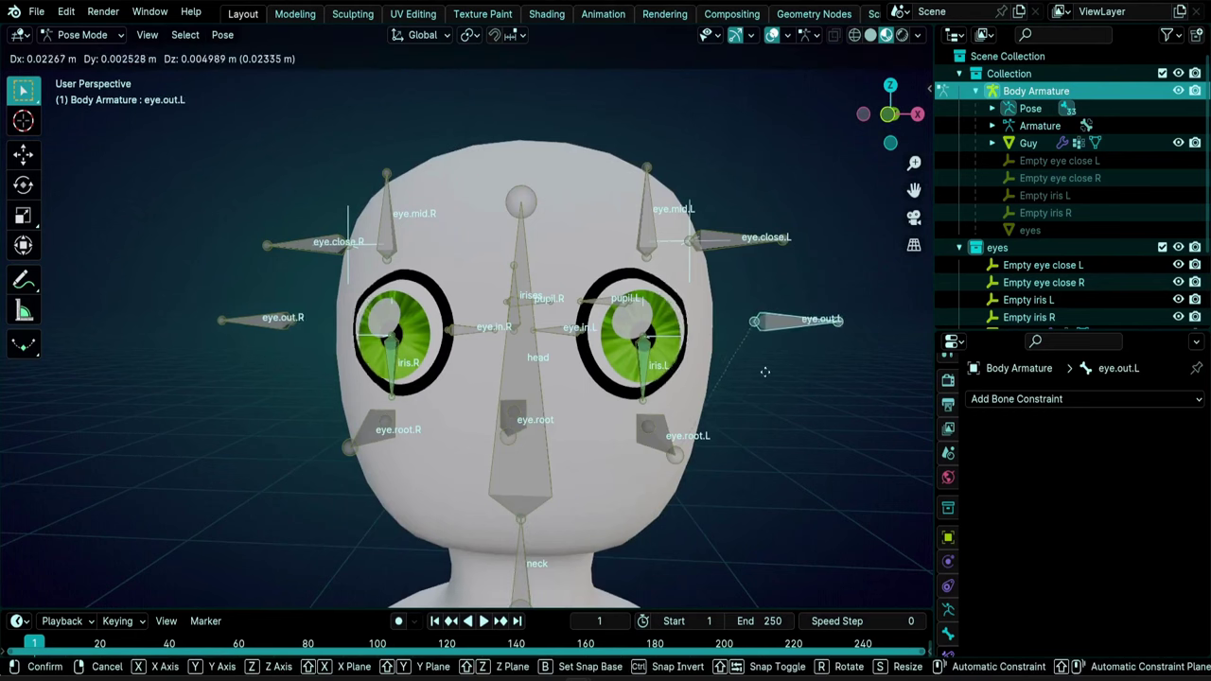
click(763, 407)
click(685, 454)
key(g)
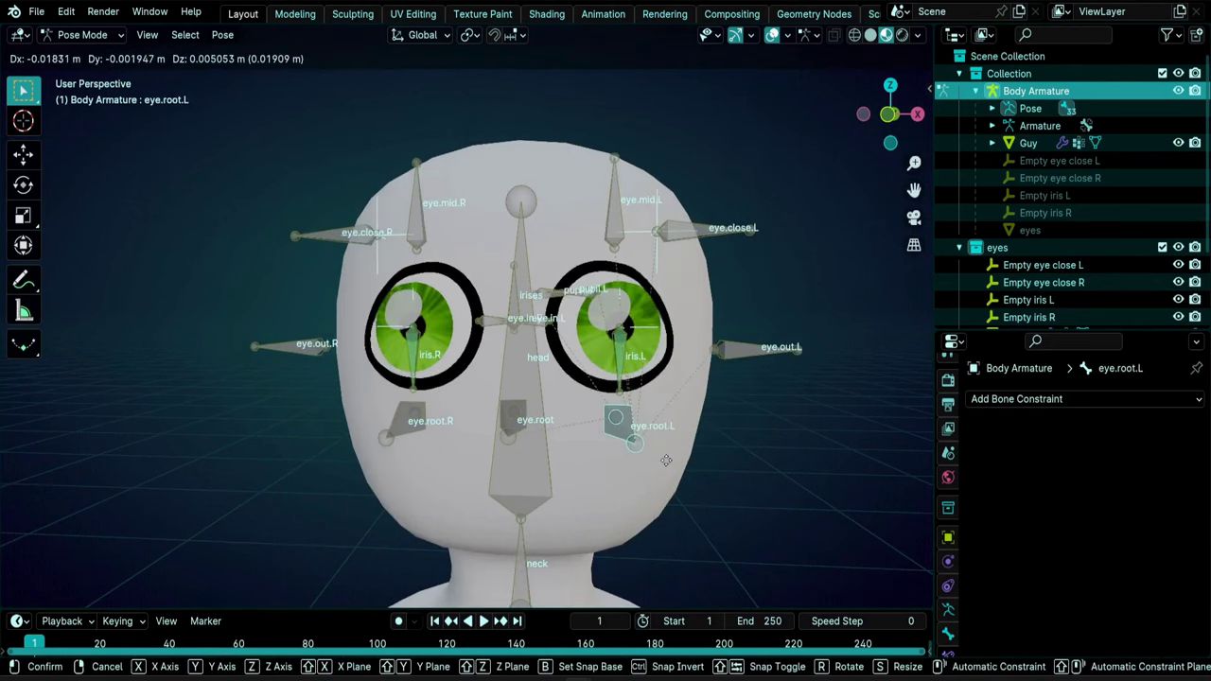
click(615, 239)
click(613, 243)
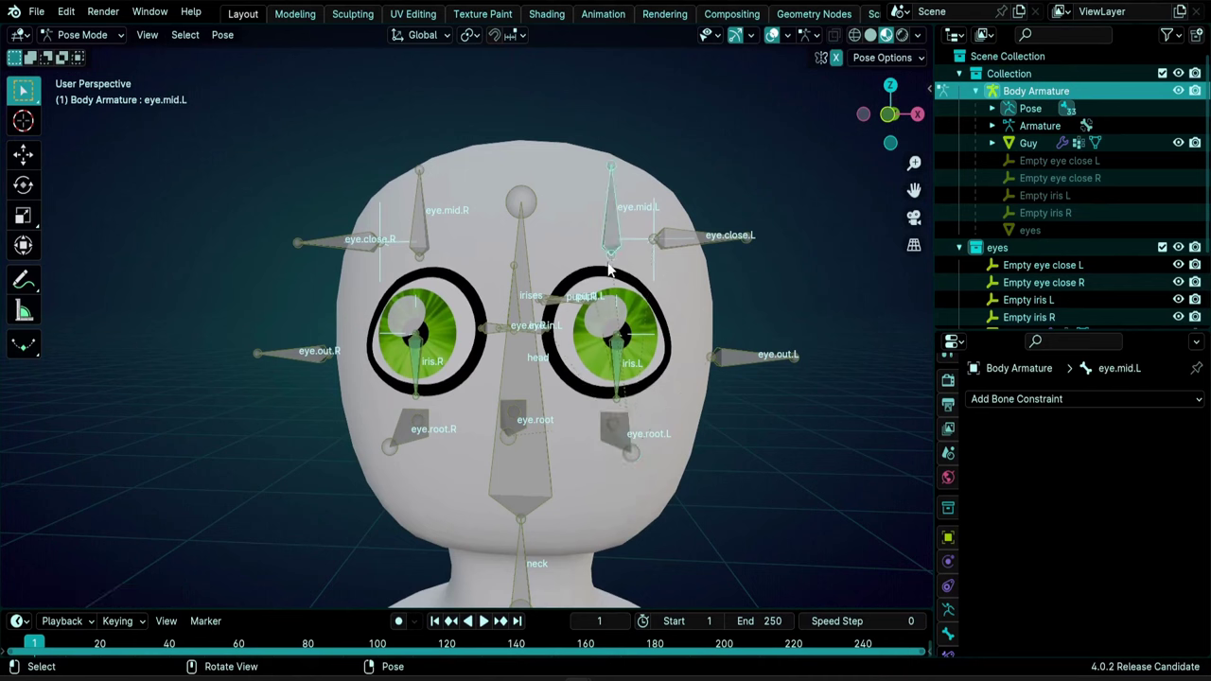
key(g)
click(620, 263)
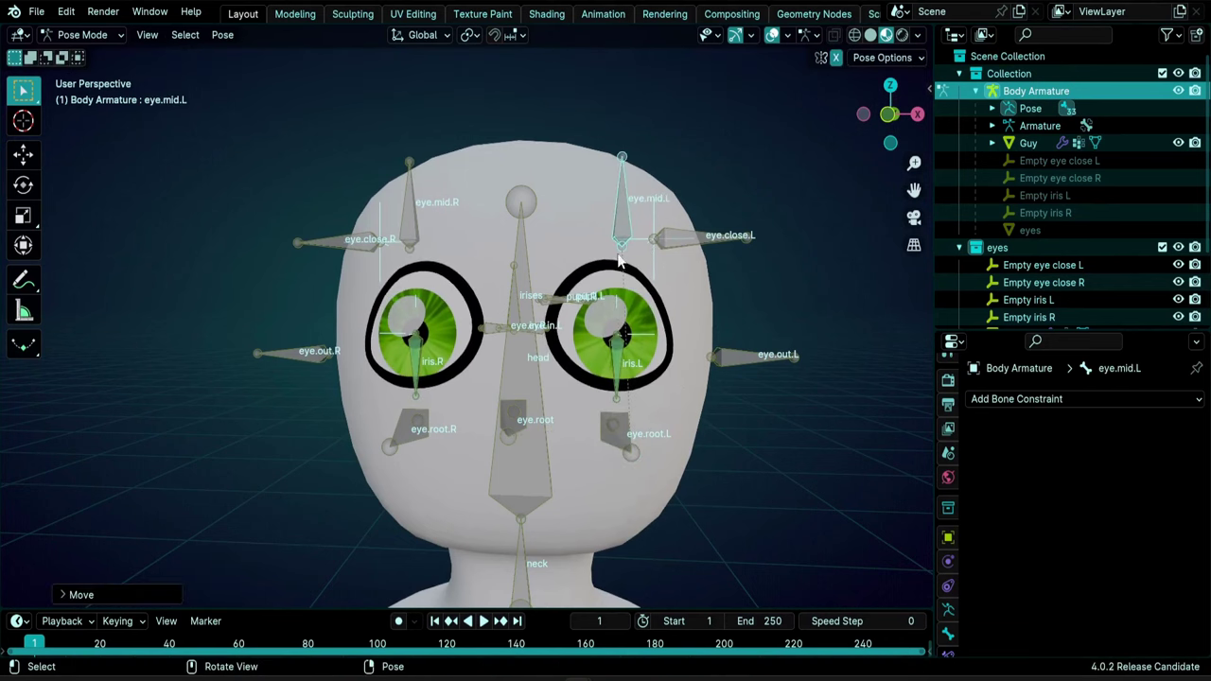
- Try moving the irises bone around to check how both irises travel within the eye outlines
click(519, 314)
key(g)
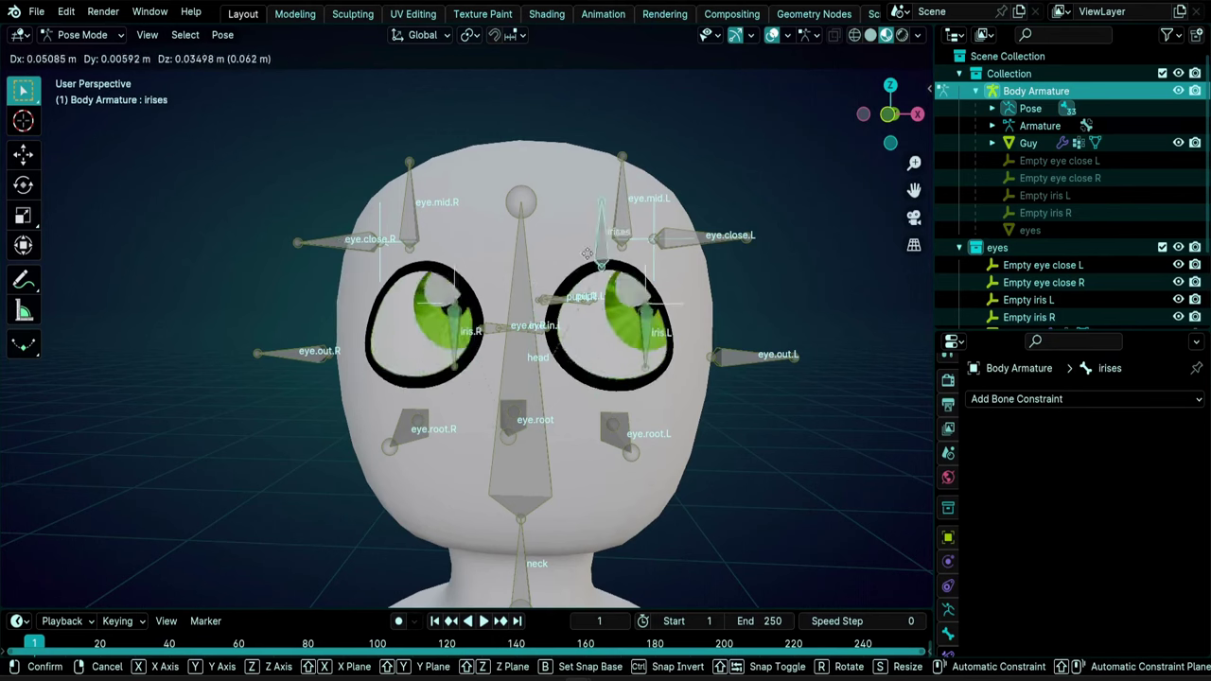
click(519, 326)
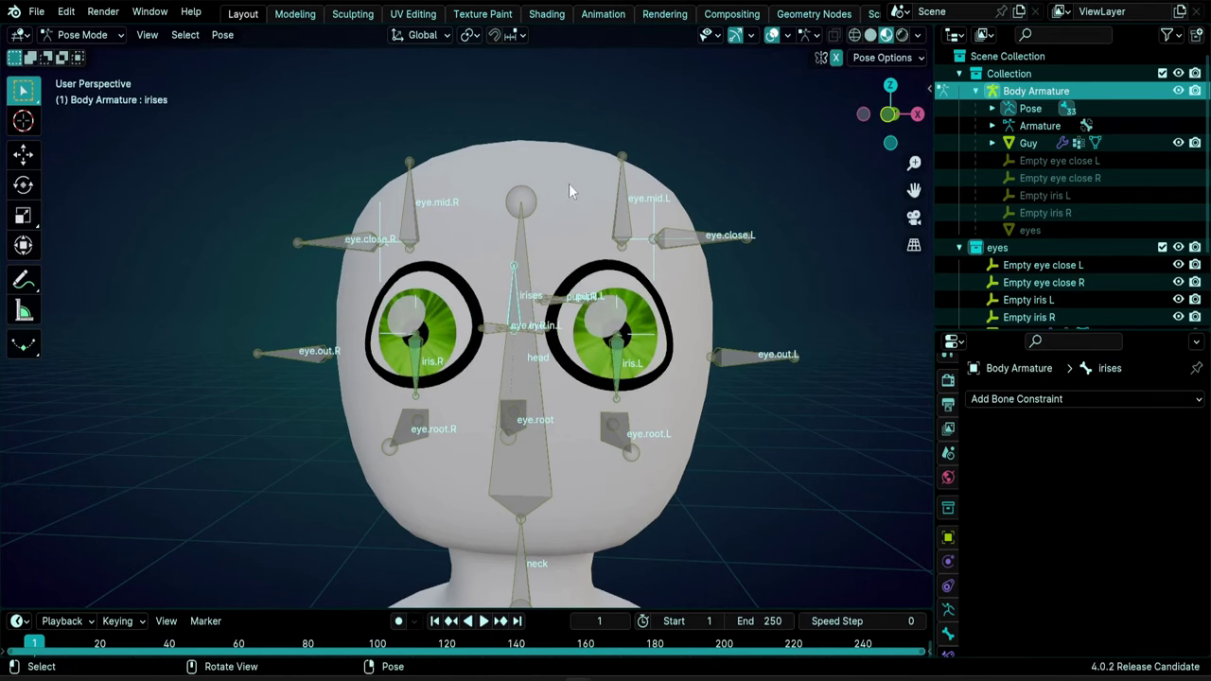
- Set both the viewport and render levels of Guy's Subdivision modifier to 3
click(568, 185)
click(948, 561)
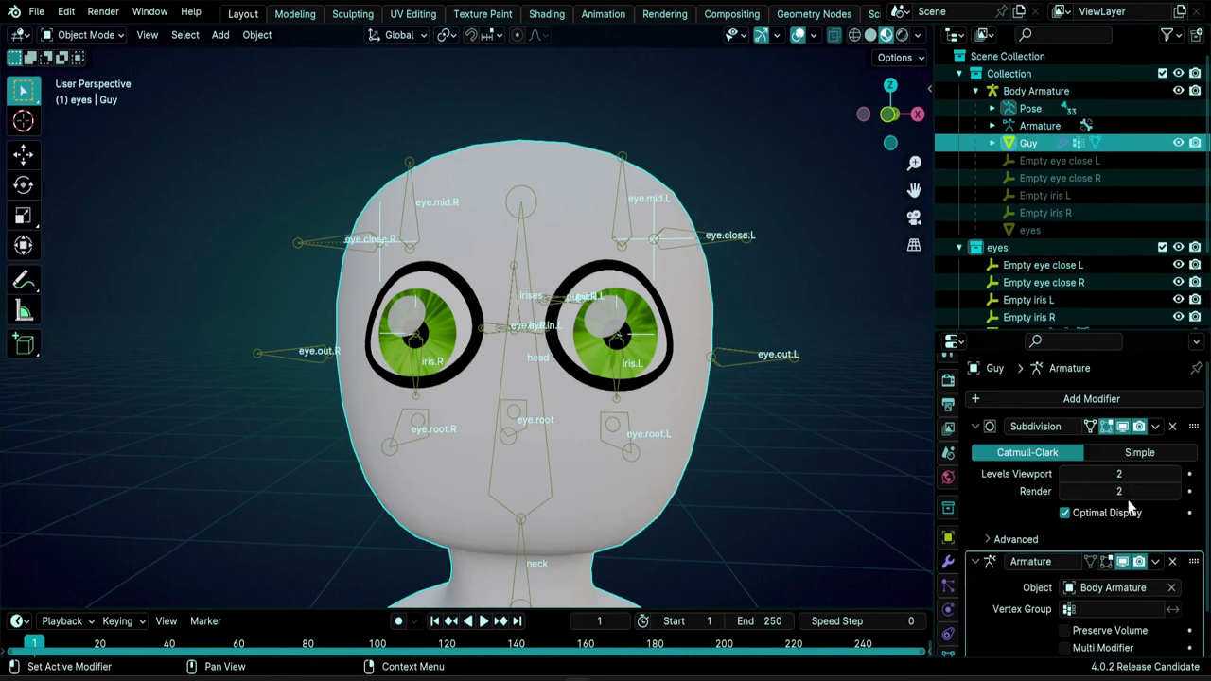
click(1176, 475)
click(1178, 494)
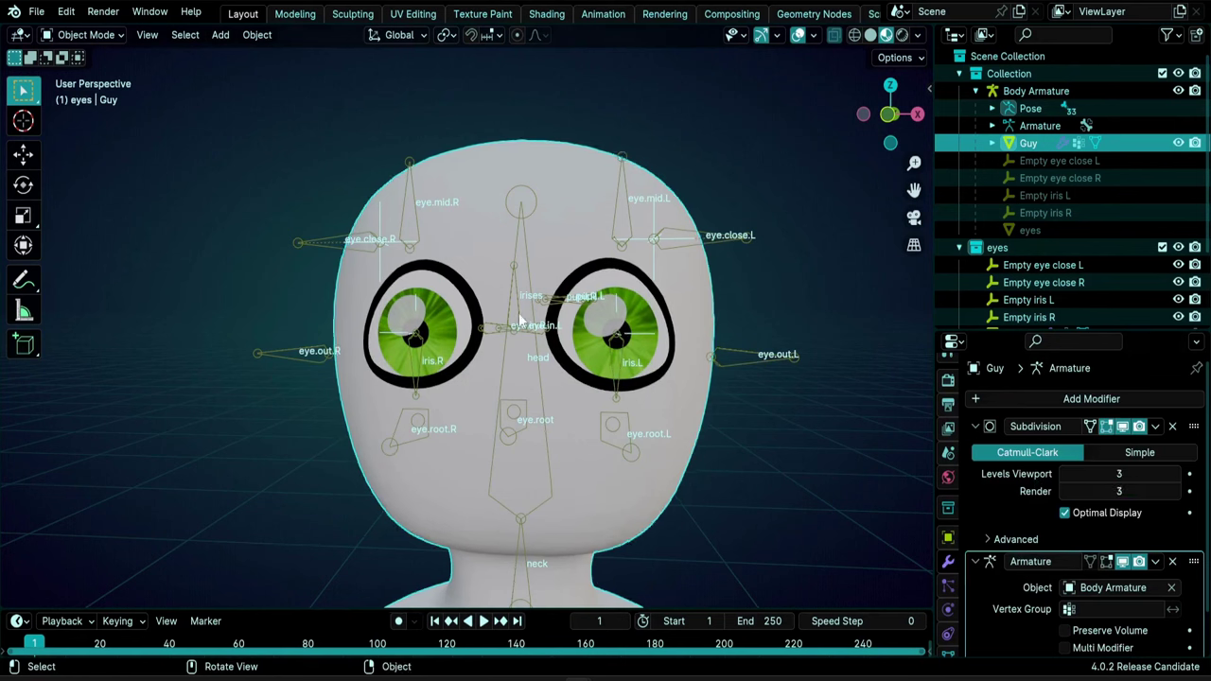
- Try moving the irises bone sideways to check the irises on the more finely subdivided head
click(519, 321)
key(g)
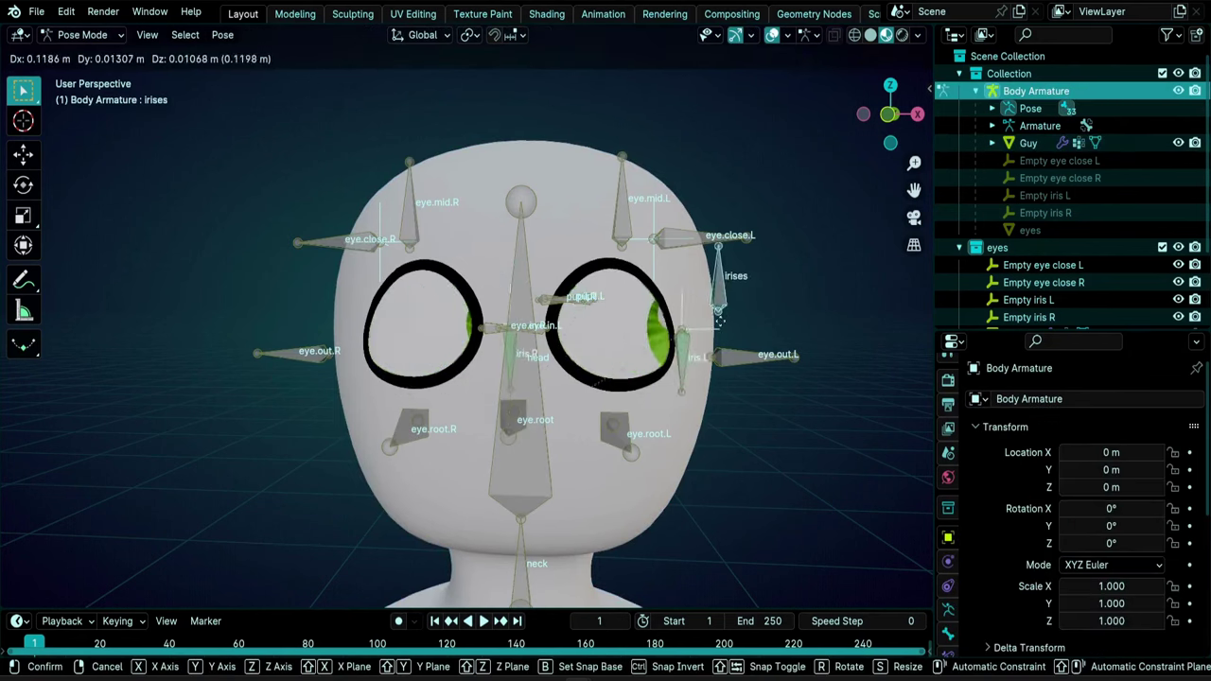
right_click(522, 324)
- Lower the eye.close.R bone until both eyes close, and inspect the closed eyelids up close
click(350, 244)
key(g)
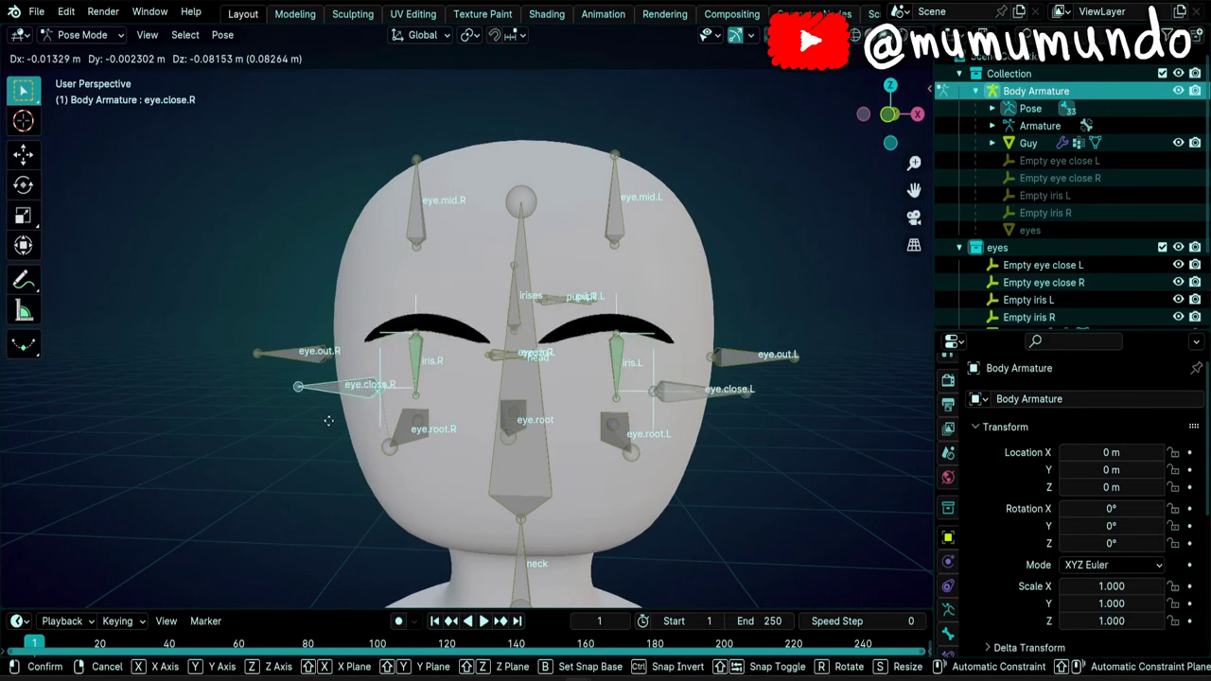
click(337, 443)
scroll(424, 384, up, 5)
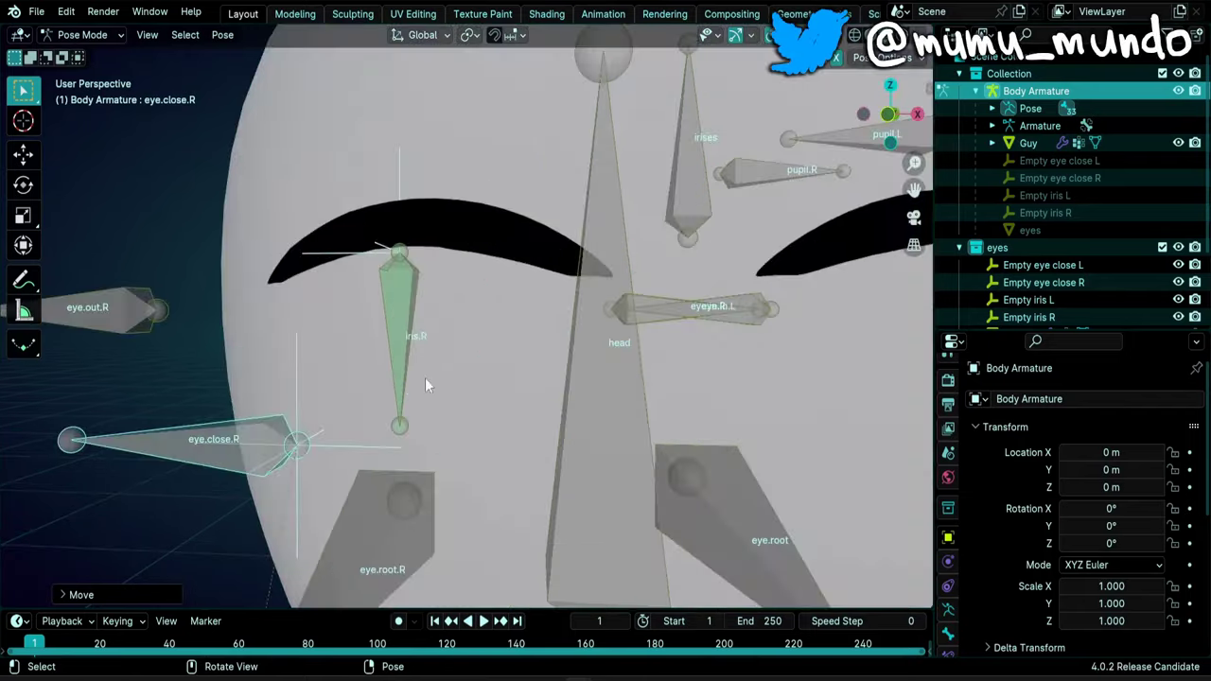
scroll(547, 379, down, 5)
middle_drag(558, 379, 564, 391)
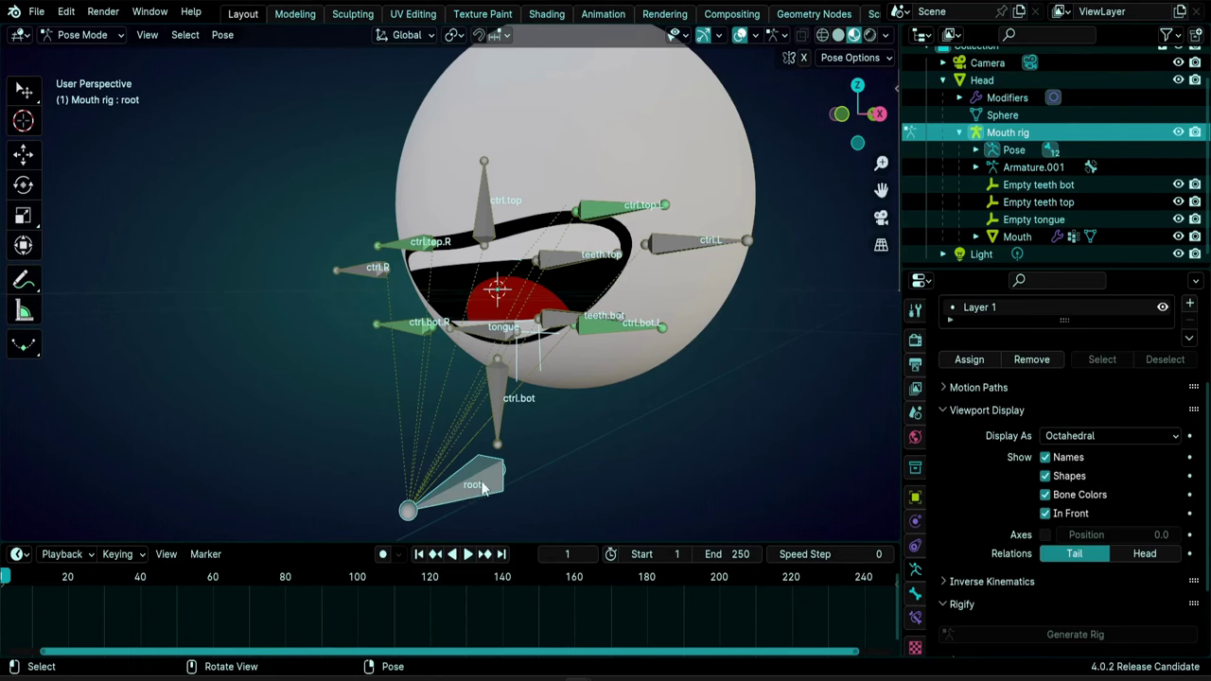
- Select all bones of the mouth rig and start a Batch Rename targeting the selected Bones
click(704, 243)
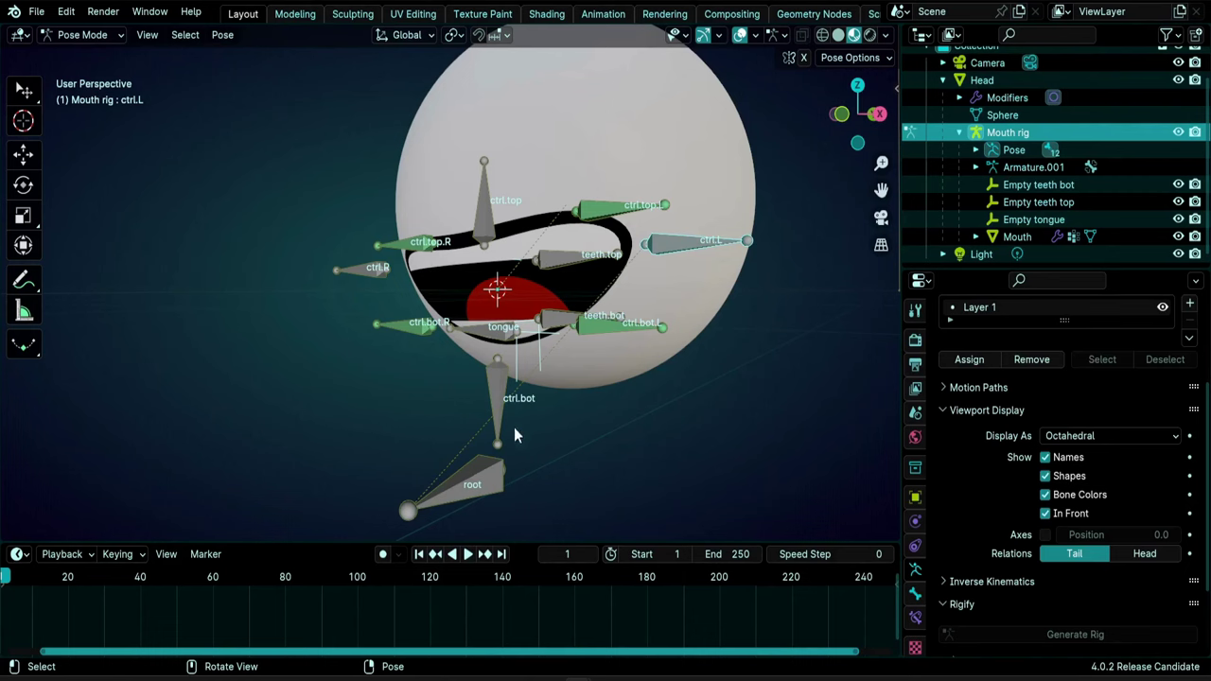
key(a)
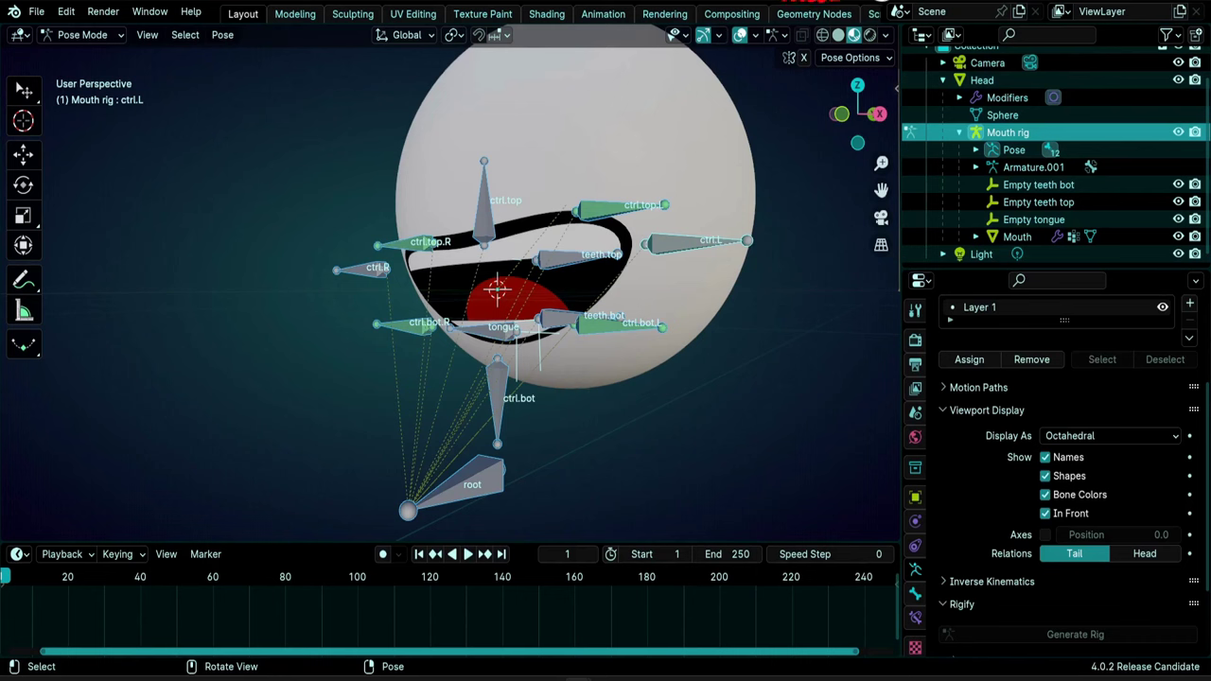
key(F3)
text(batch)
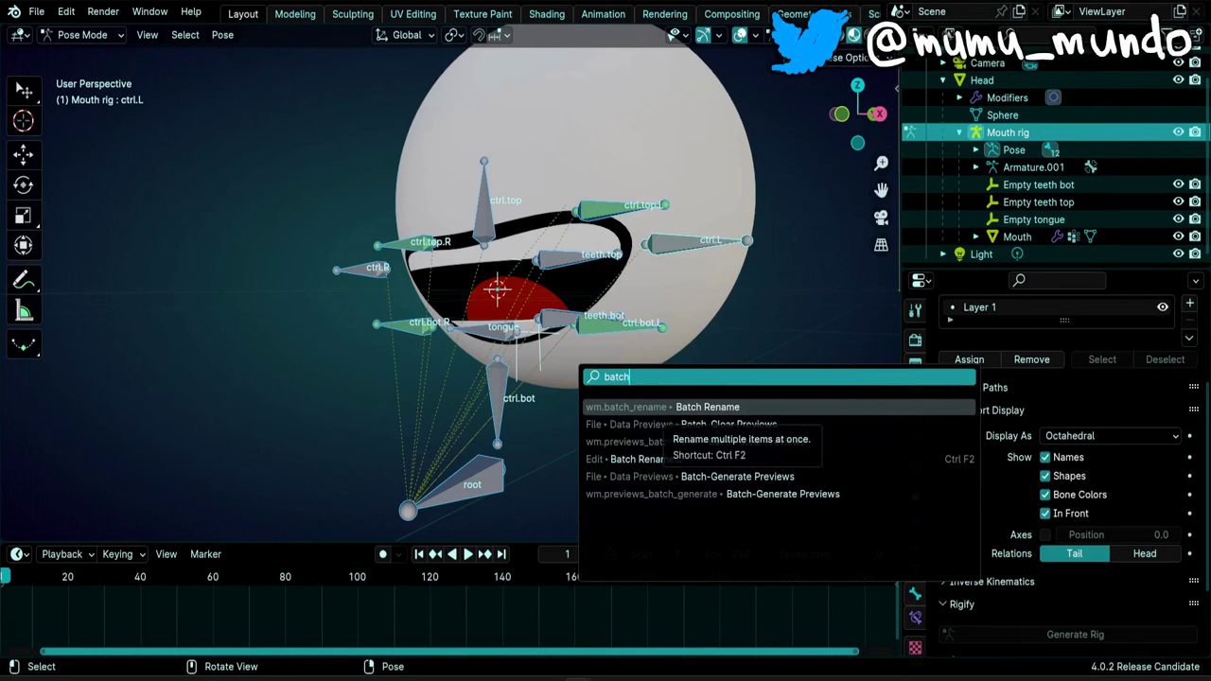
click(683, 406)
drag(684, 406, 710, 266)
click(752, 296)
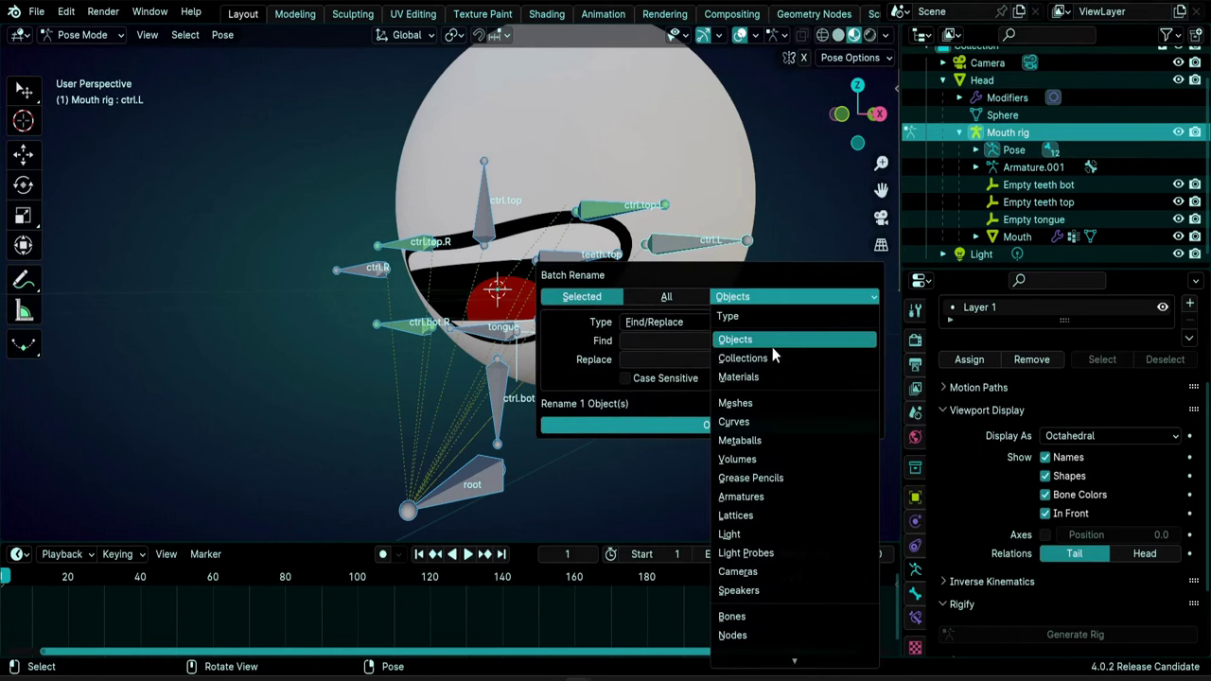
click(758, 616)
- Batch rename the selected bones using Set Name with the prefix "mouth."
click(698, 322)
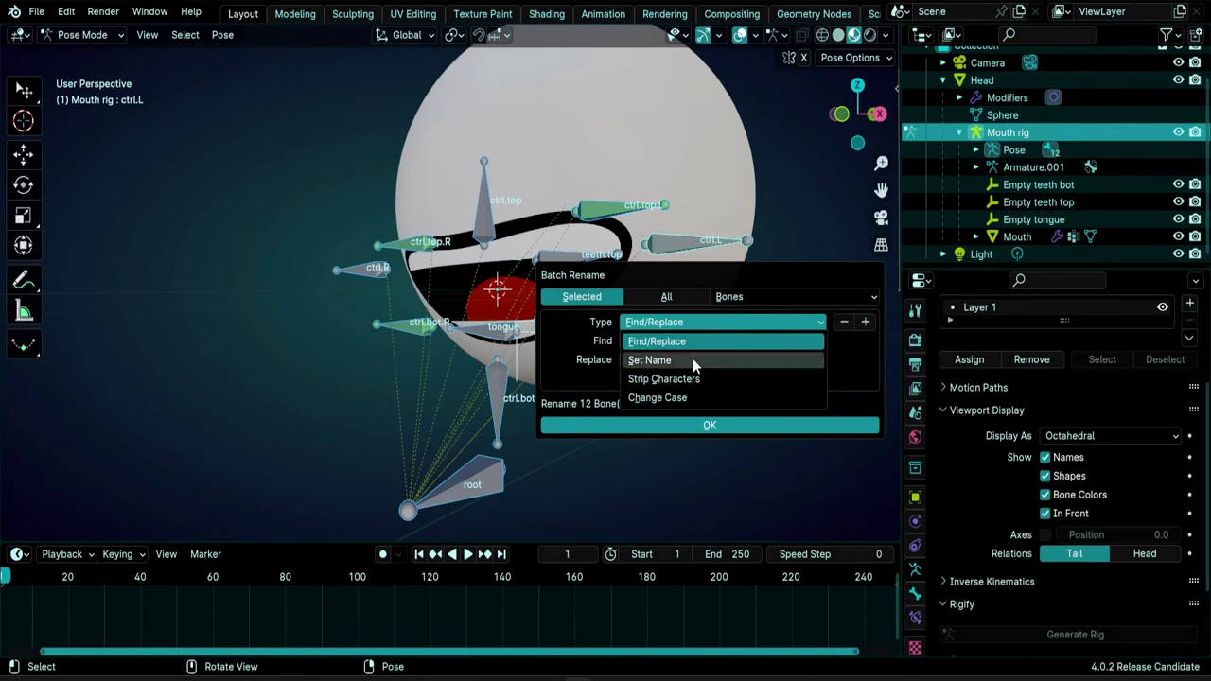
click(678, 360)
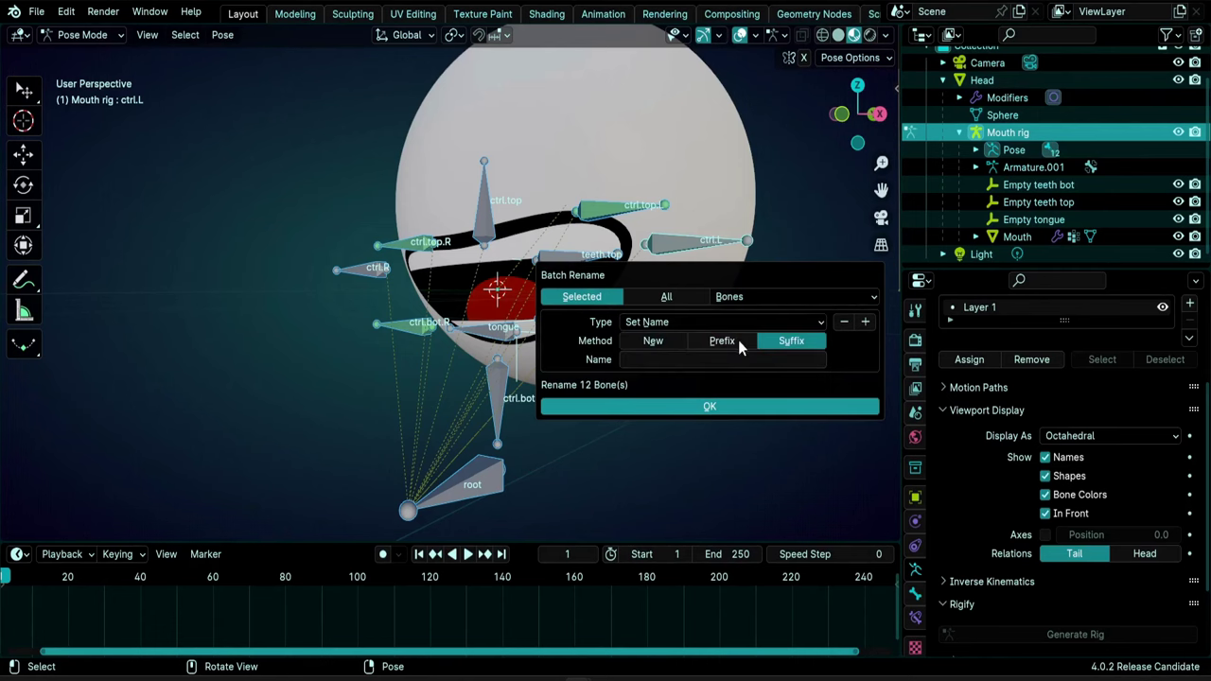
click(722, 342)
click(724, 359)
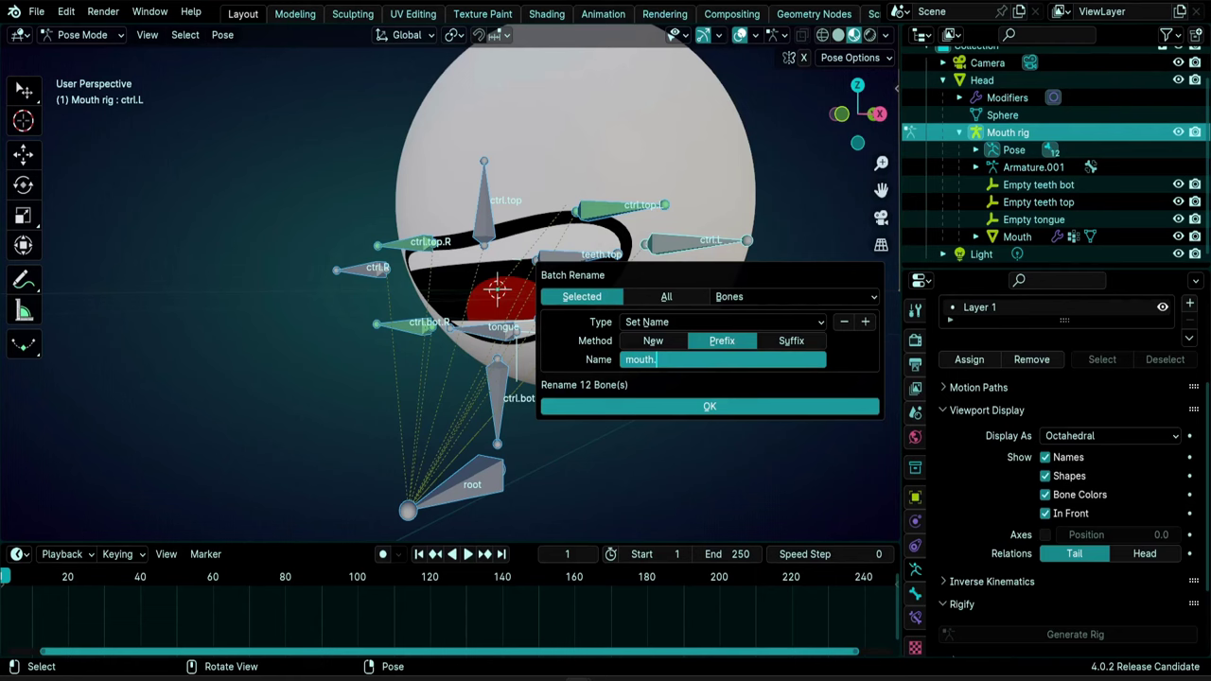
text(mouth.)
key(Return)
click(693, 403)
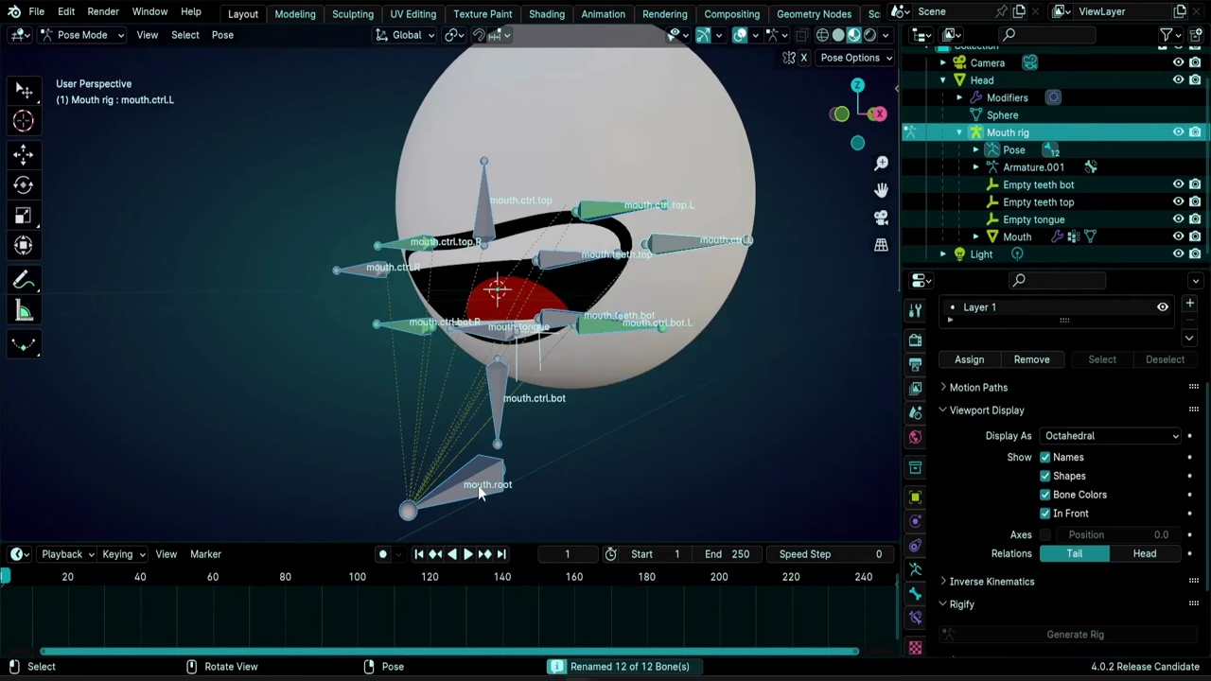
- Examine the renamed root, lip control, teeth and tongue bones of the mouth rig from several angles
click(480, 493)
click(500, 386)
scroll(615, 350, up, 3)
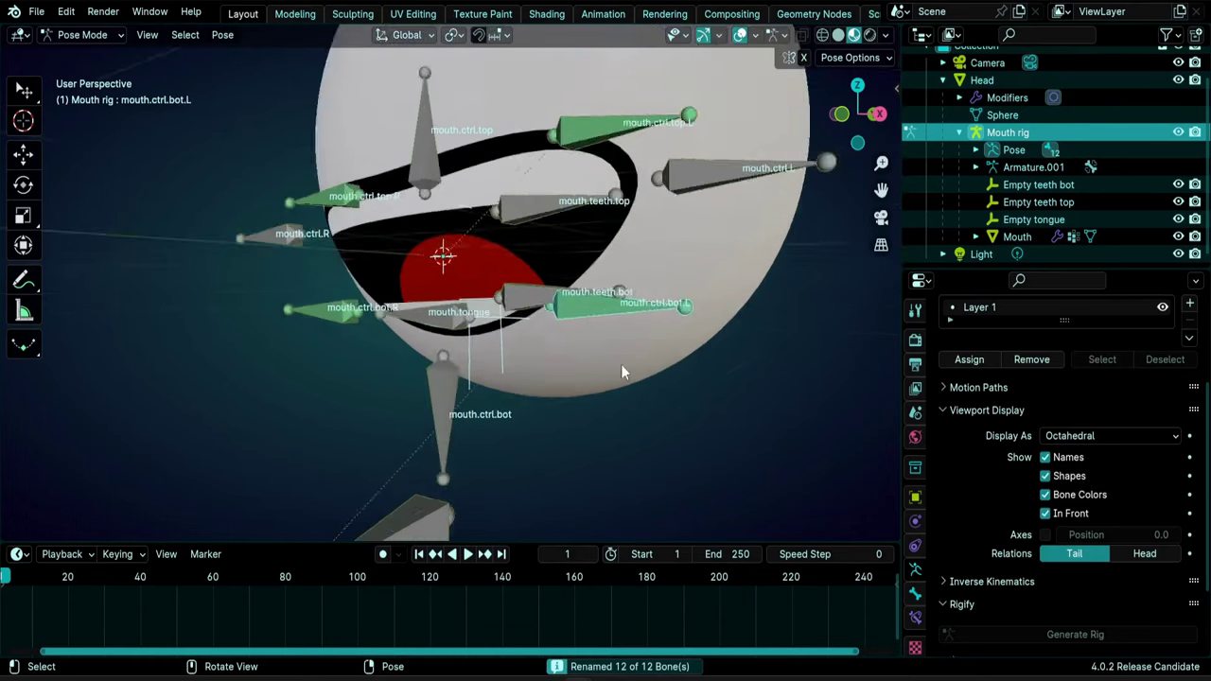
click(572, 286)
scroll(575, 283, up, 3)
click(588, 243)
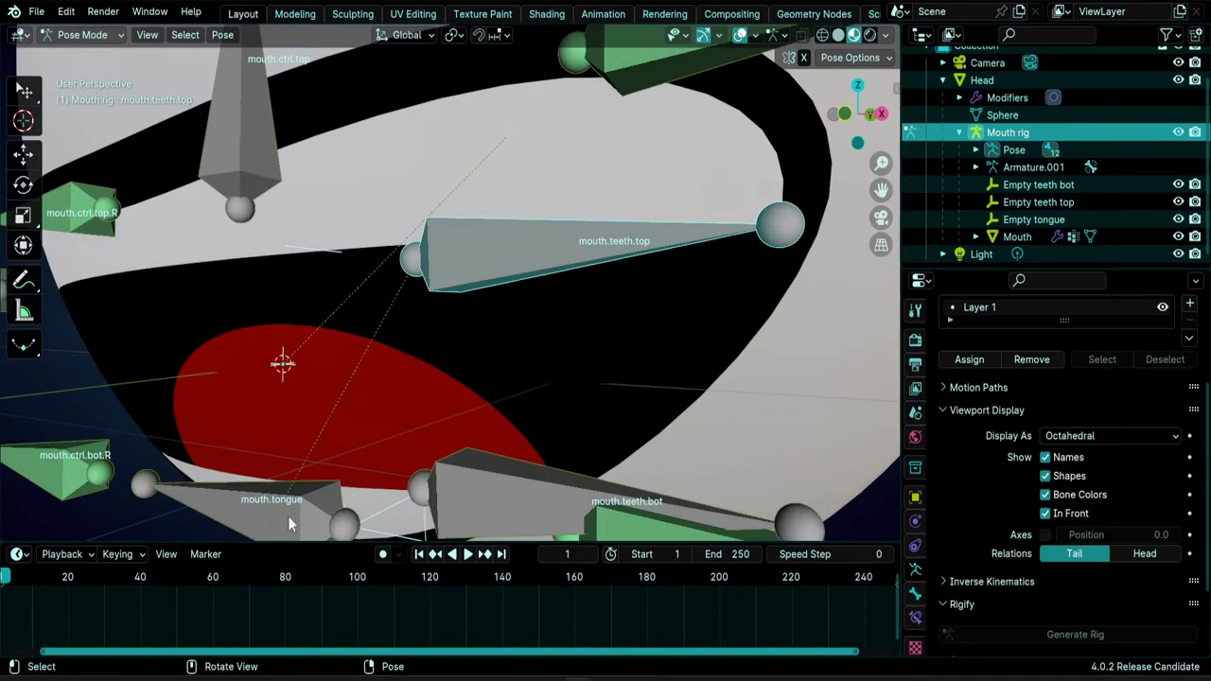
click(288, 516)
click(594, 257)
scroll(654, 251, down, 2)
click(330, 450)
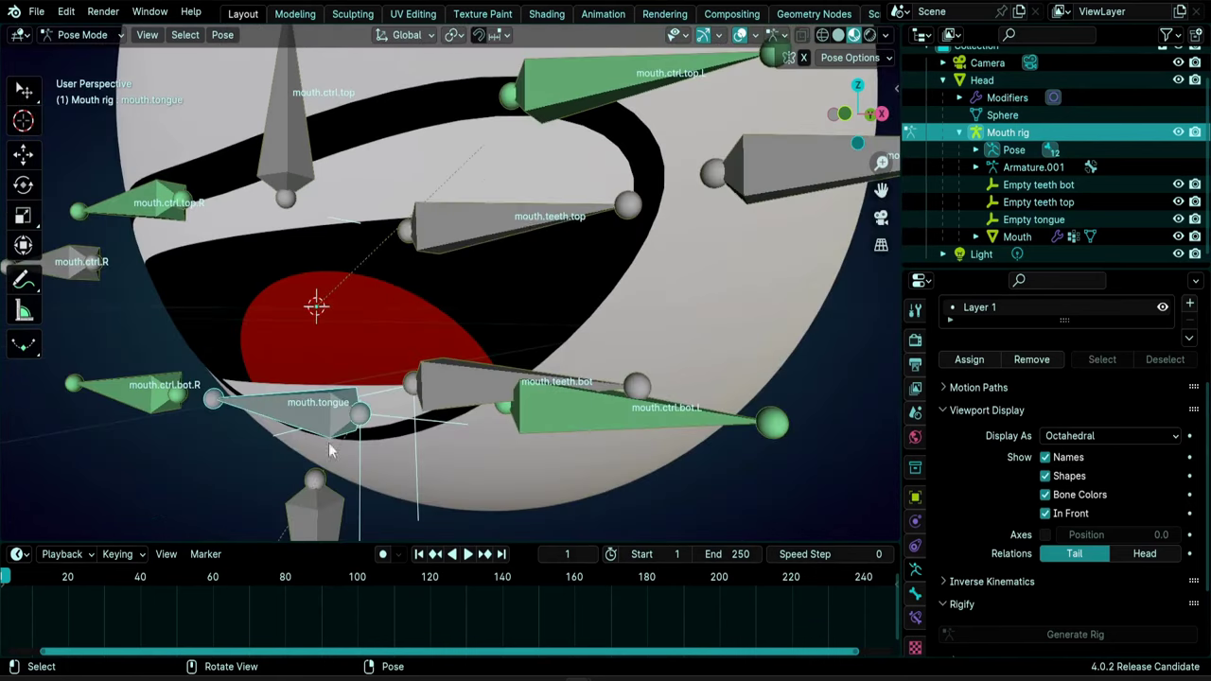
scroll(418, 231, down, 2)
middle_drag(331, 262, 367, 359)
scroll(394, 288, down, 2)
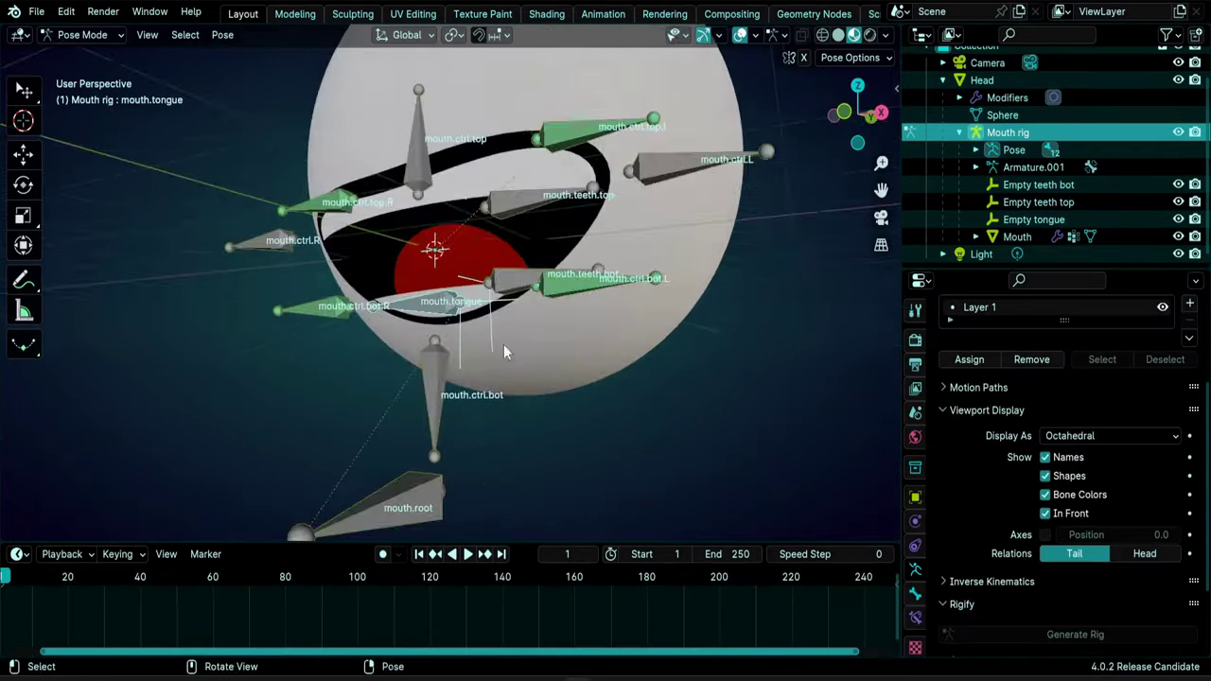
middle_drag(503, 345, 597, 425)
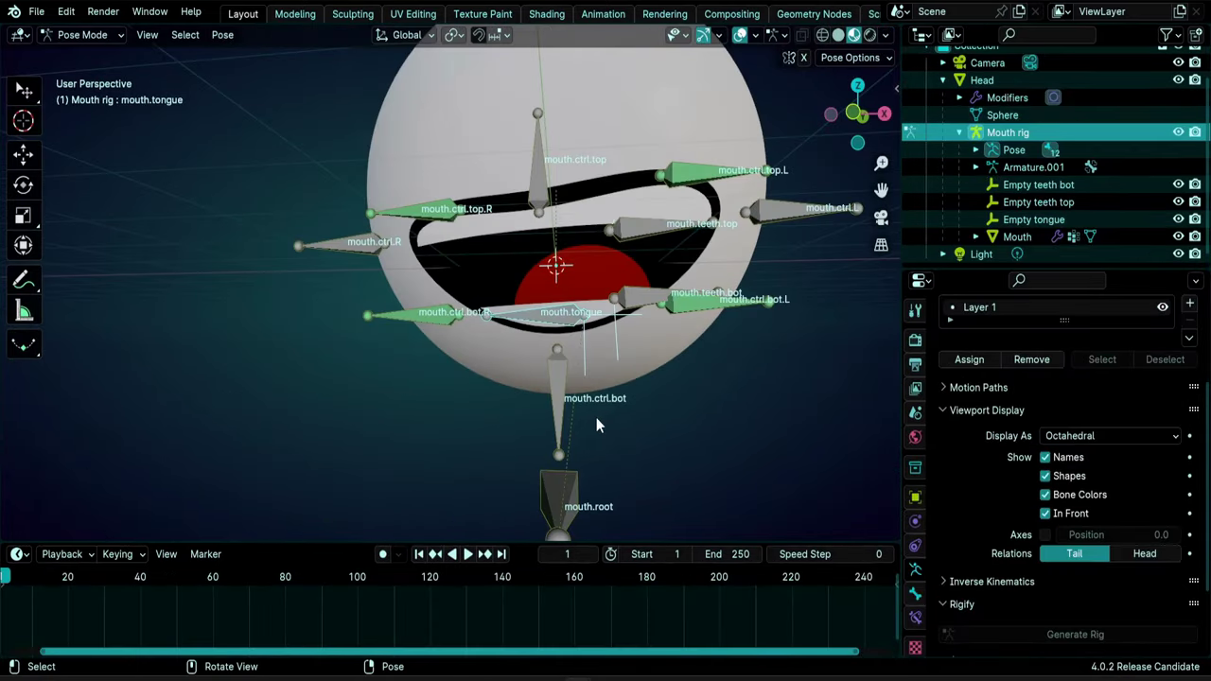